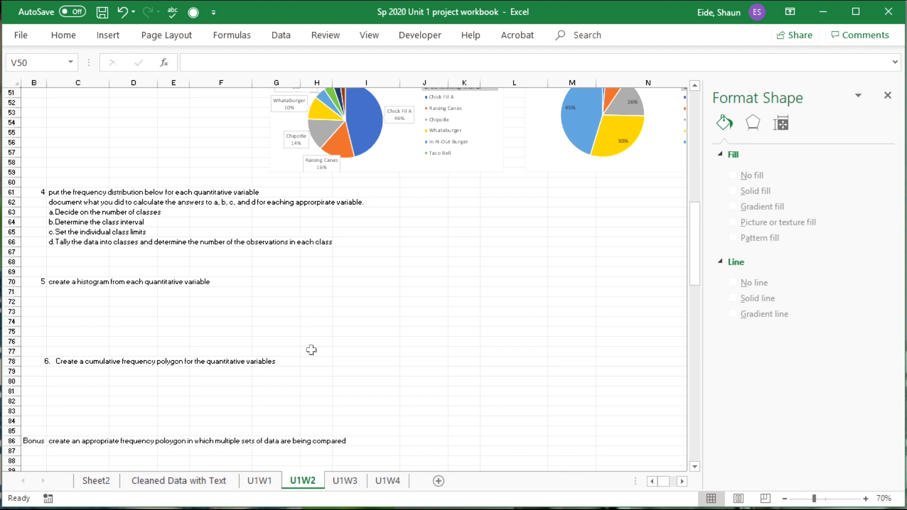
Copy the Fav Type of Fast Food frequency table (F15:G21) and paste it at J63 in the frequency distribution section.
scroll(311, 349, "up", 15)
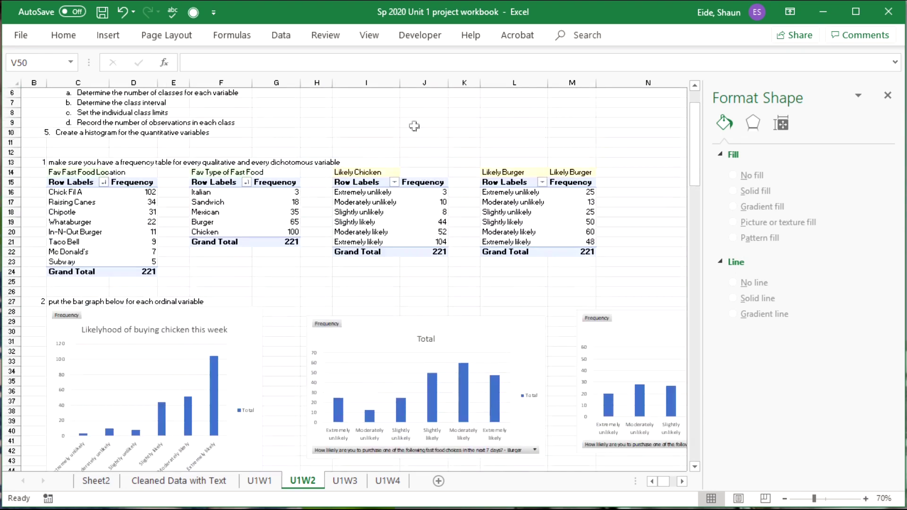
scroll(415, 126, "up", 2)
left_click_drag(200, 232, 282, 293)
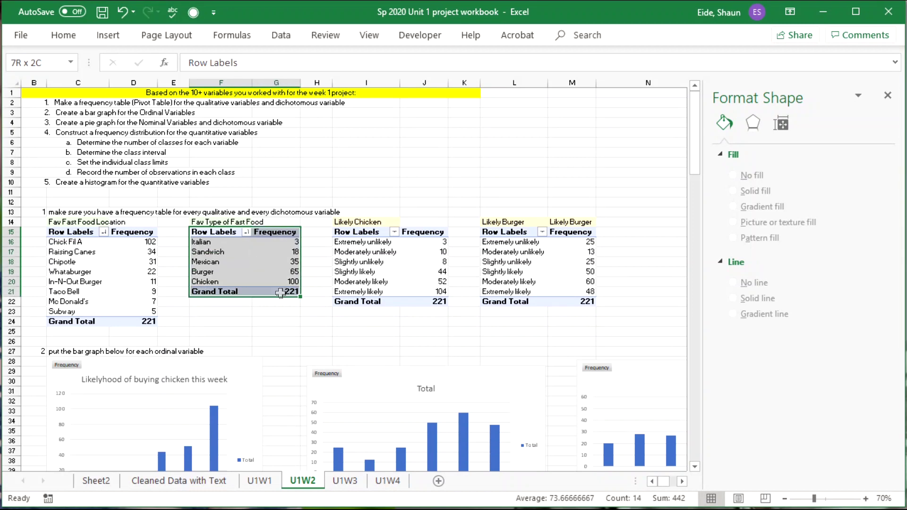
key("ctrl+c")
scroll(282, 294, "down", 13)
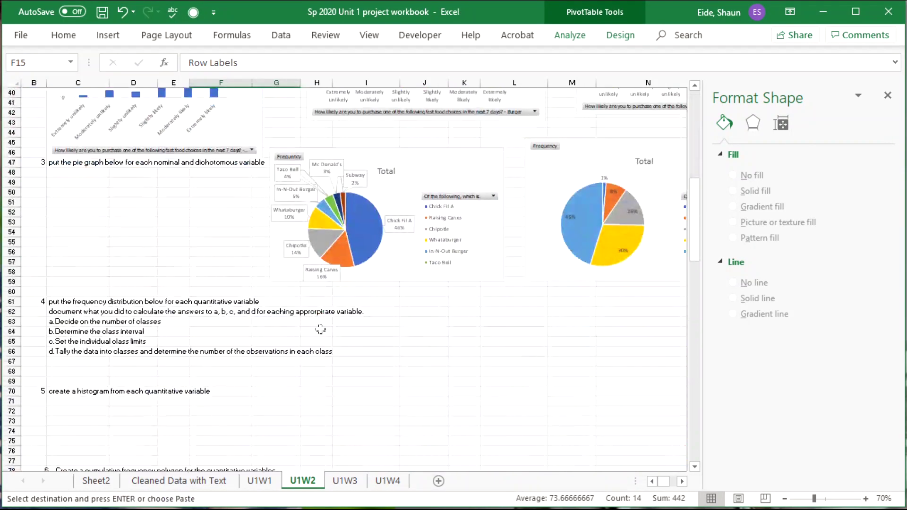
left_click(425, 319)
key("ctrl+v")
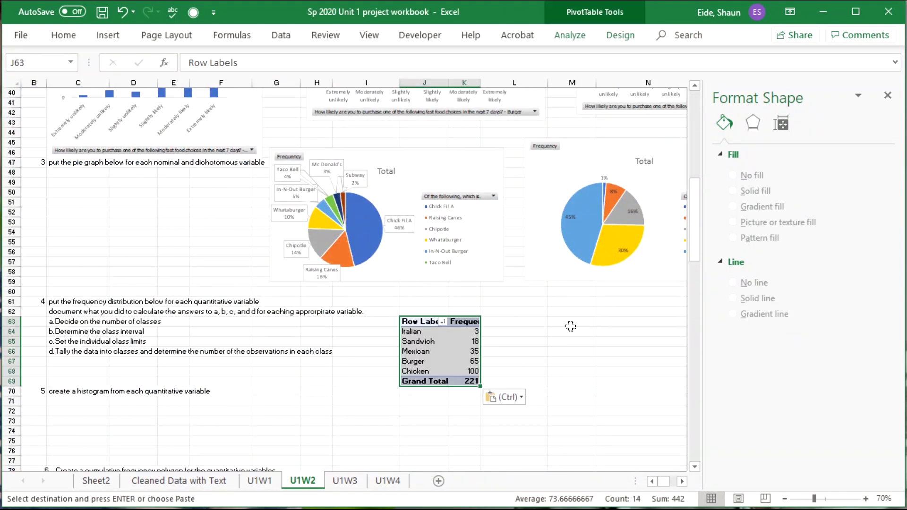
Paste another copy of the frequency table at M63, alongside the first pasted one.
left_click(582, 330)
left_click(587, 322)
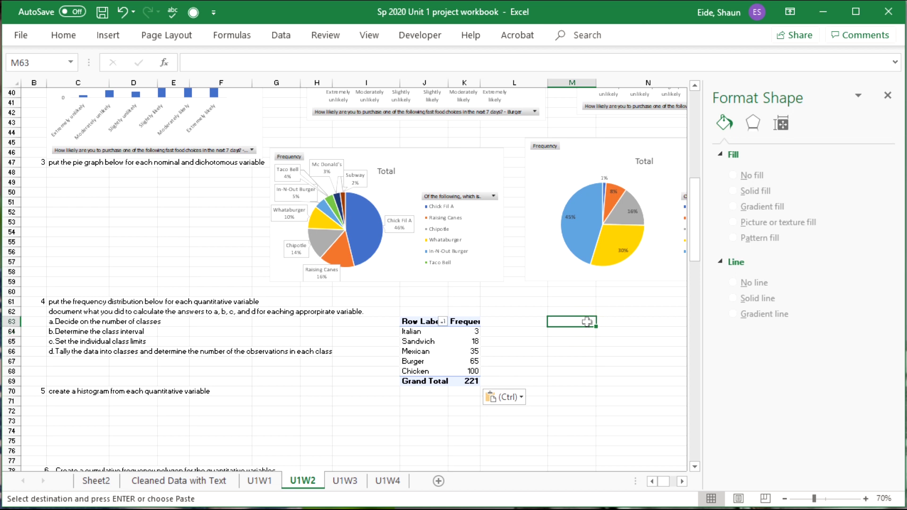
key("ctrl+v")
left_click(397, 441)
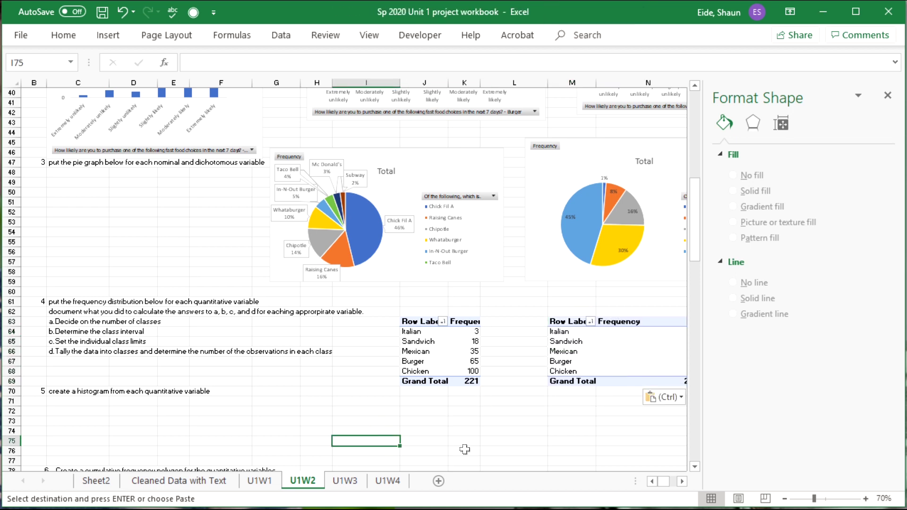
Check the quantitative variable names in column A and paste a third copy of the frequency table at P63.
left_click(652, 481)
left_click(94, 371)
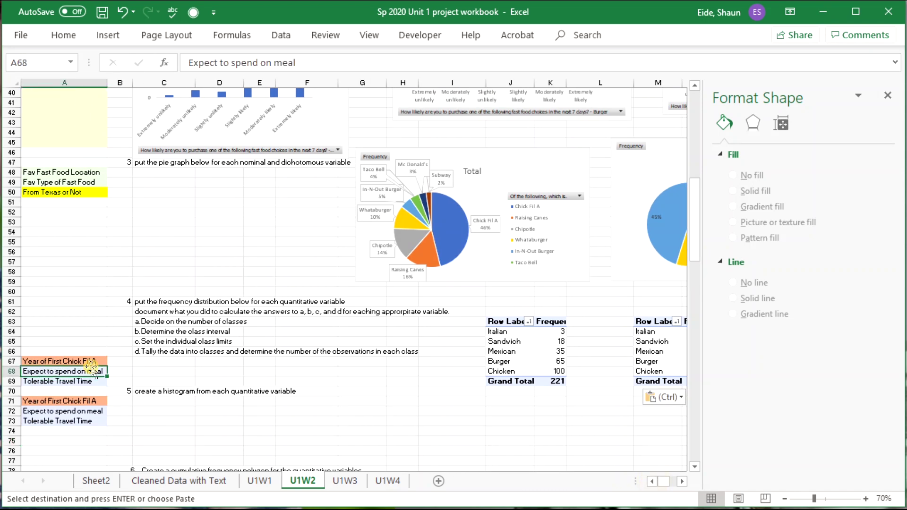
left_click_drag(304, 371, 624, 352)
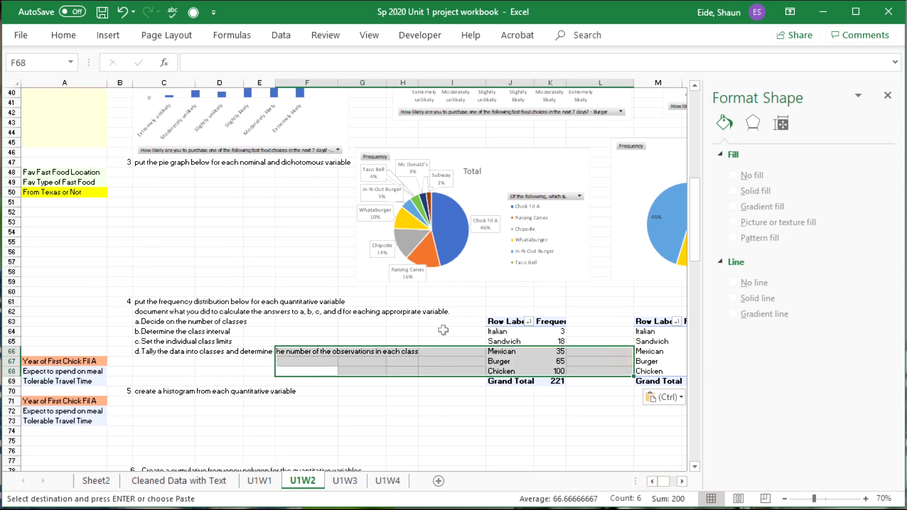
key("Up")
key("Up")
key("Up")
key("Up")
key("Right")
key("Right")
key("Right")
key("Right")
key("Right")
key("Right")
key("Right")
key("Right")
key("Right")
key("Right")
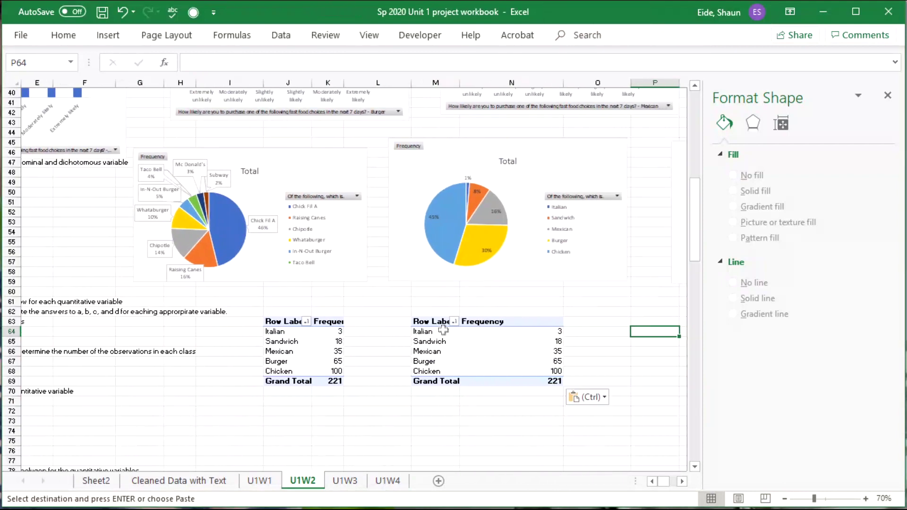
key("ctrl+v")
Go back to column A of the frequency distribution section to review its quantitative variable names.
key("Left")
key("Left")
key("Left")
key("Left")
key("Left")
key("Left")
key("Left")
key("Left")
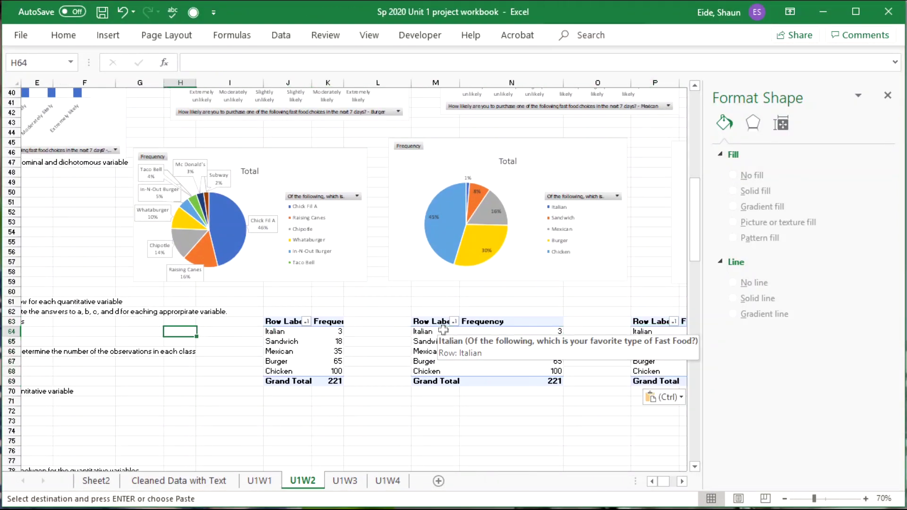
key("Left")
key("Left")
key("Left")
key("Left")
key("Left")
key("Left")
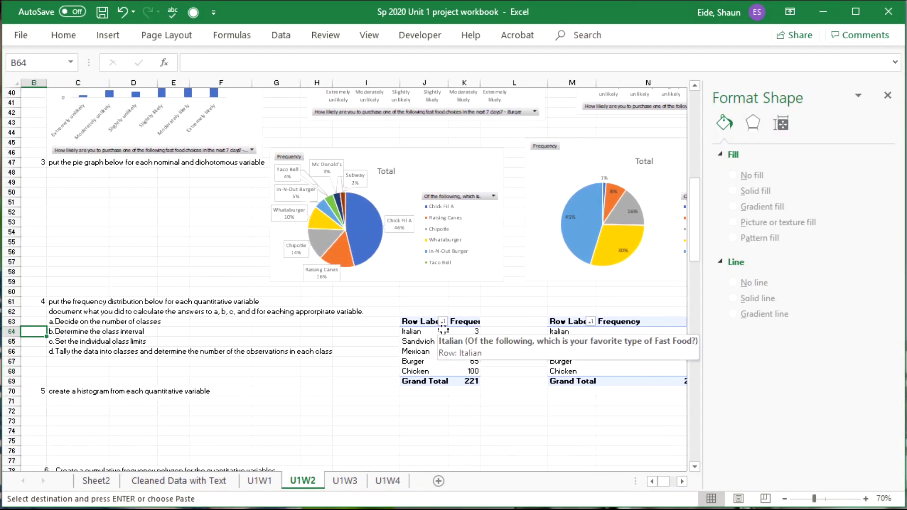
key("Left")
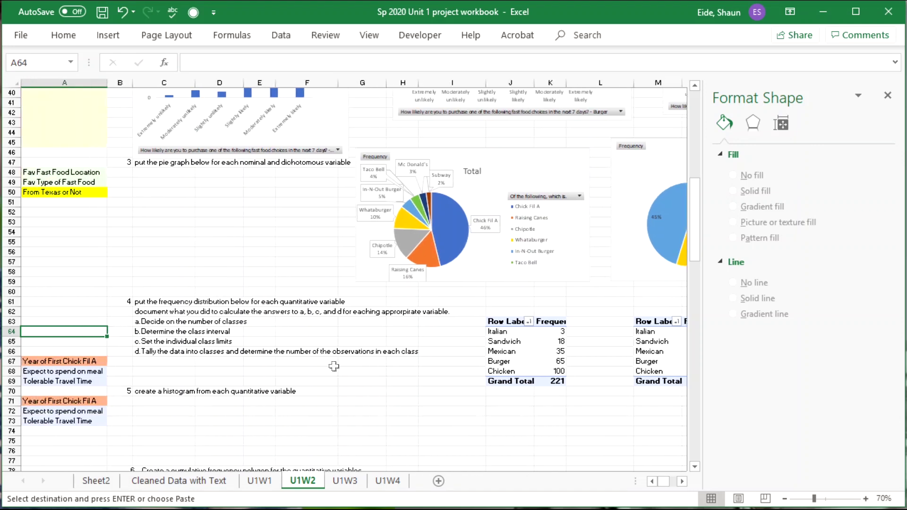
Review the U1W1 variable list and the responses on the Cleaned Data with Text sheet, and return to U1W2.
left_click(258, 481)
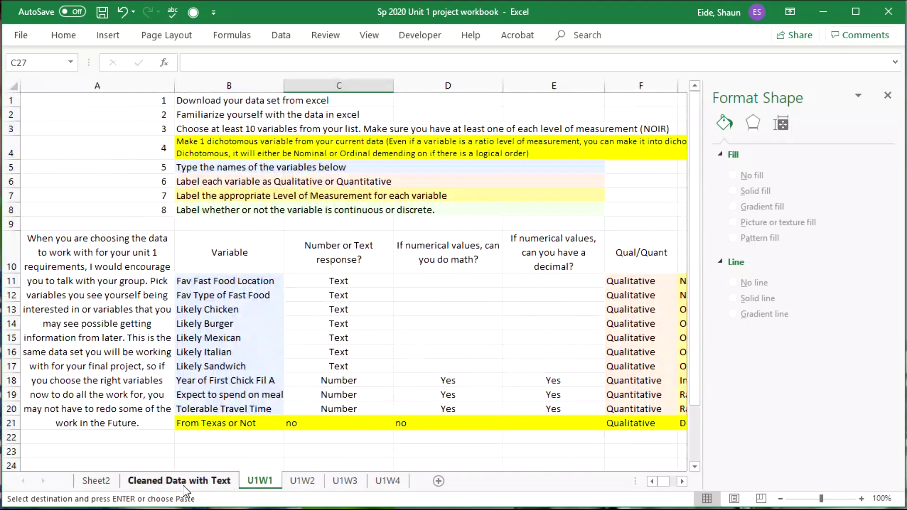
left_click(149, 481)
left_click_drag(61, 172, 64, 162)
type("65 60")
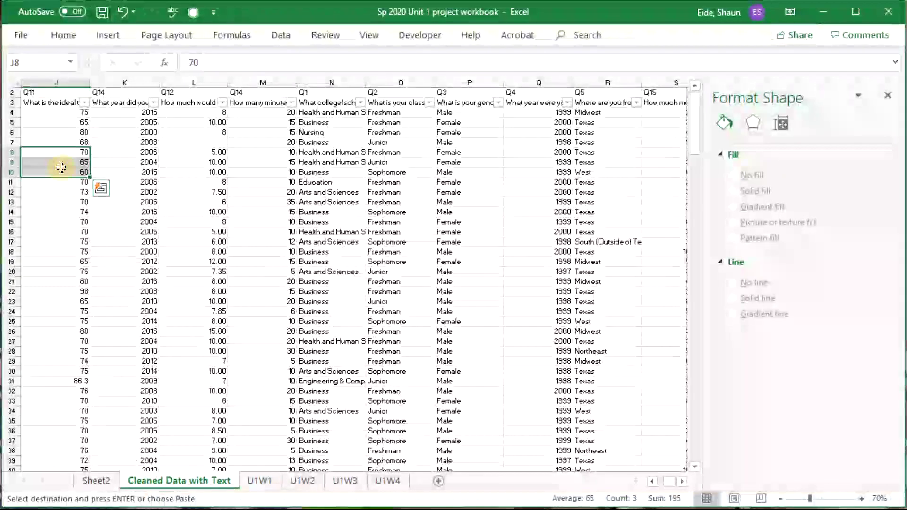
left_click(42, 114)
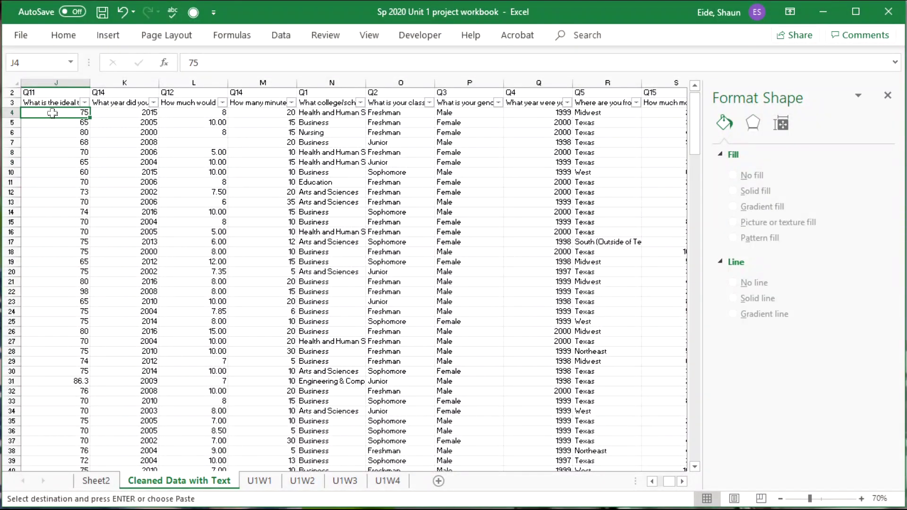
left_click(259, 481)
left_click(302, 481)
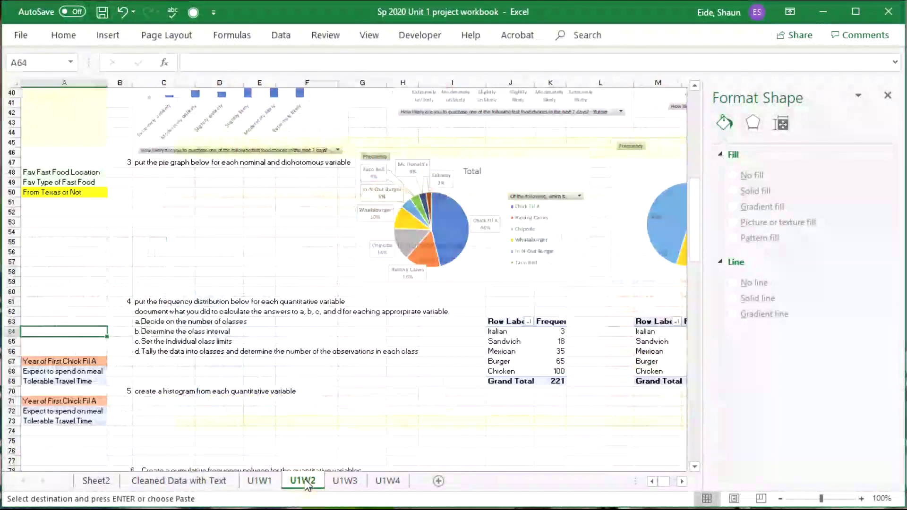
Enter the formula =2^8 in K72, below the first pasted table's grand total.
left_click(548, 381)
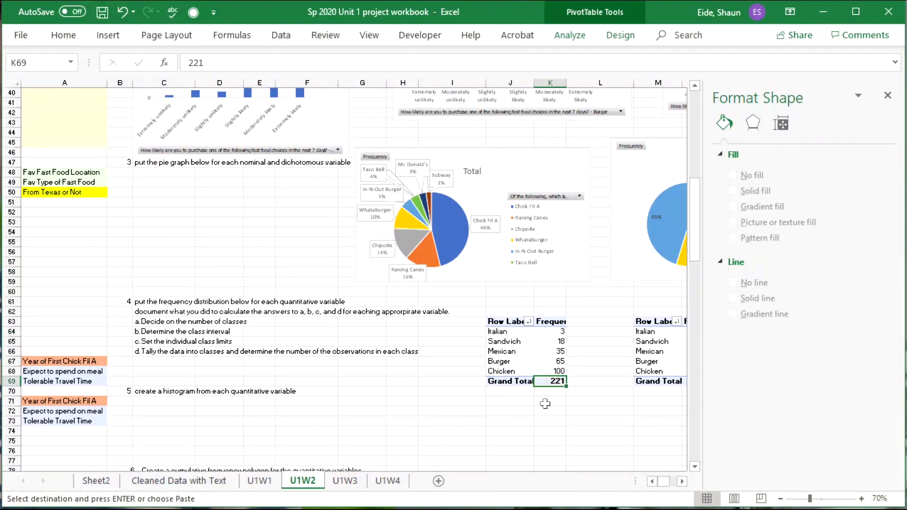
left_click(550, 412)
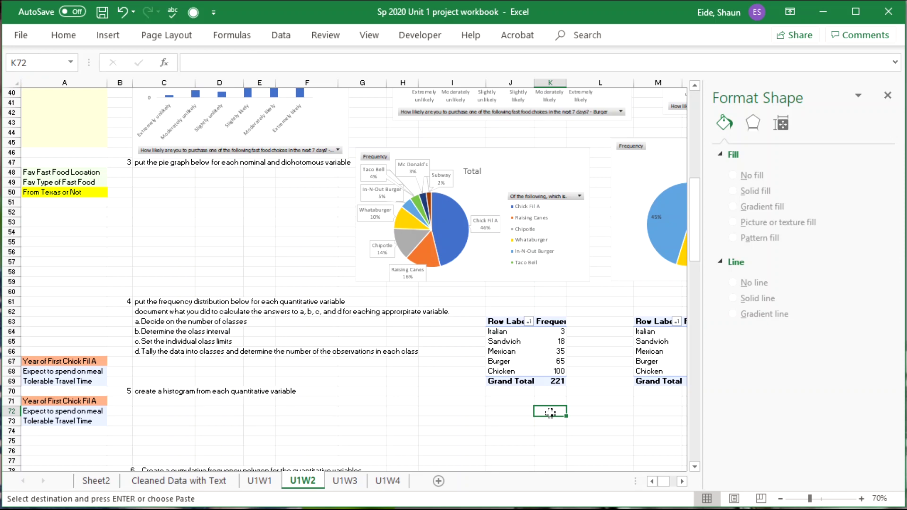
type("=2")
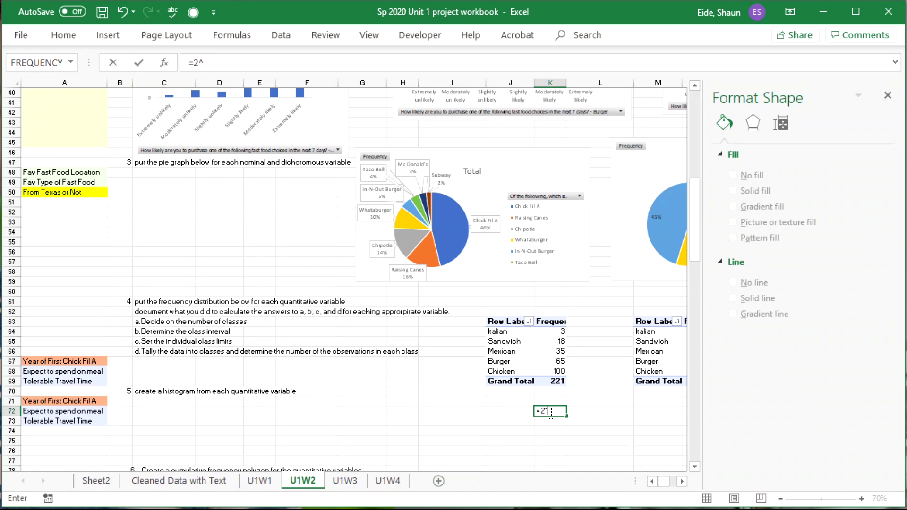
type("^8")
key("Return")
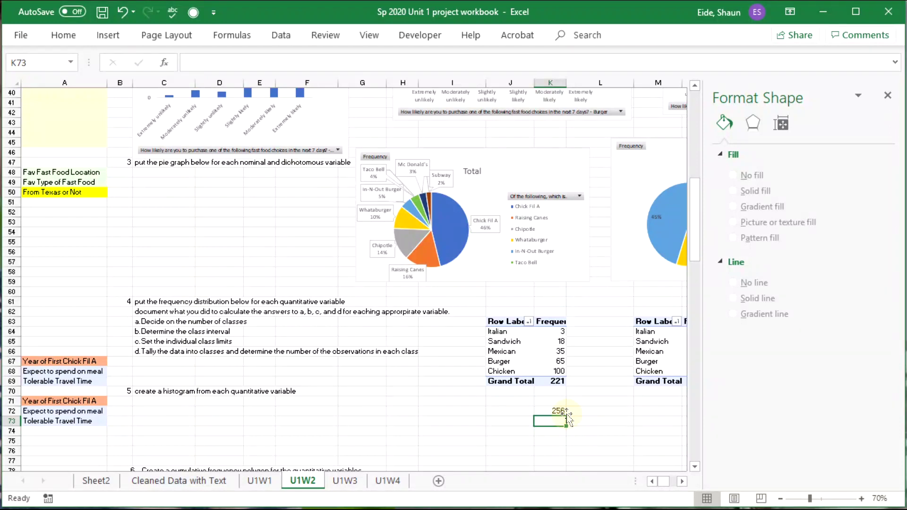
Enter the formula =2^7 in K71, directly above the 2^8 result.
left_click(558, 410)
left_click(556, 397)
type("2")
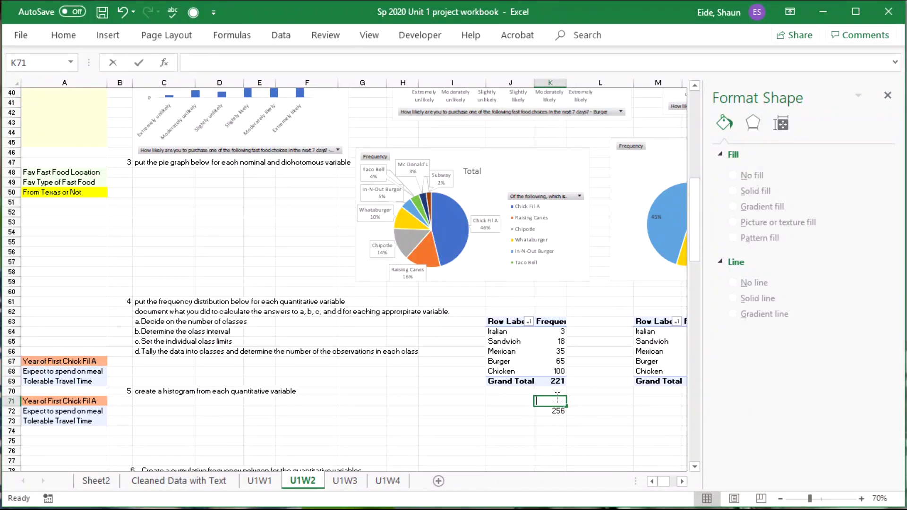
type("^7")
key("Return")
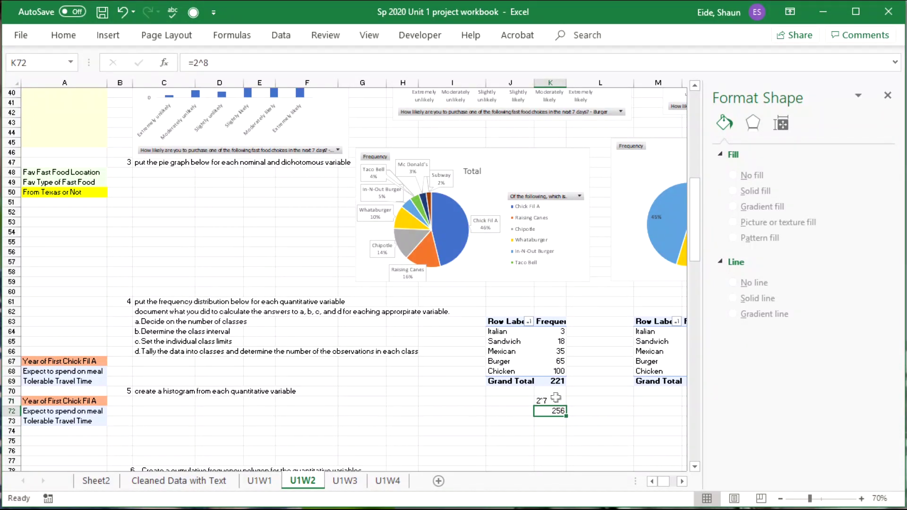
left_click(552, 398)
double_click(539, 401)
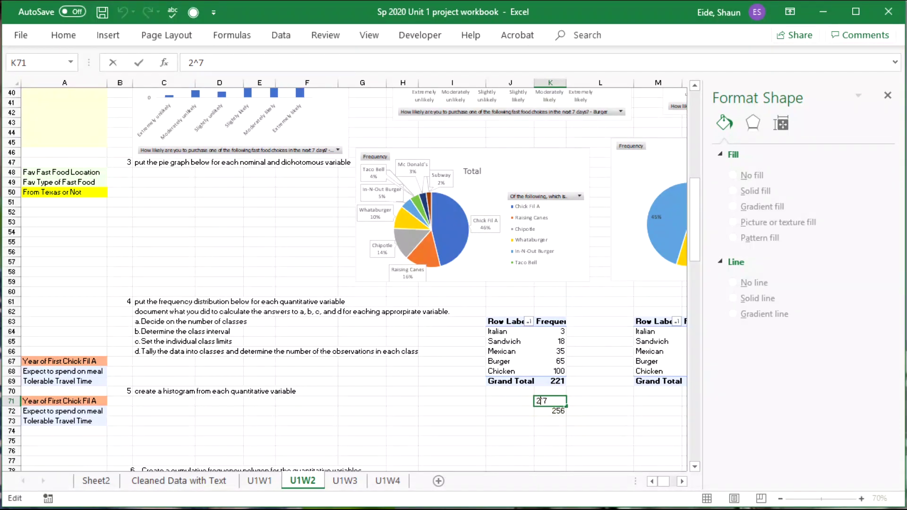
type("=")
key("Return")
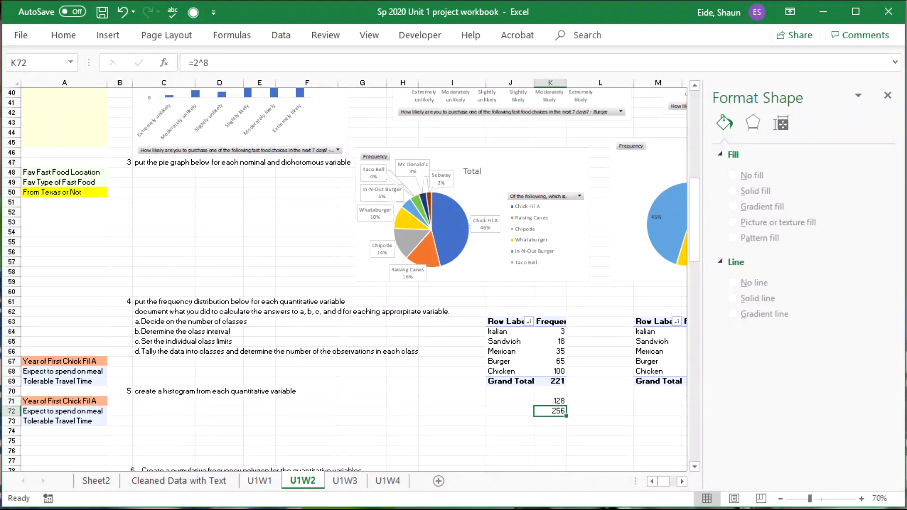
Clear the 2^7 result from K71.
left_click(580, 434)
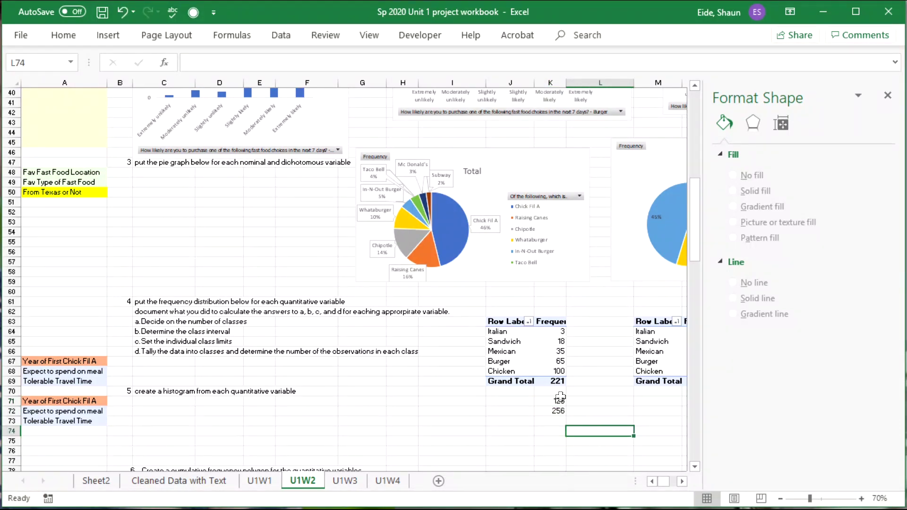
left_click(559, 402)
key("Delete")
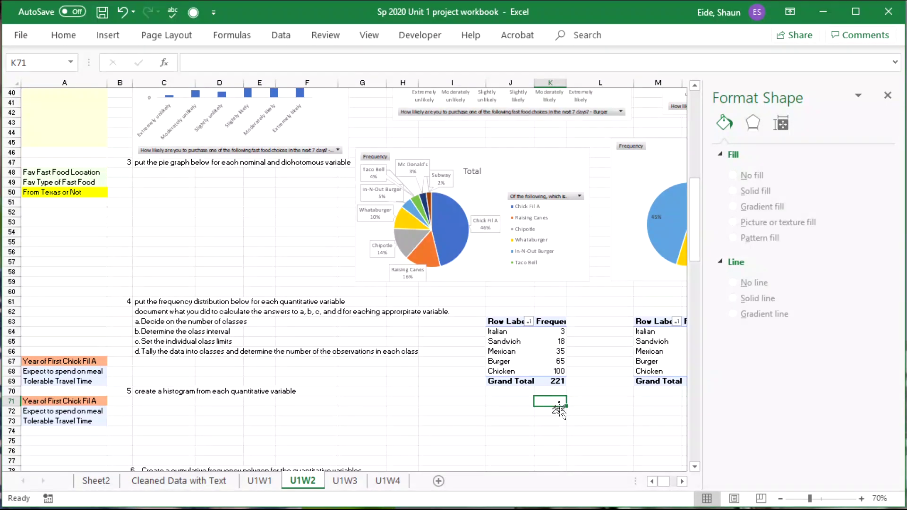
Enter the formula =2^8 in D63 on the row for deciding the number of classes.
left_click(220, 322)
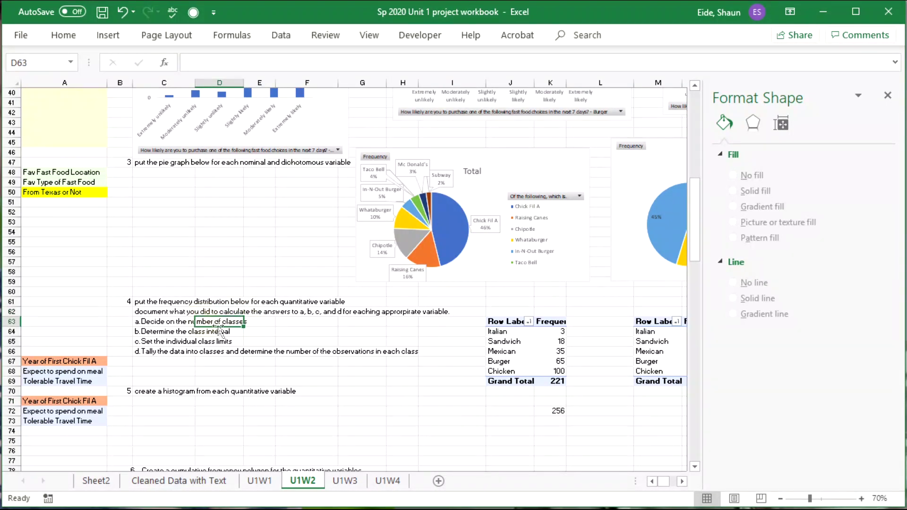
type("=2^8")
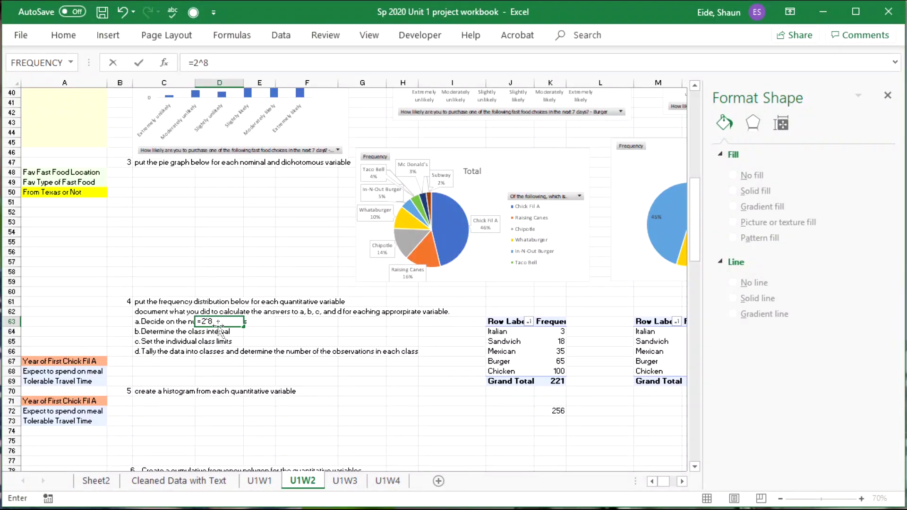
key("Return")
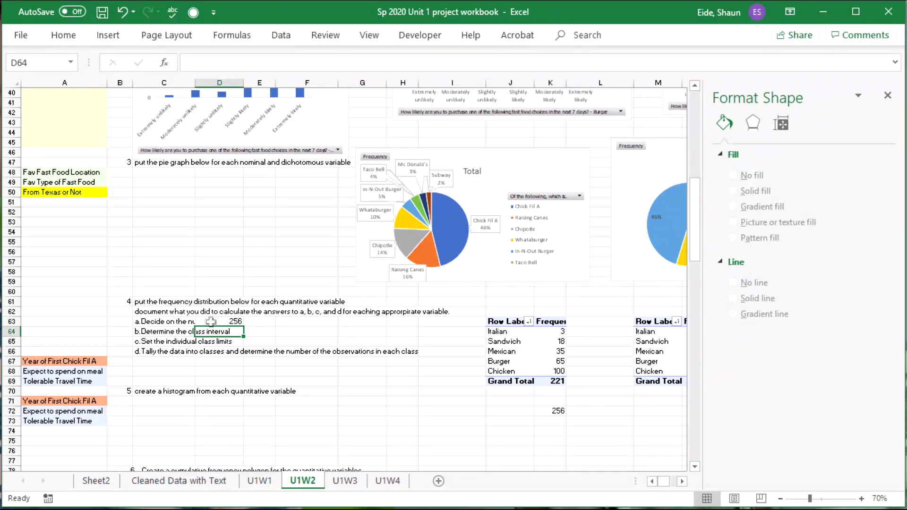
Clear the 2^8 result from K72.
left_click(559, 412)
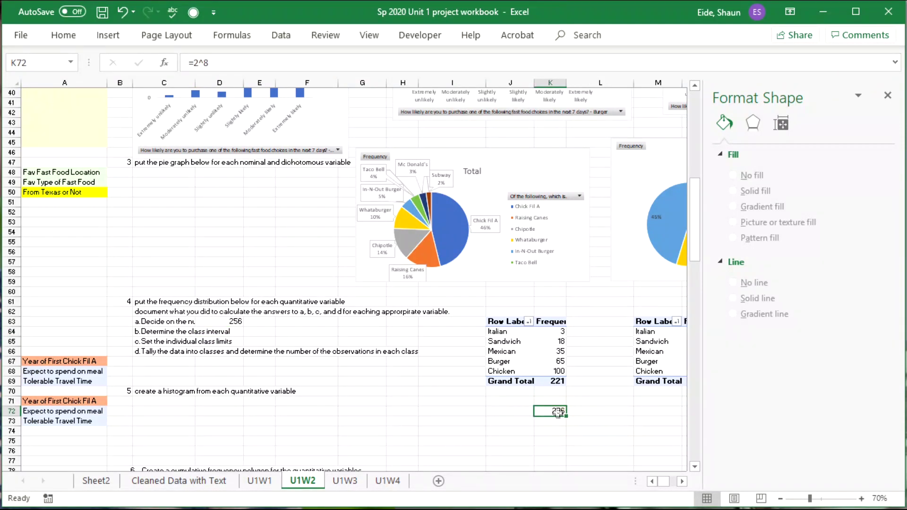
key("Delete")
left_click(491, 381)
left_click(472, 391)
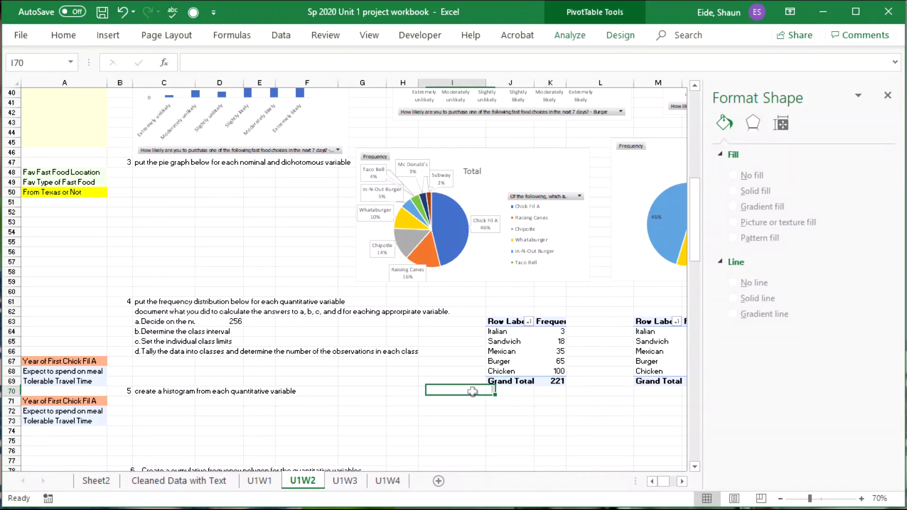
left_click(506, 351)
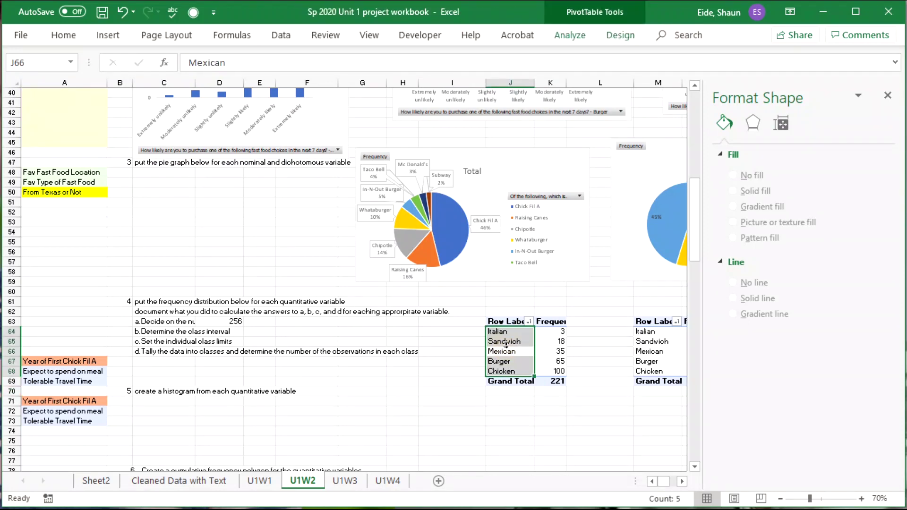
double_click(516, 354)
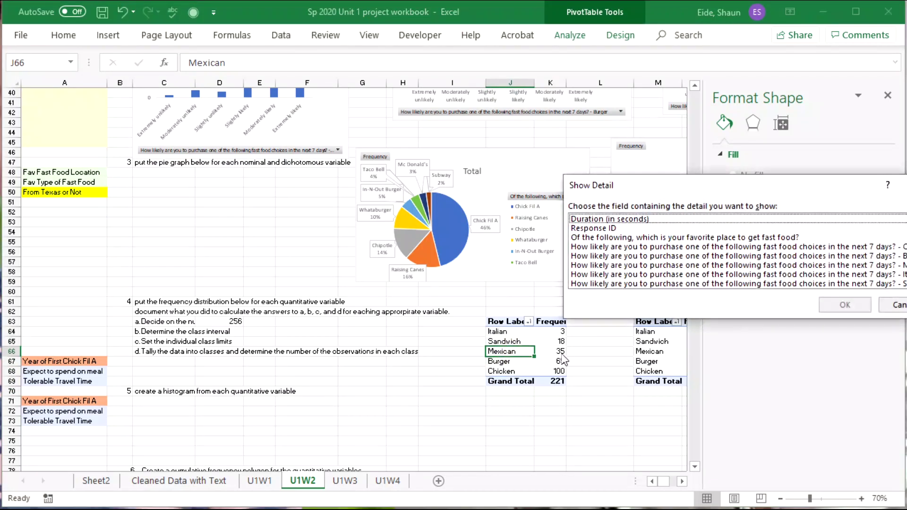
key("Escape")
left_click_drag(614, 380, 614, 371)
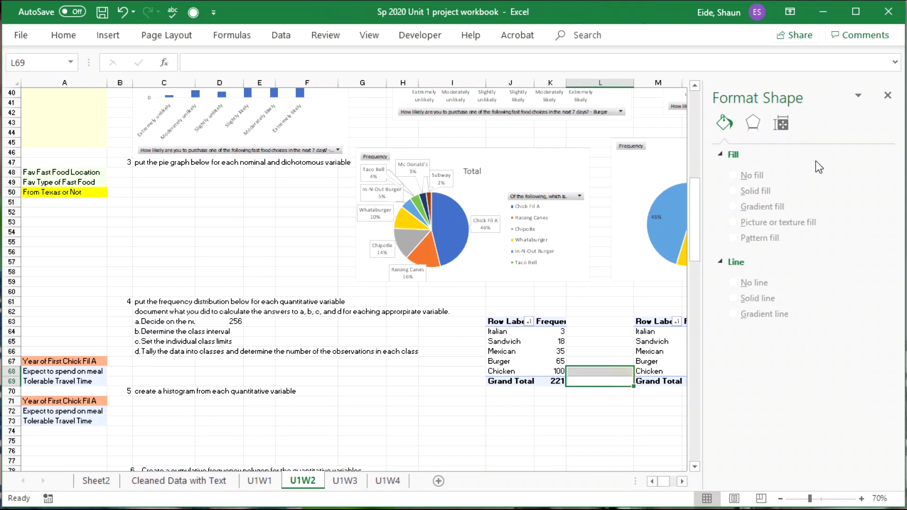
Close the Format Shape pane and show the field list for the food type PivotTable starting at J63.
left_click(888, 97)
left_click(543, 371)
left_click(501, 332)
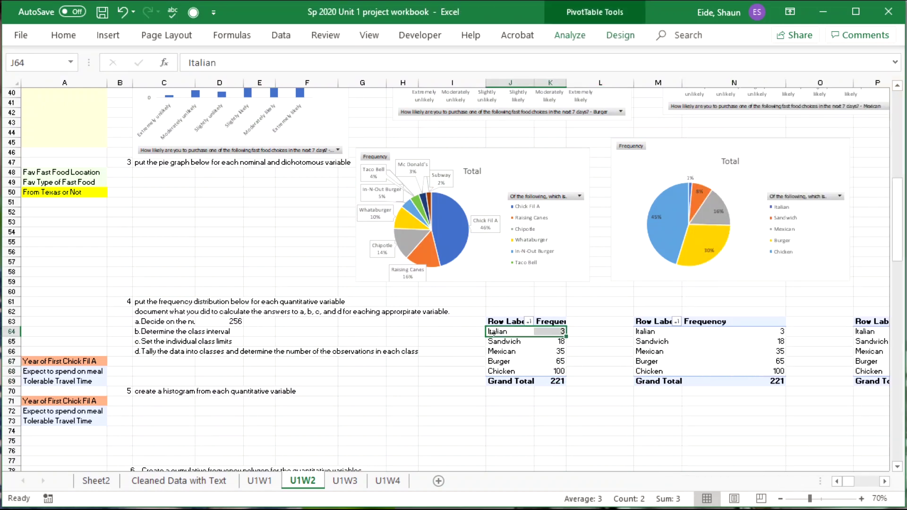
left_click_drag(500, 332, 508, 342)
left_click(570, 35)
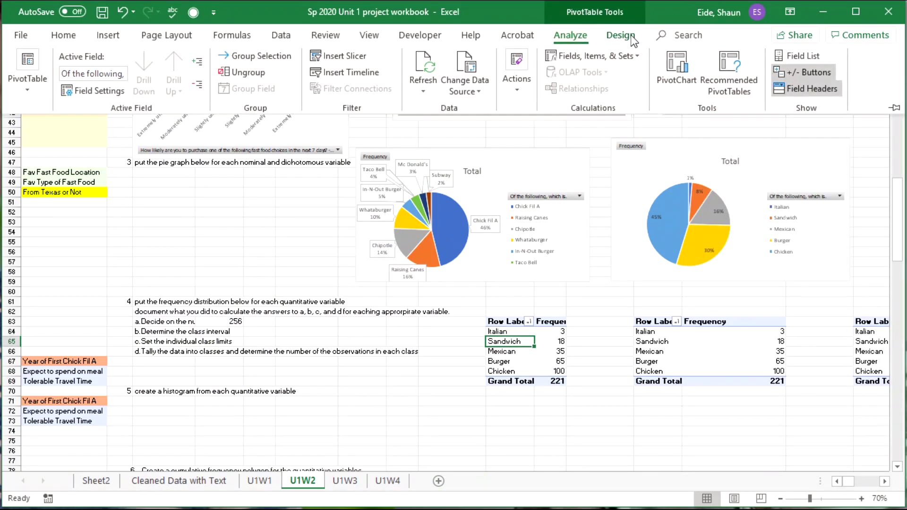
left_click(630, 35)
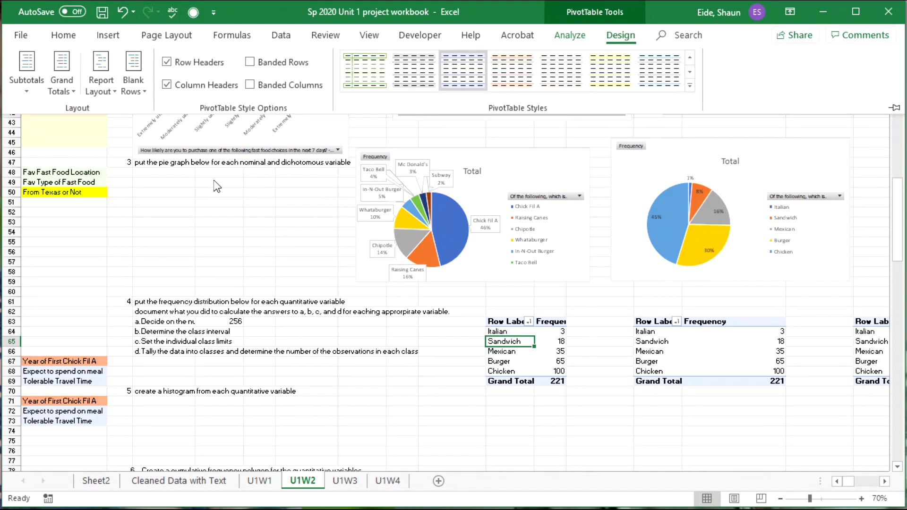
left_click(571, 36)
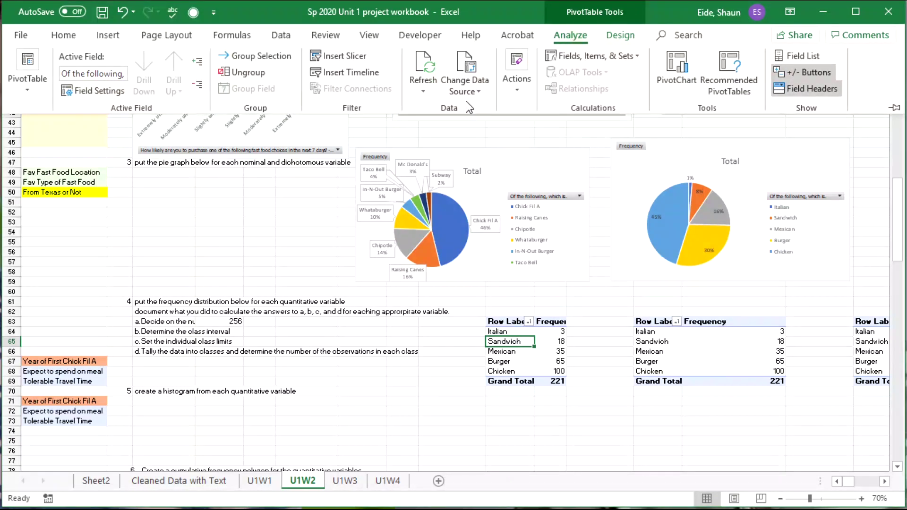
left_click(803, 55)
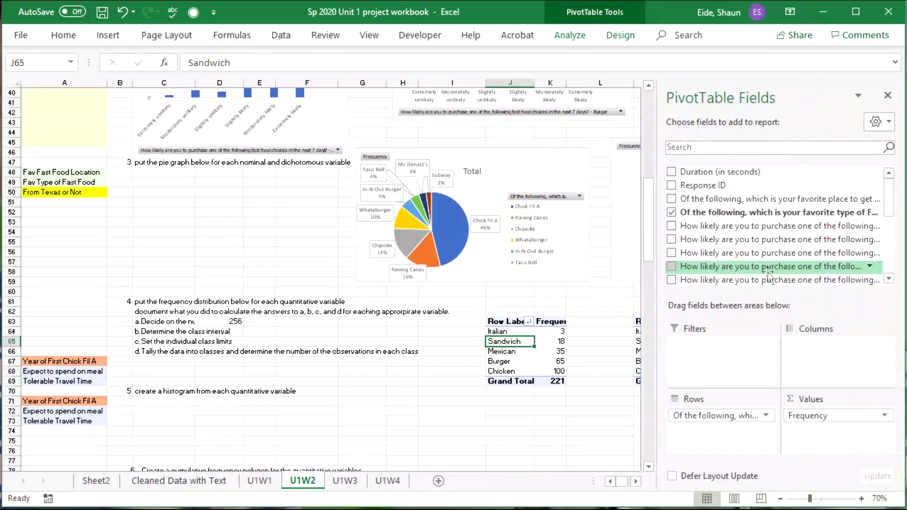
Replace the favorite food type field in the PivotTable with the year of first eating Chick-Fil-A, as both values and rows.
left_click(671, 213)
scroll(675, 234, "down", 4)
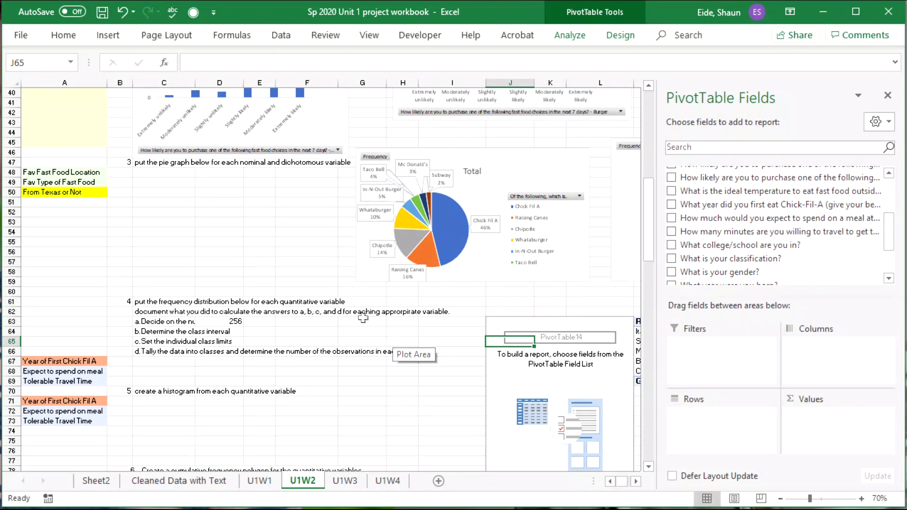
scroll(788, 265, "down", 3)
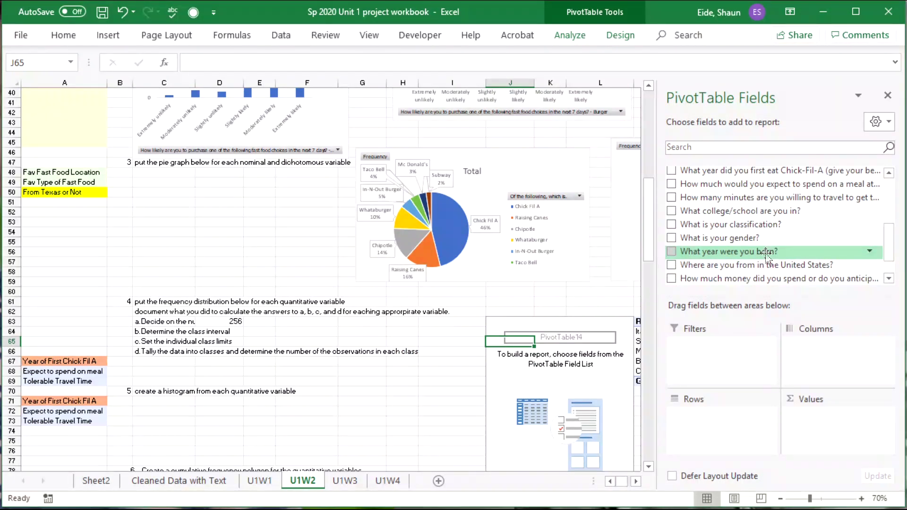
scroll(727, 255, "up", 1)
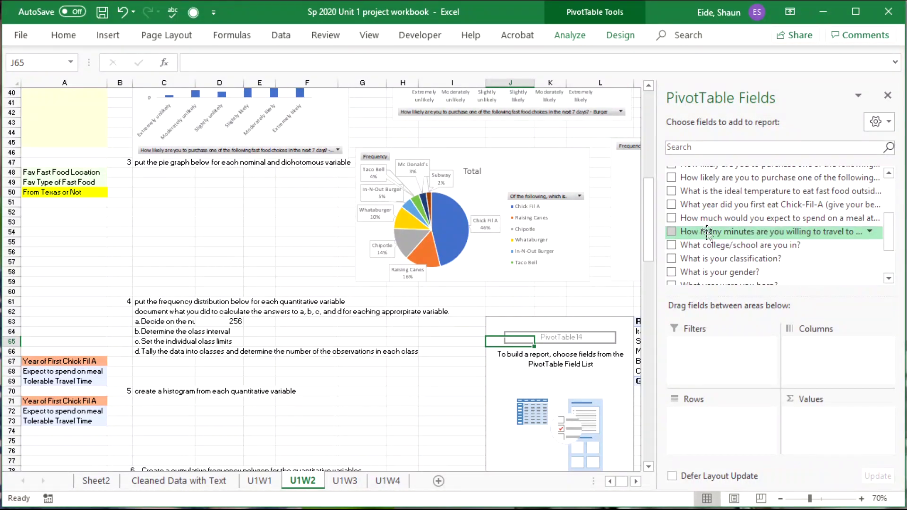
left_click(671, 204)
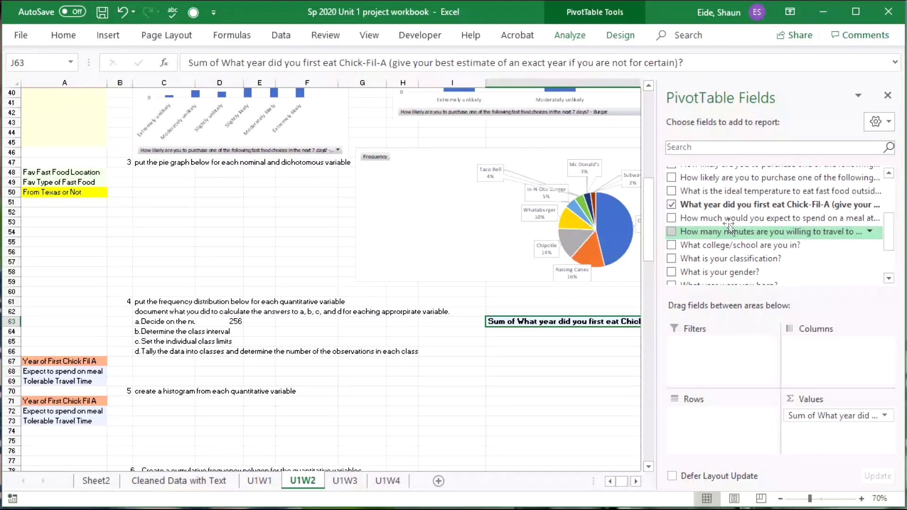
left_click_drag(727, 208, 755, 434)
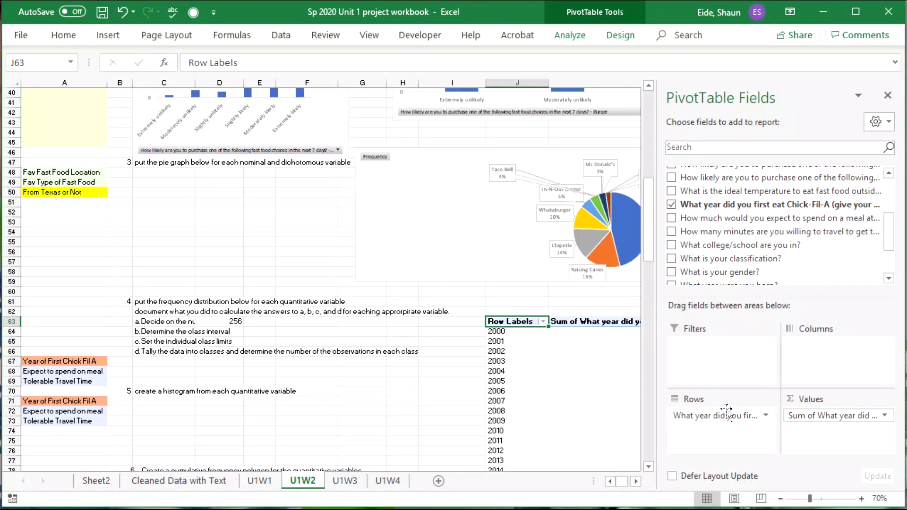
Summarize the year PivotTable's value field by Count and name it Frequency.
left_click(636, 481)
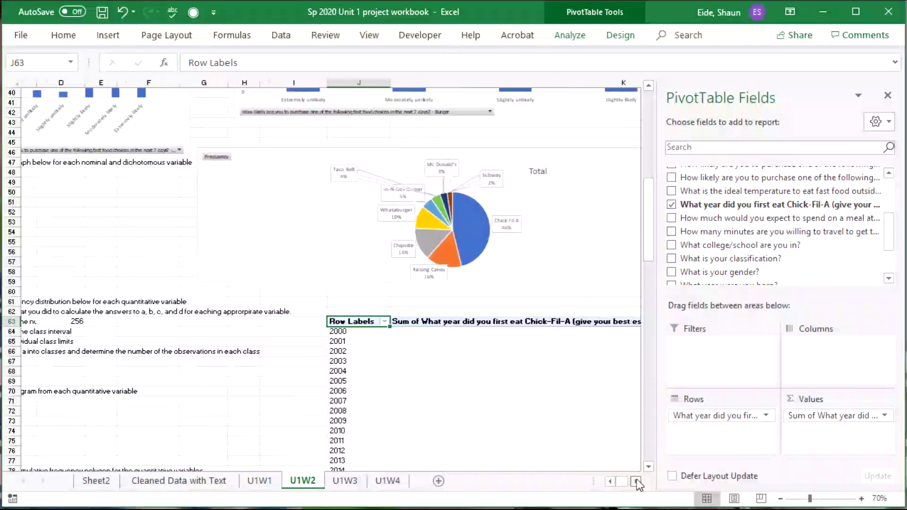
left_click(609, 341)
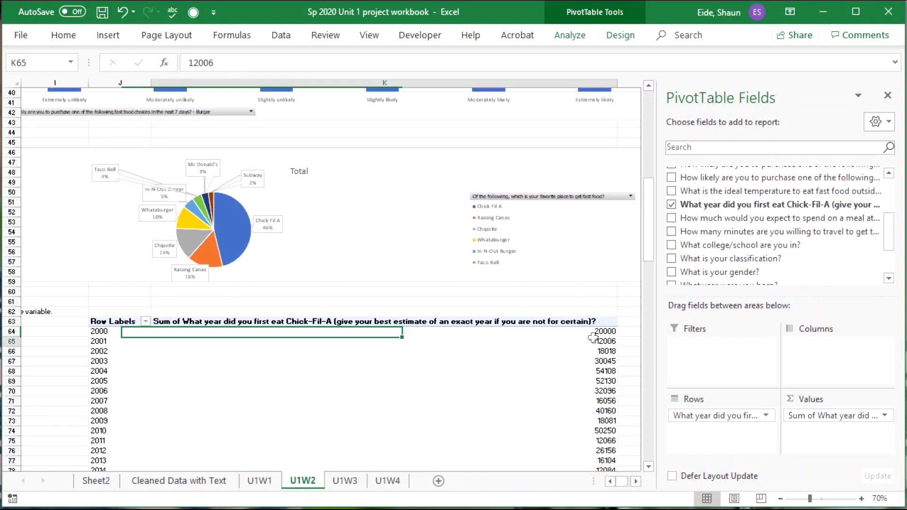
left_click(593, 331)
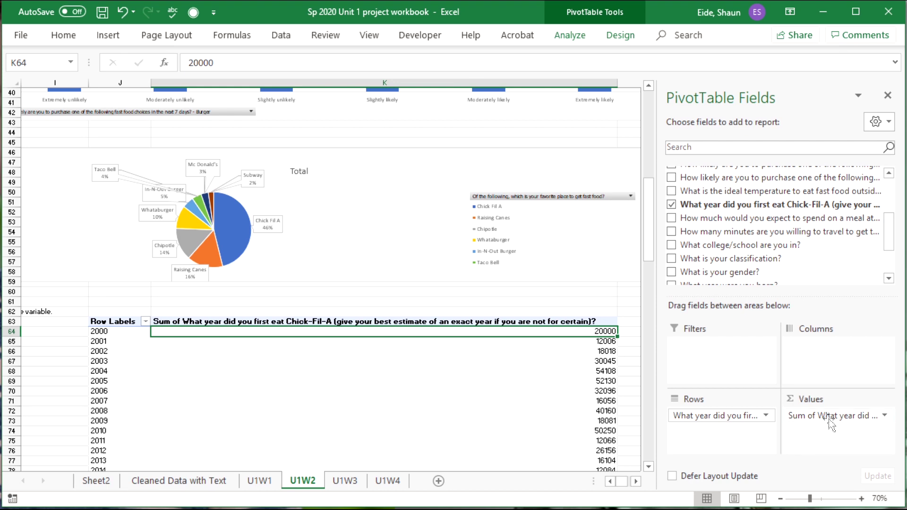
double_click(532, 321)
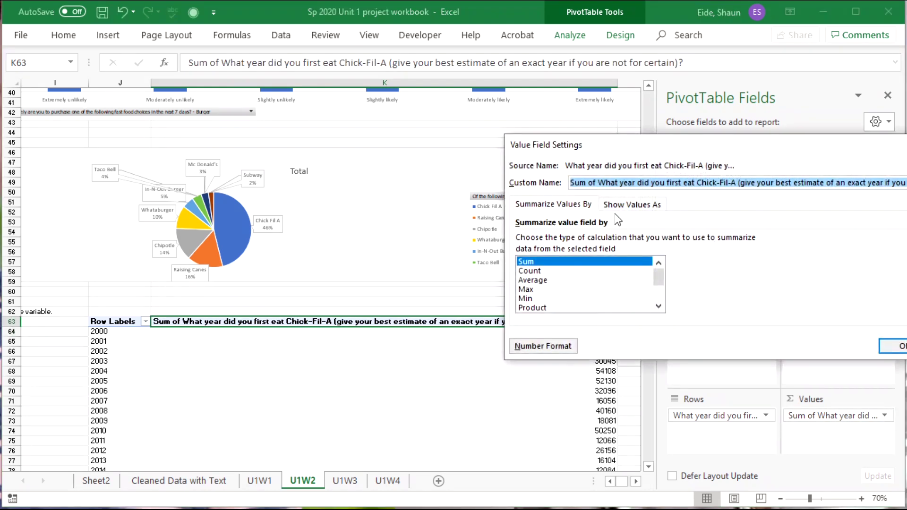
left_click(566, 271)
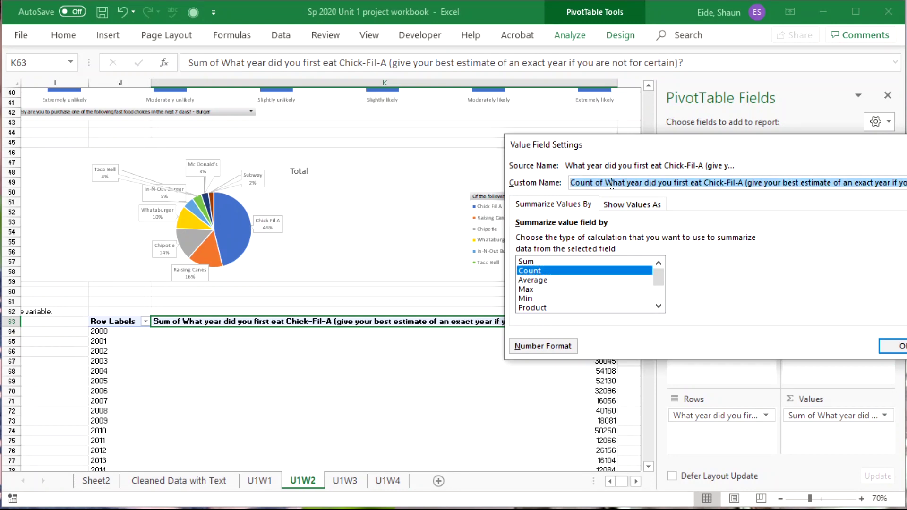
type("Frequency")
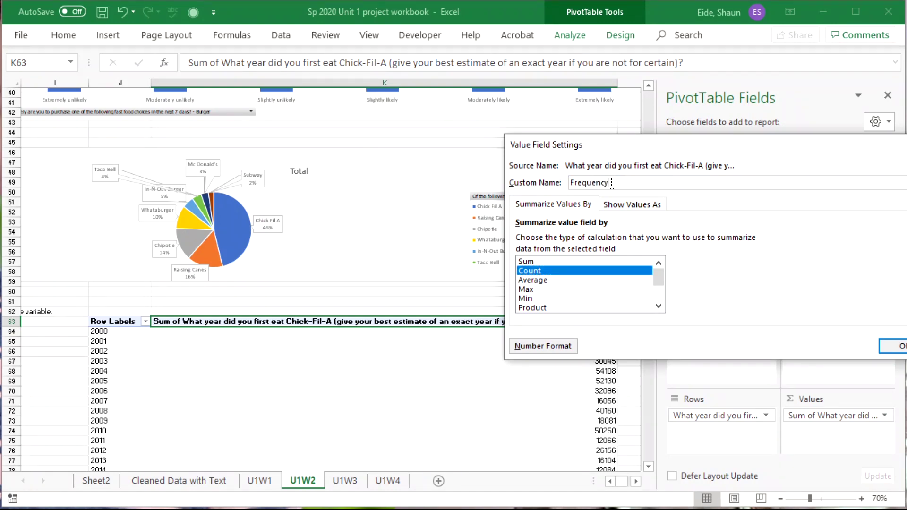
key("Return")
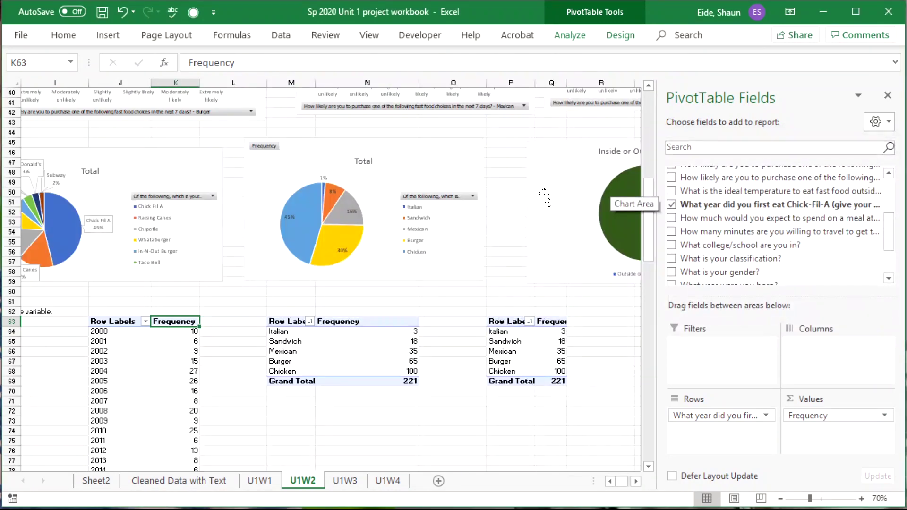
Check the lowest and highest years in the PivotTable and enter =2019-2000 in D64 on the class interval row.
left_click(177, 390)
scroll(110, 350, "down", 1)
scroll(110, 350, "down", 4)
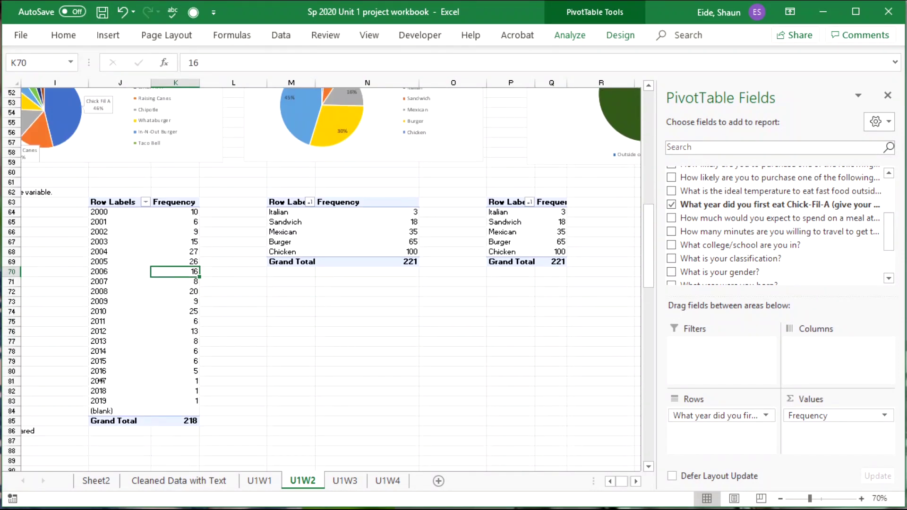
left_click(96, 409)
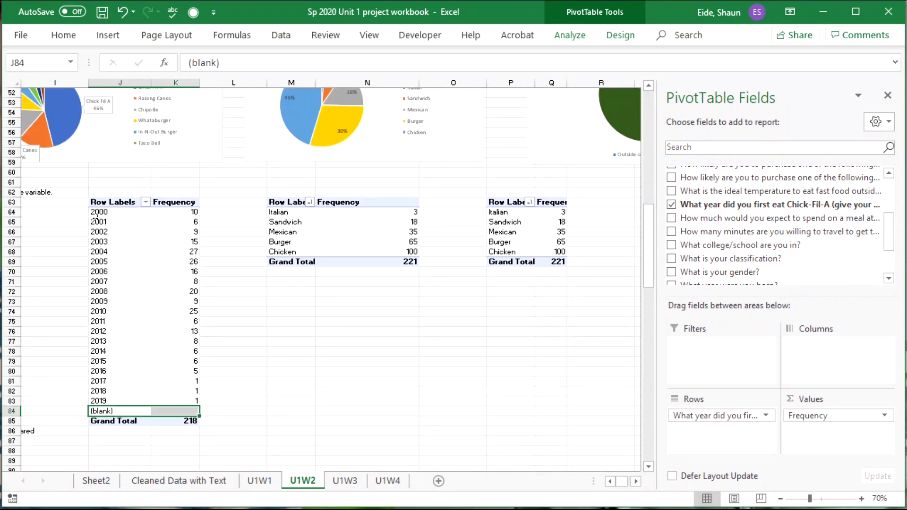
scroll(96, 219, "up", 1)
left_click(118, 431)
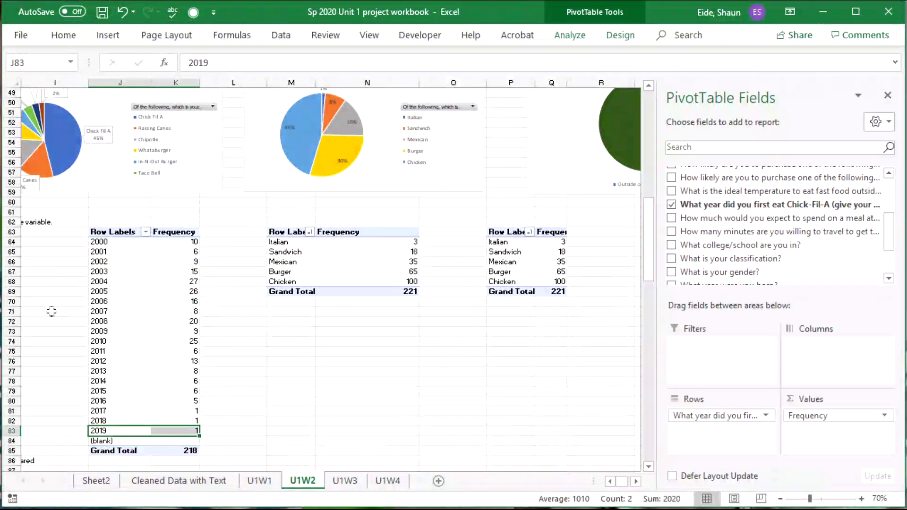
left_click_drag(51, 297, 212, 240)
left_click(211, 239)
type("=")
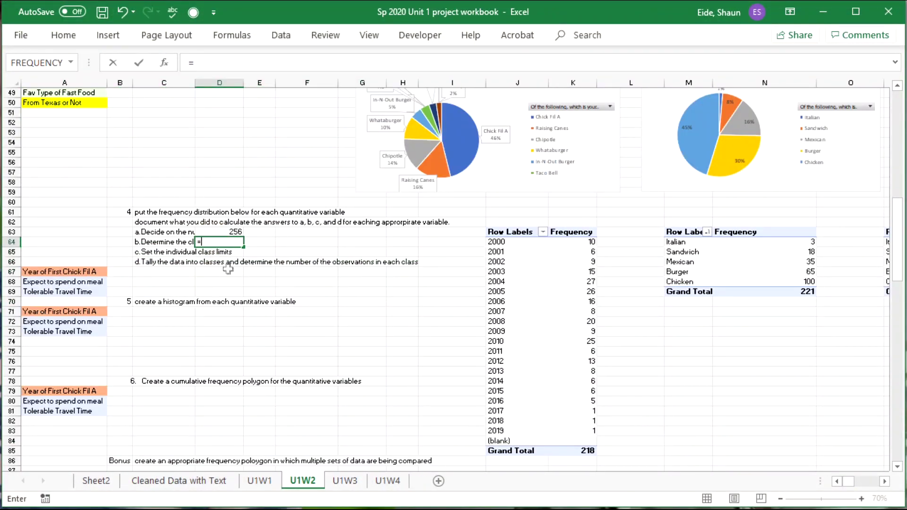
type("200")
type("9-200")
type("0")
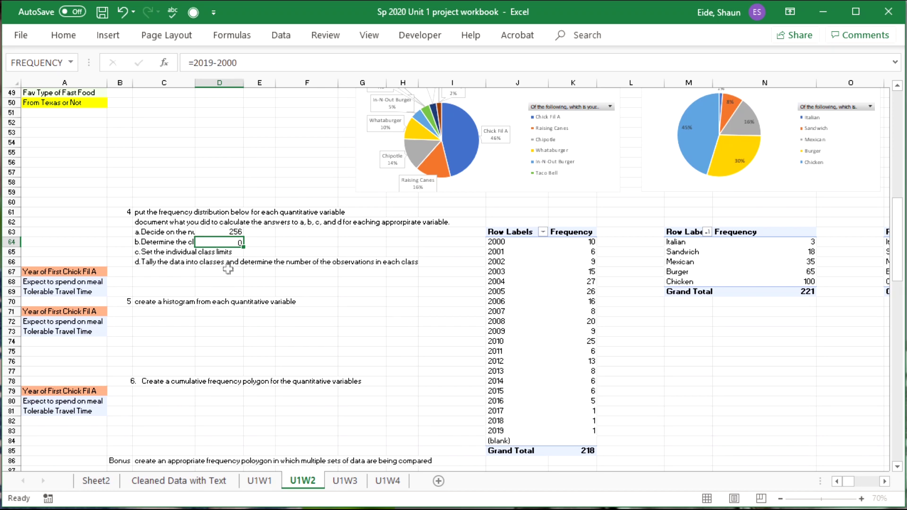
key("Tab")
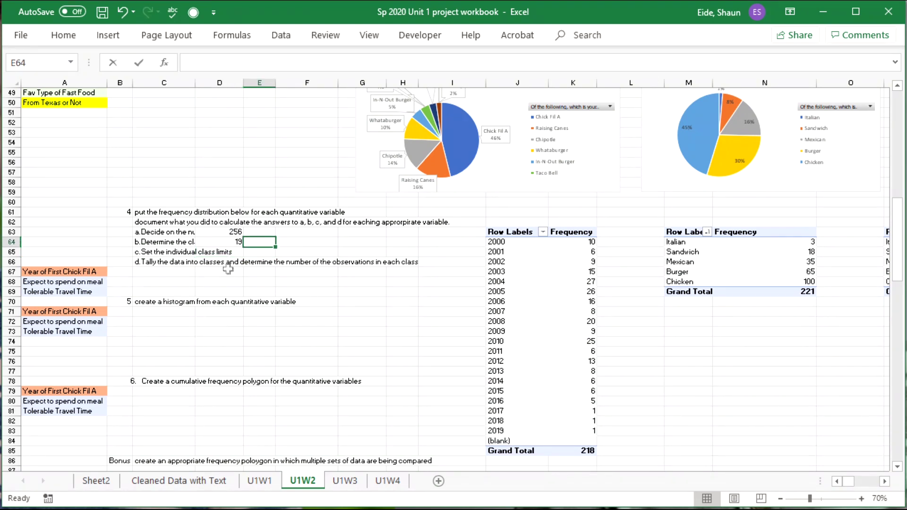
Enter the formula =D64/8 in E64 to divide the year range by the number of classes.
type("=")
left_click(210, 241)
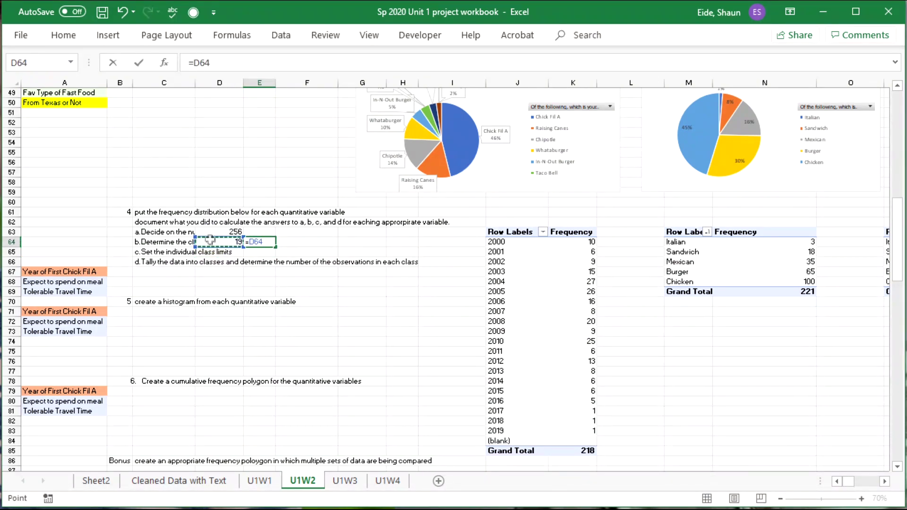
type("/8")
key("Tab")
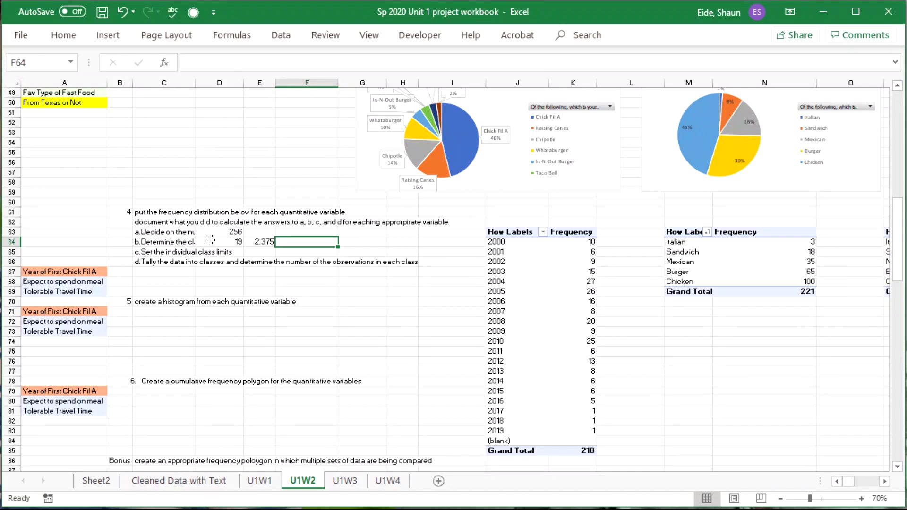
Group the PivotTable's year row labels from 2000 to 2019 in intervals of 3.
left_click(490, 303)
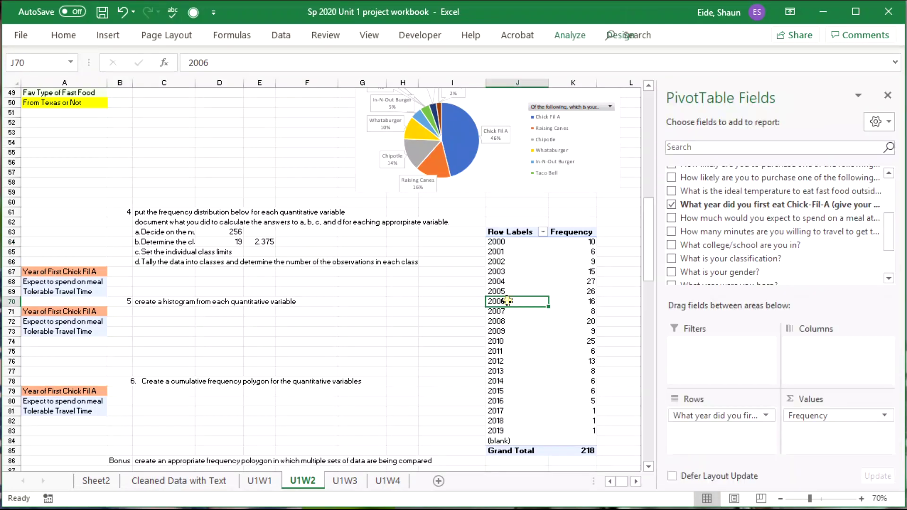
left_click(508, 233)
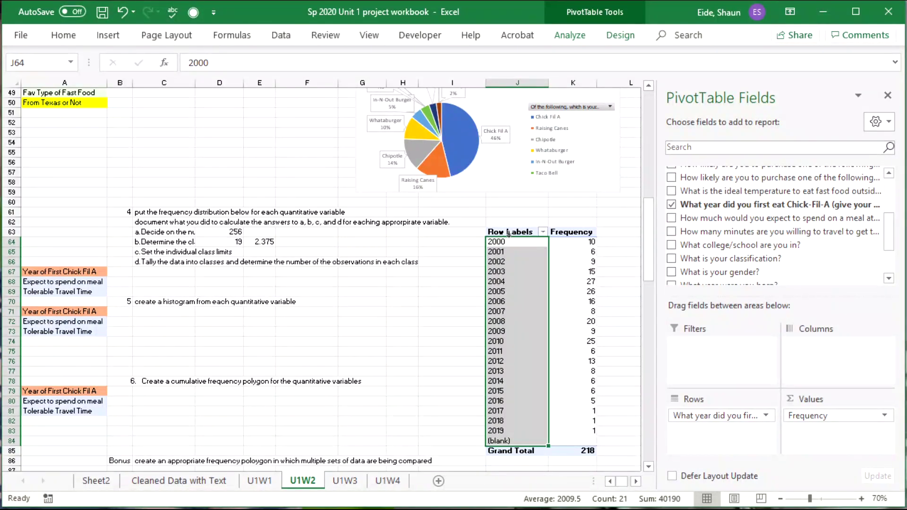
left_click(575, 34)
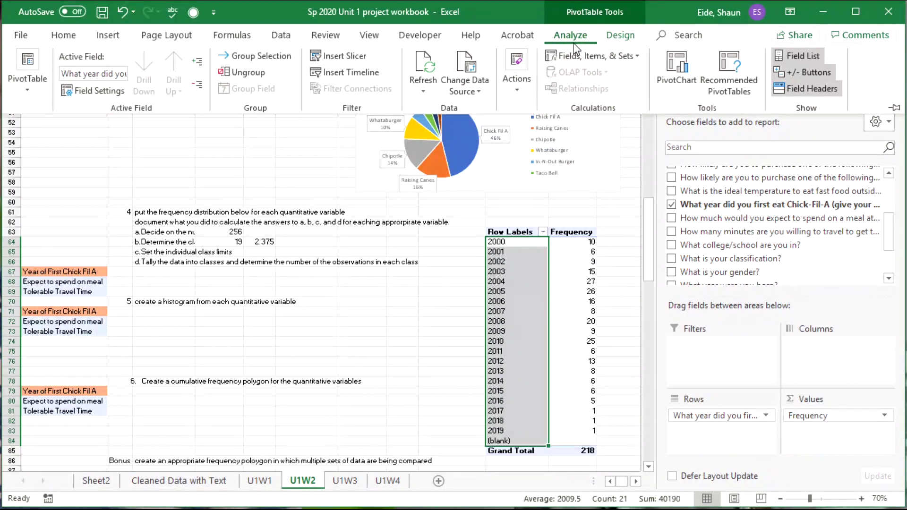
left_click(258, 57)
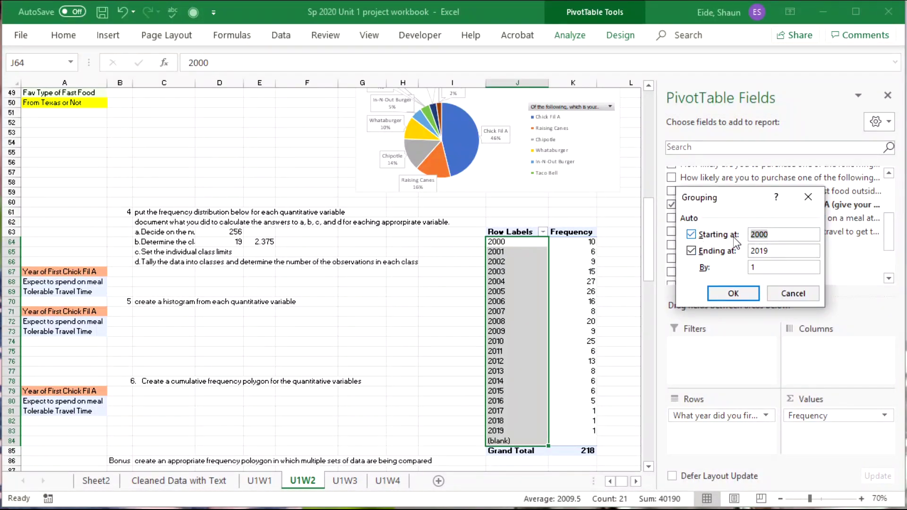
left_click(768, 265)
type("23")
key("Left")
key("BackSpace")
left_click(722, 294)
left_click(532, 336)
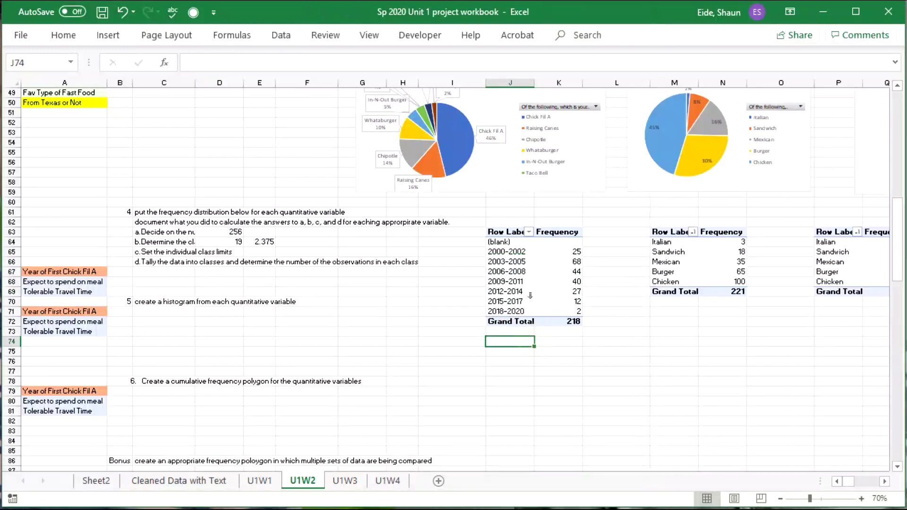
Regroup the year PivotTable's row labels in intervals of 2, keeping the 2000 start and 2019 end.
left_click(507, 311)
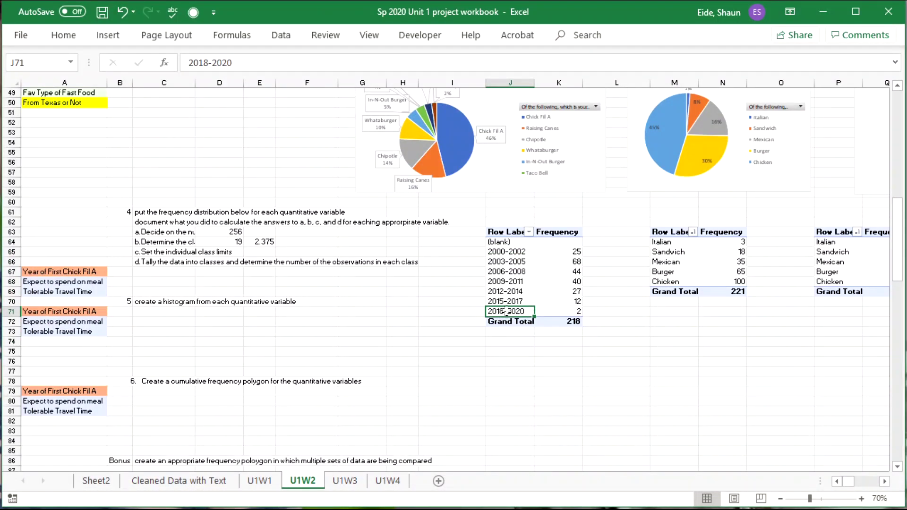
left_click_drag(507, 312, 509, 251)
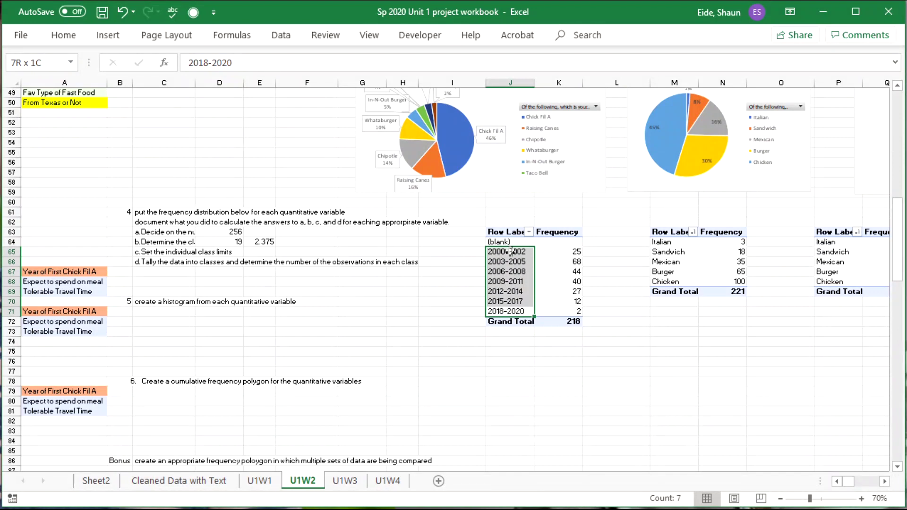
left_click(452, 272)
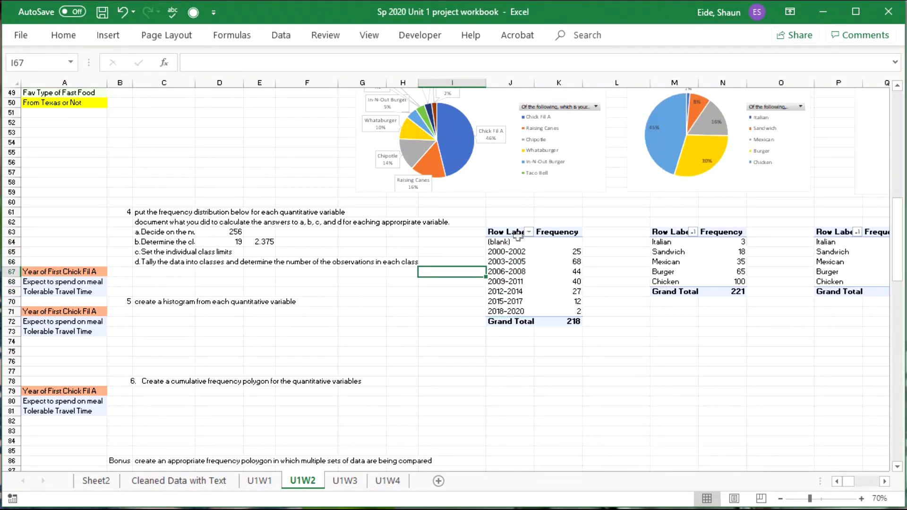
left_click(527, 311)
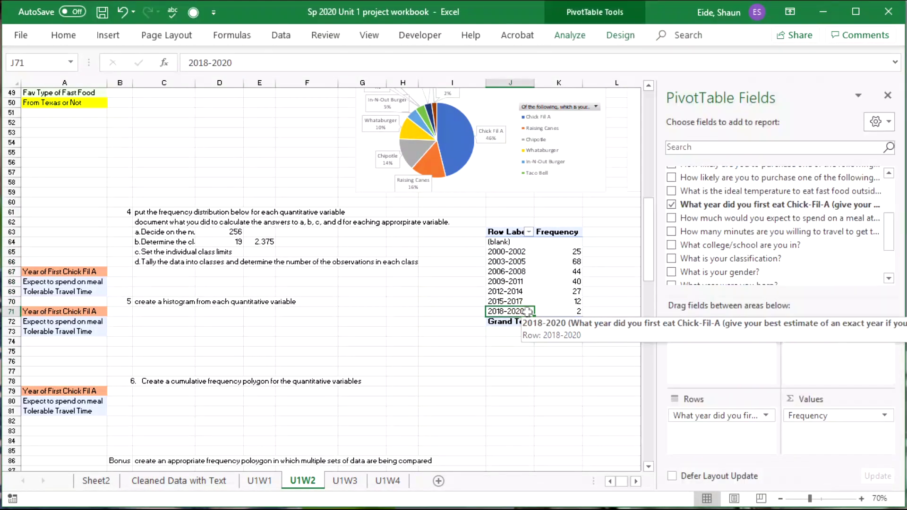
left_click(512, 236)
left_click(565, 34)
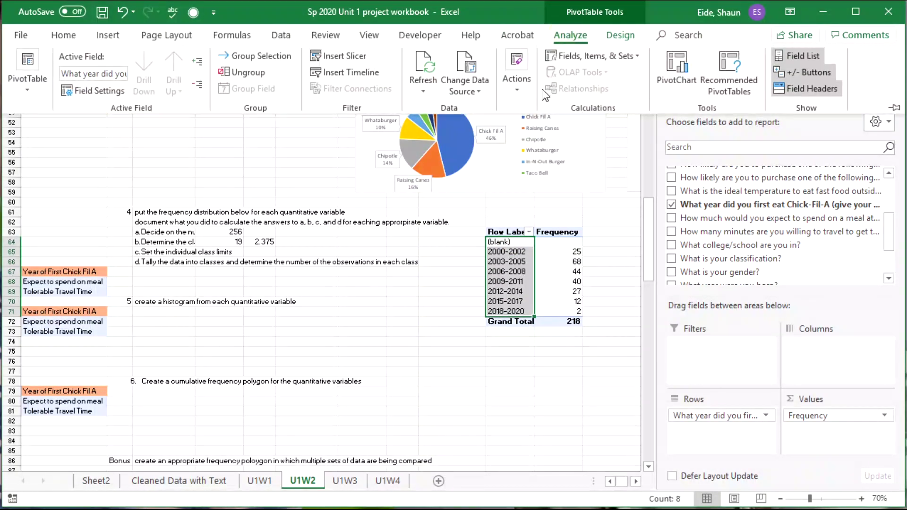
key("Escape")
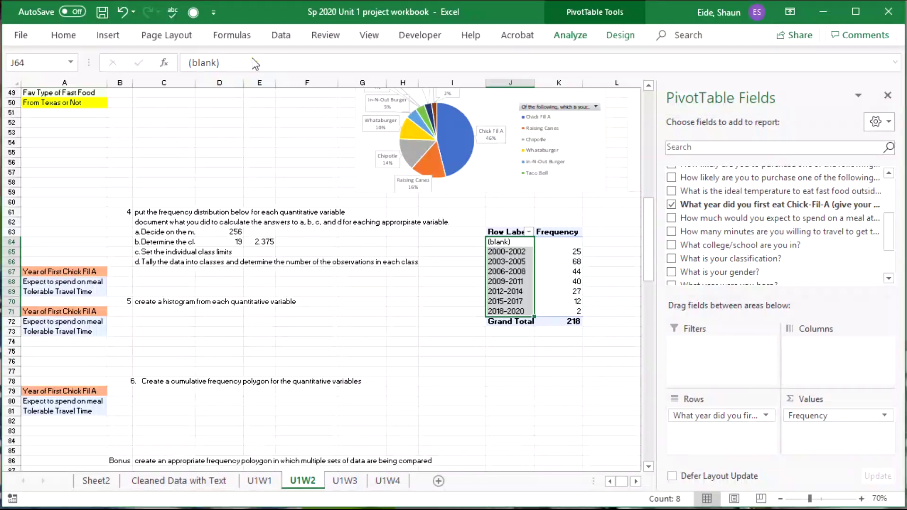
key("alt+shift+Right")
left_click(764, 268)
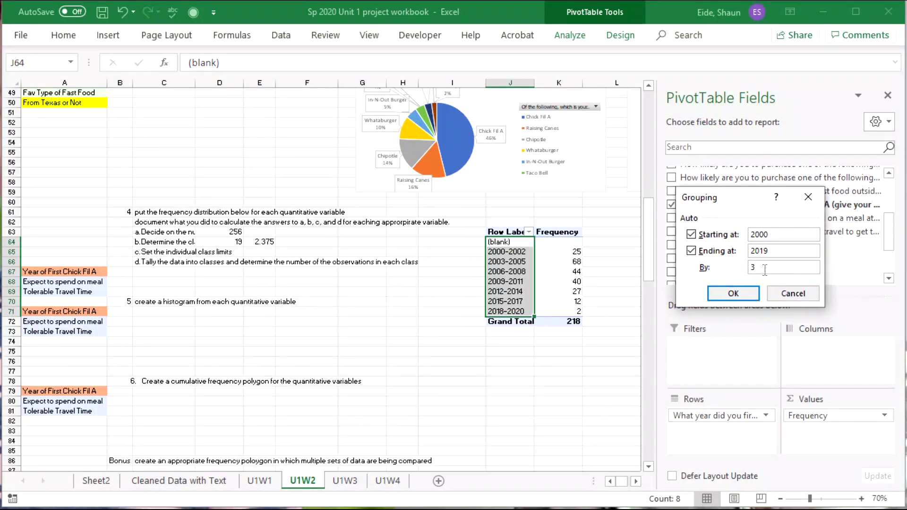
type("2")
left_click(733, 292)
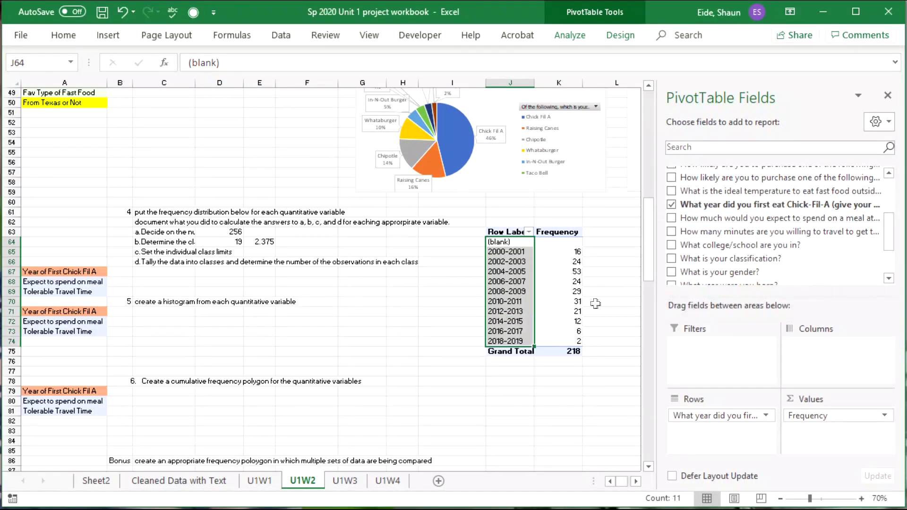
Hide the (blank) item in the year PivotTable's row labels.
left_click_drag(508, 341, 515, 252)
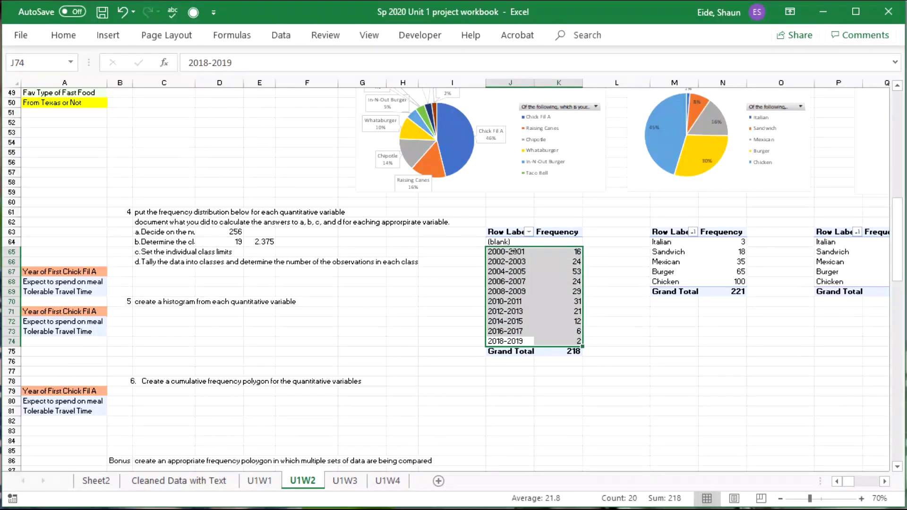
left_click_drag(461, 341, 467, 302)
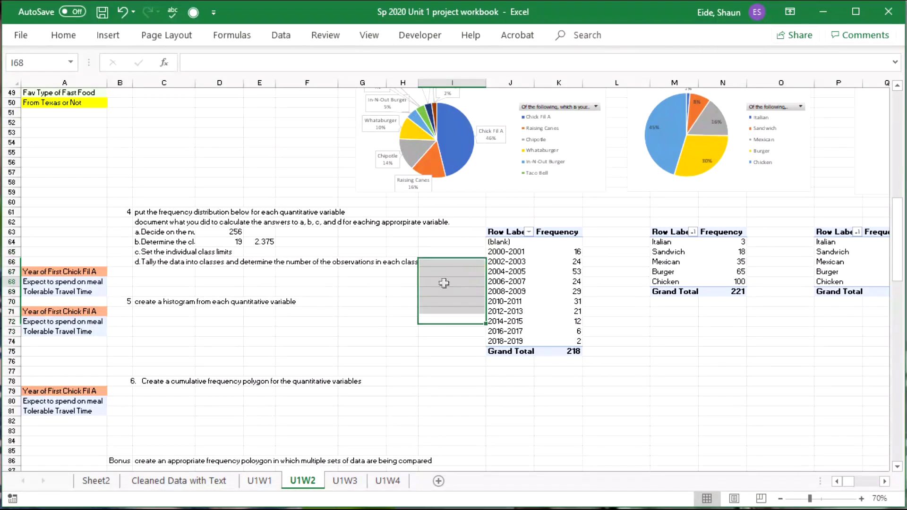
left_click(452, 282)
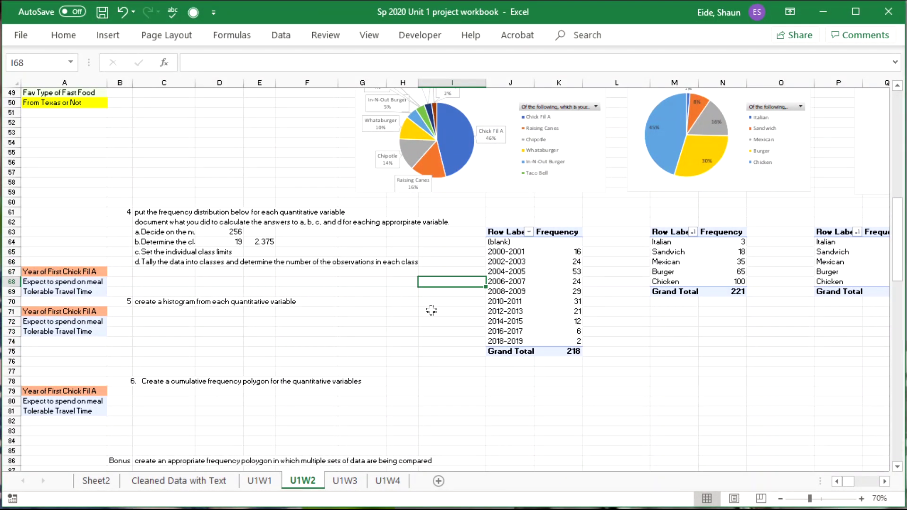
left_click(497, 242)
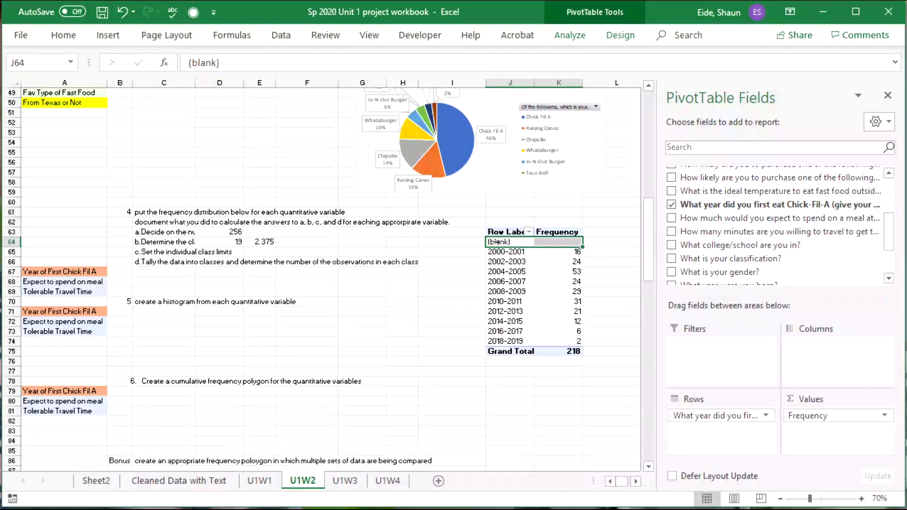
right_click(497, 242)
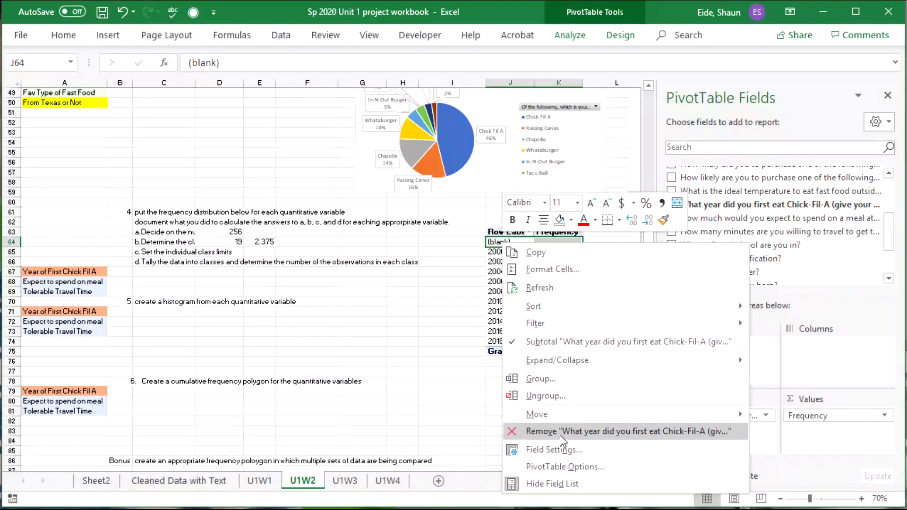
mouse_move(557, 321)
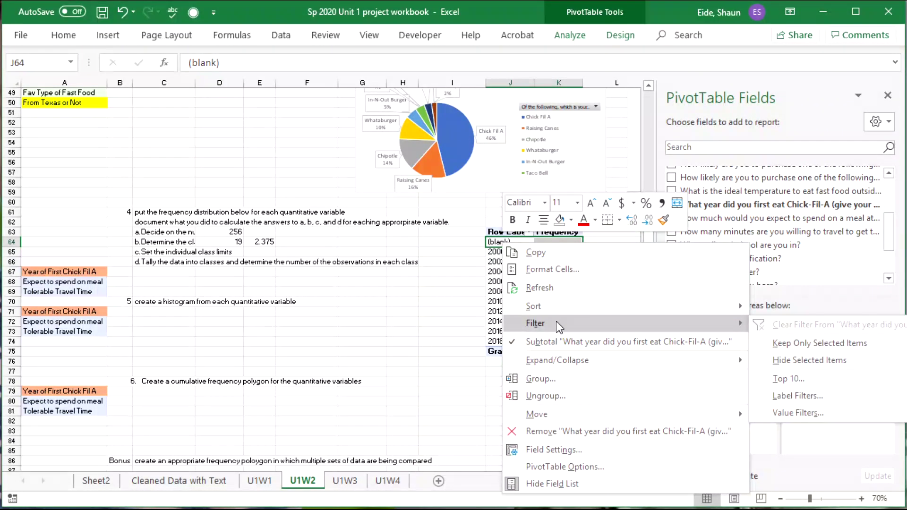
left_click(839, 361)
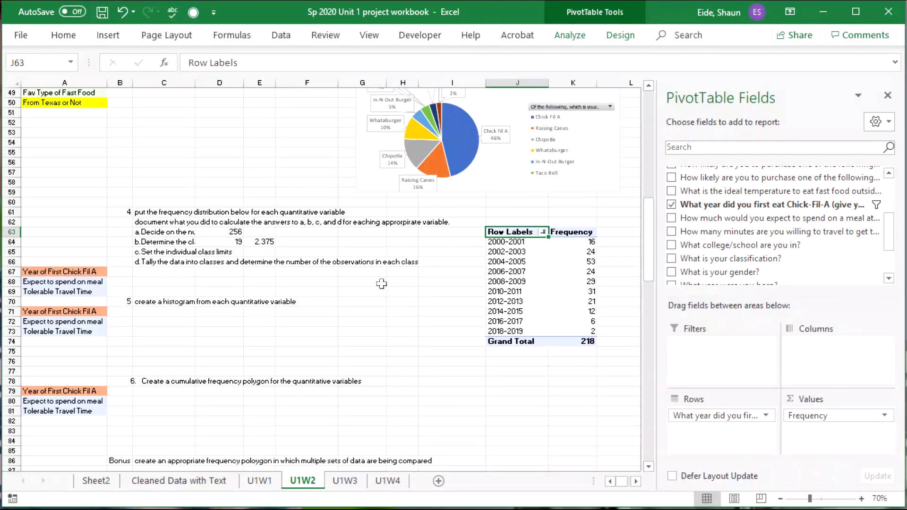
left_click(451, 312)
left_click(576, 331)
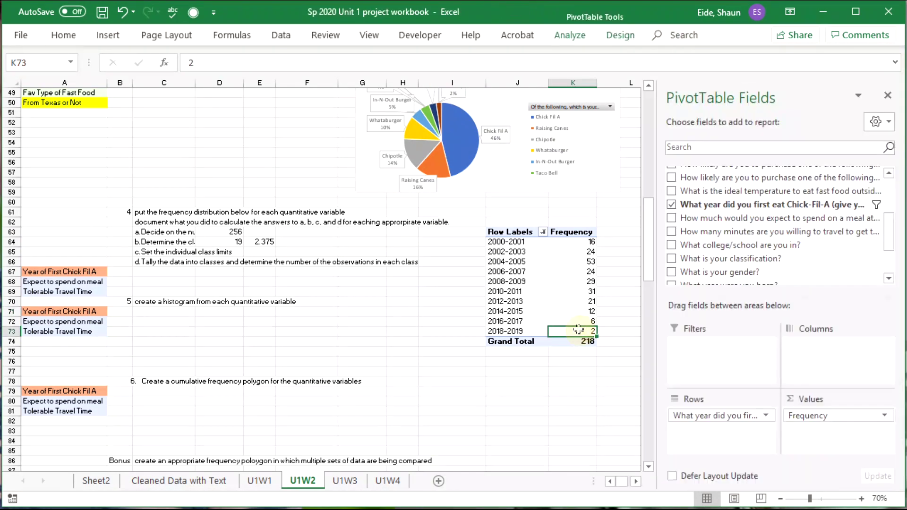
left_click(440, 333)
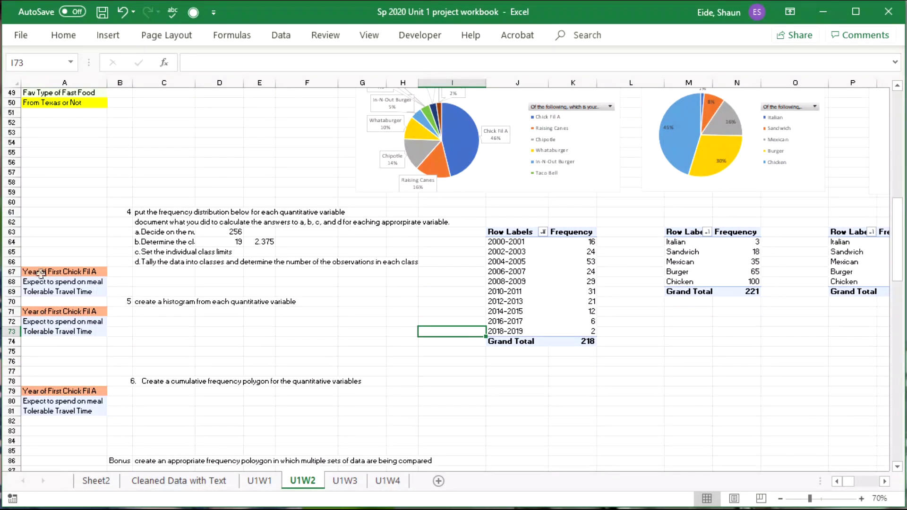
Move the three quantitative variable labels from A67:A69 to A62:A64, beside the question 4 instructions.
left_click_drag(41, 273, 52, 291)
key("ctrl+c")
left_click(50, 233)
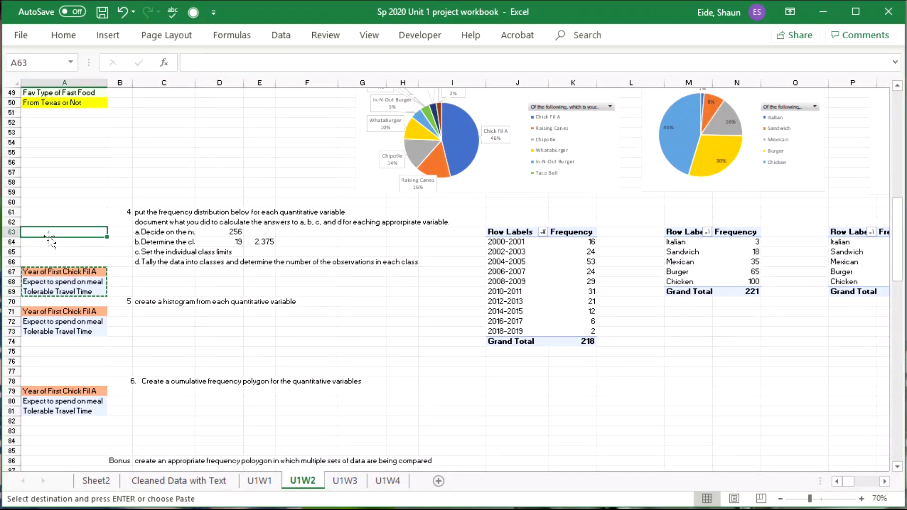
left_click(47, 222)
key("ctrl+v")
left_click(36, 290)
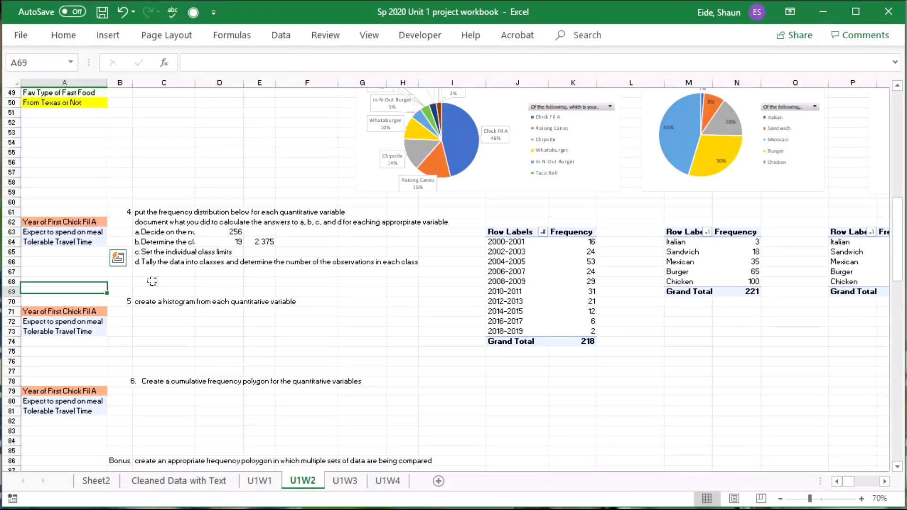
Insert blank cells at A67:I69 twice, shifting cells down, to make room between questions 4 and 5.
left_click_drag(153, 281, 464, 270)
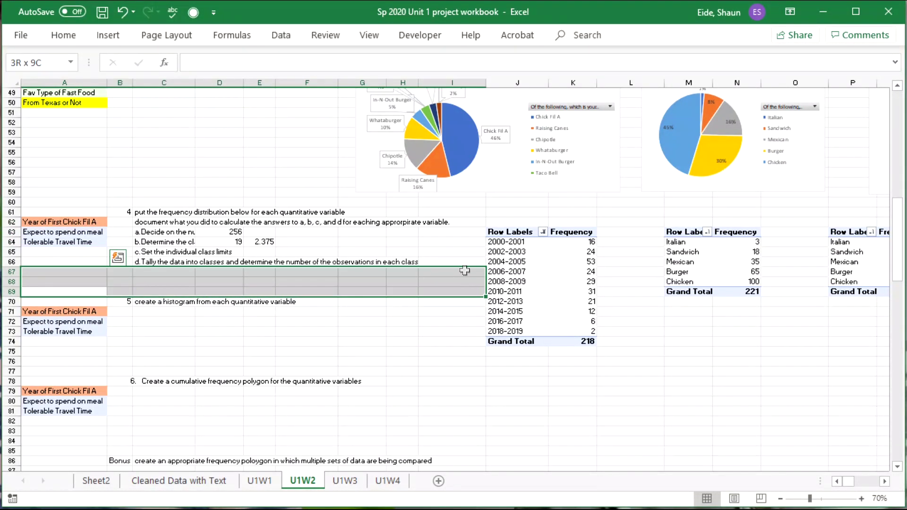
right_click(453, 271)
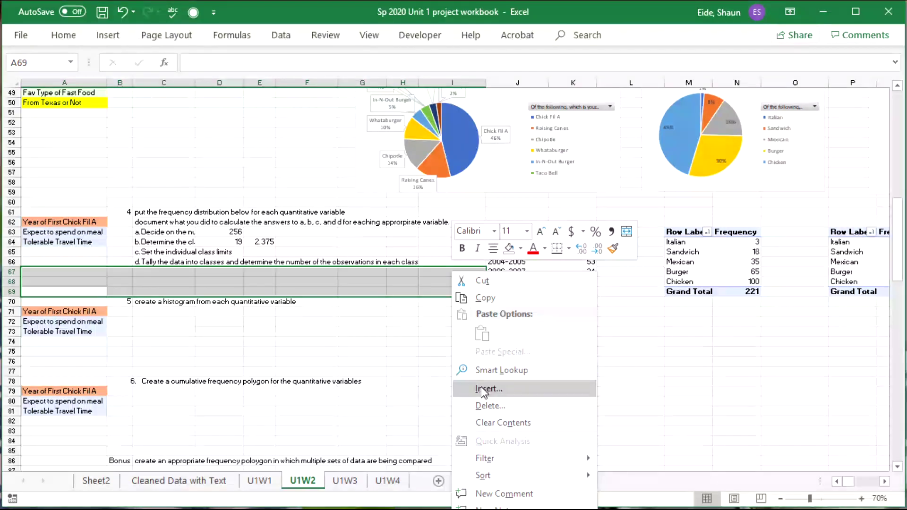
left_click(482, 390)
left_click(462, 421)
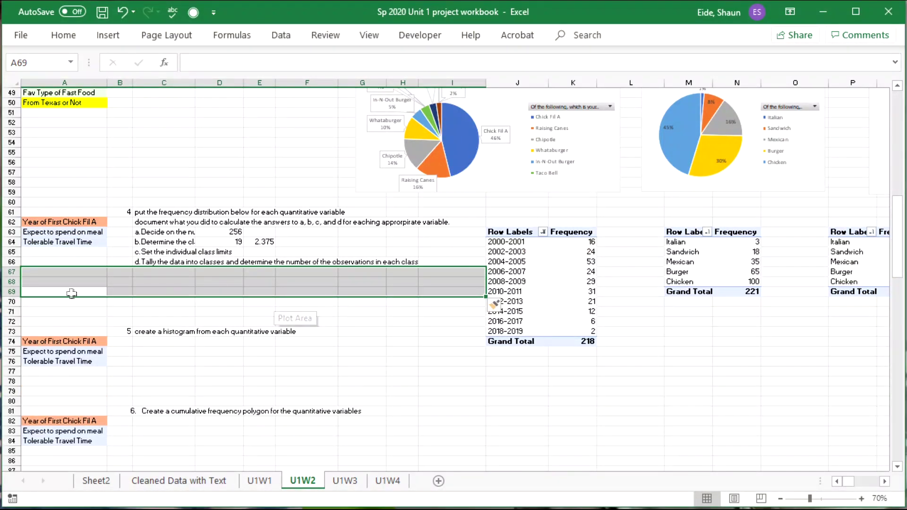
right_click(152, 282)
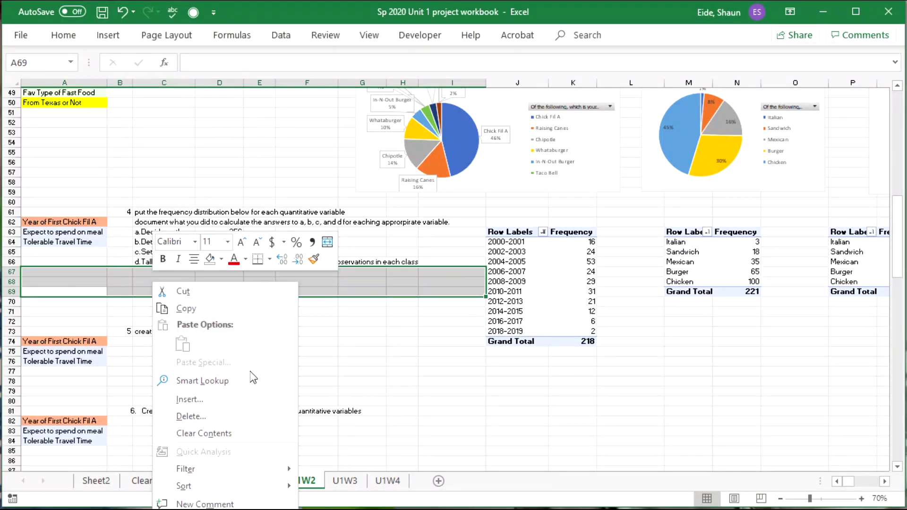
left_click(184, 401)
left_click(165, 446)
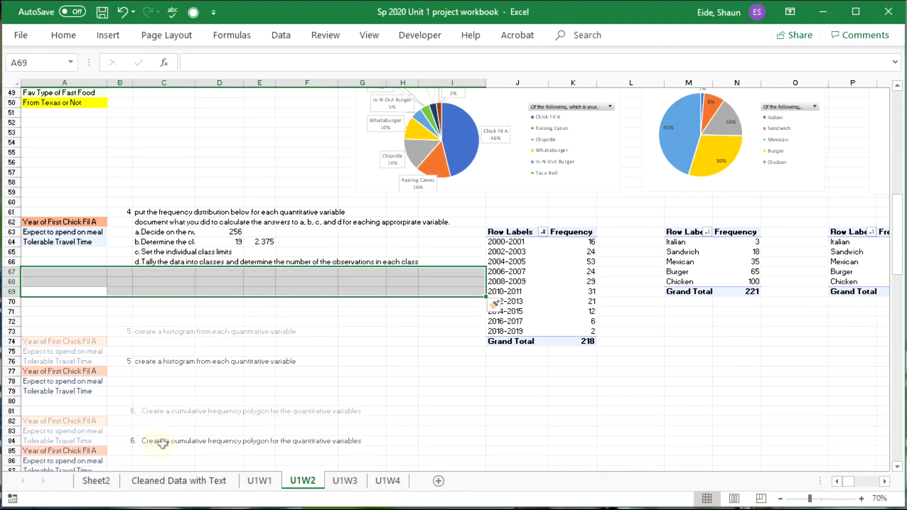
Insert blank cells at A80:I83 twice, shifting cells down, to make room between questions 5 and 6.
left_click(307, 421)
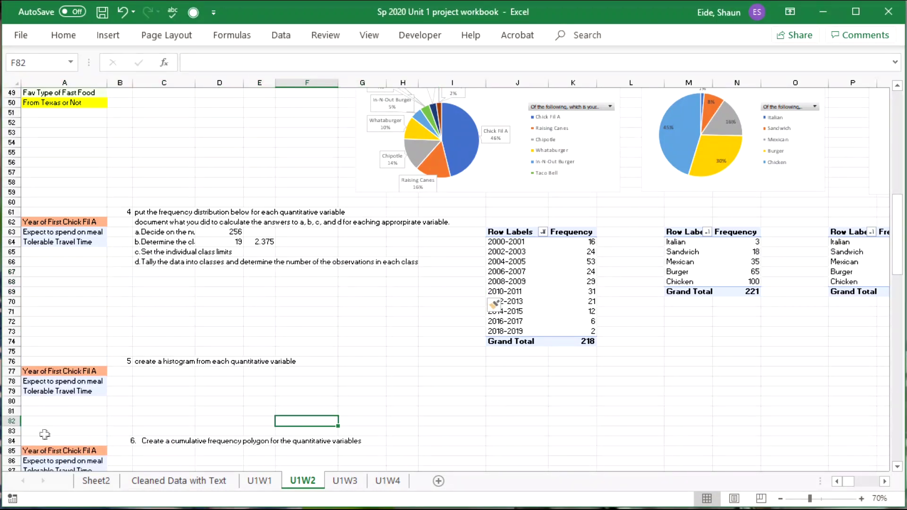
left_click_drag(45, 434, 443, 410)
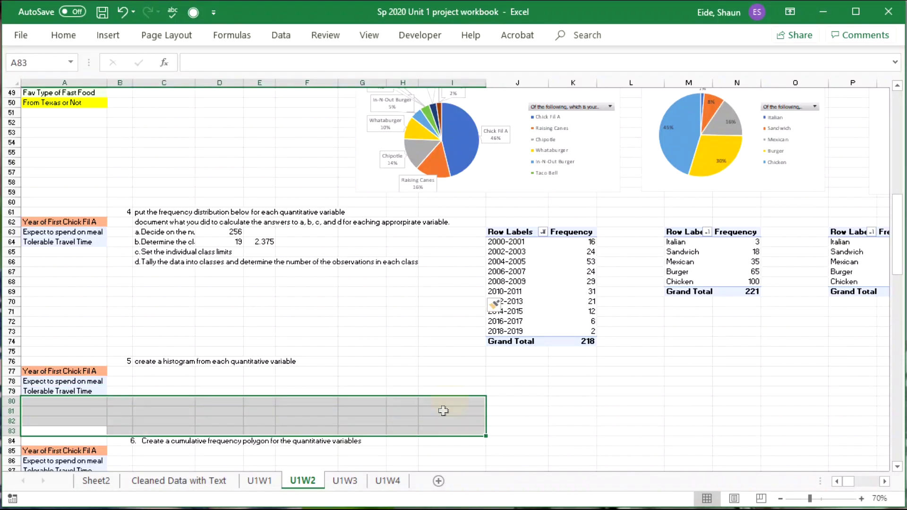
right_click(443, 410)
left_click(477, 205)
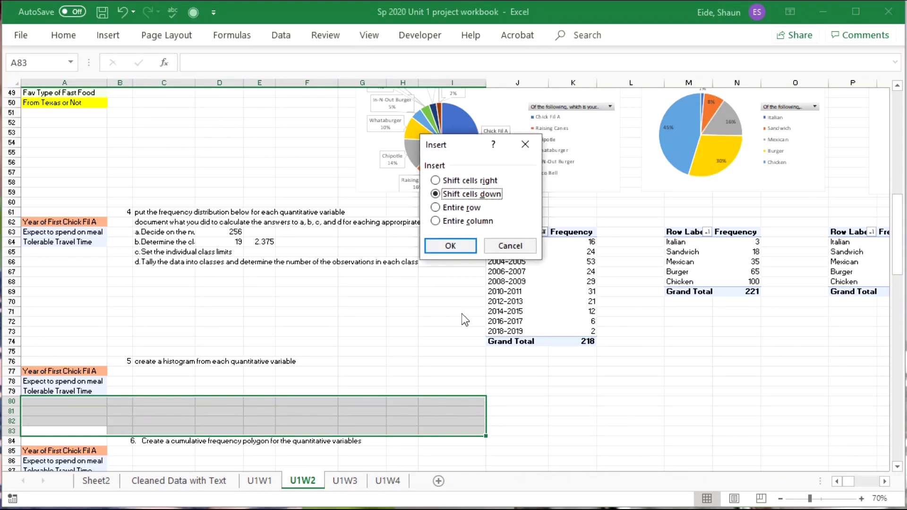
left_click(451, 245)
scroll(303, 400, "down", 2)
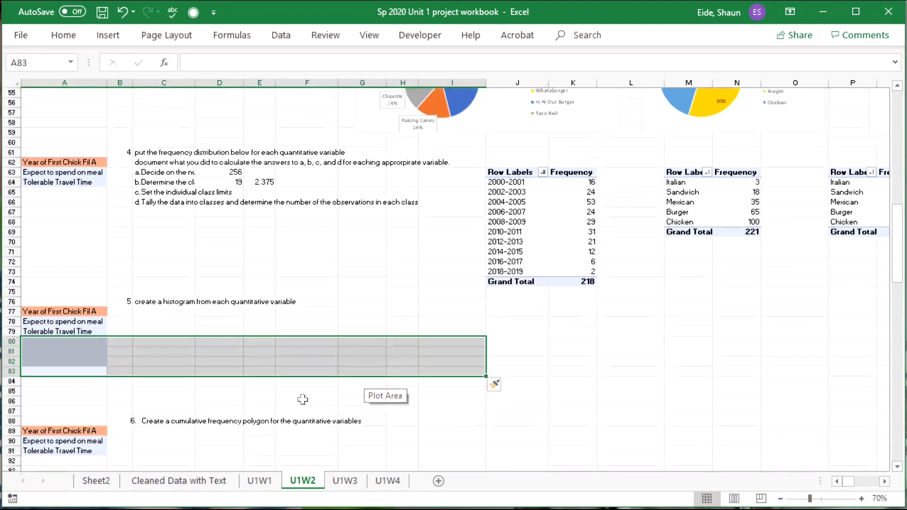
right_click(336, 363)
left_click(386, 169)
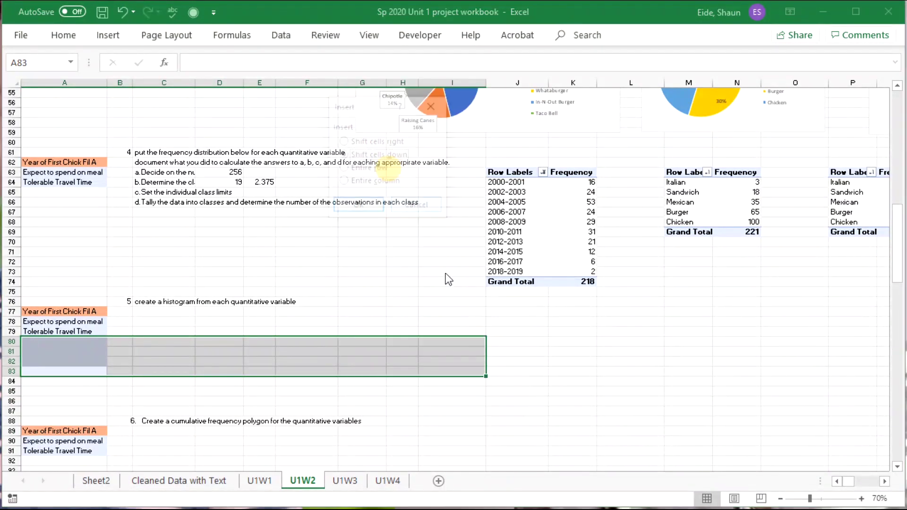
left_click(377, 208)
Clear the fields of the favorite food type PivotTable at M63 and add the field for money spent on books this semester.
left_click(775, 319)
left_click(696, 204)
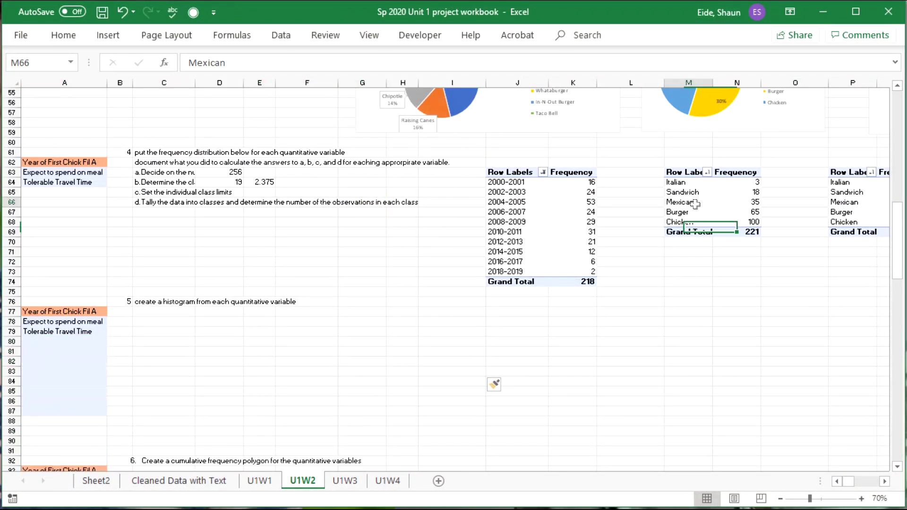
left_click(672, 212)
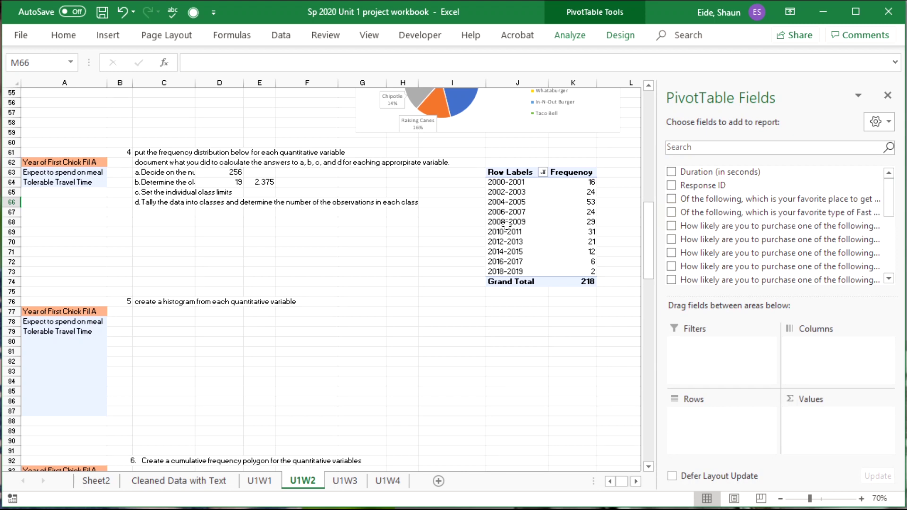
scroll(699, 231, "down", 3)
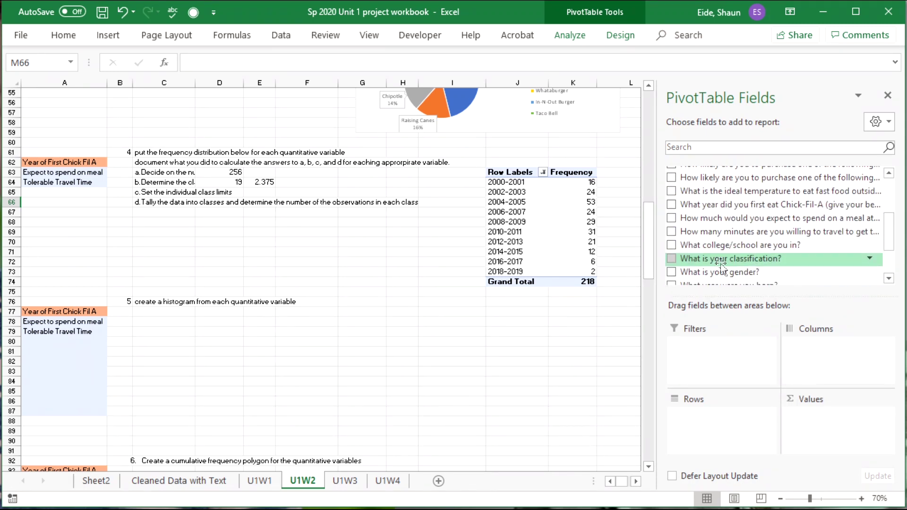
scroll(721, 264, "down", 1)
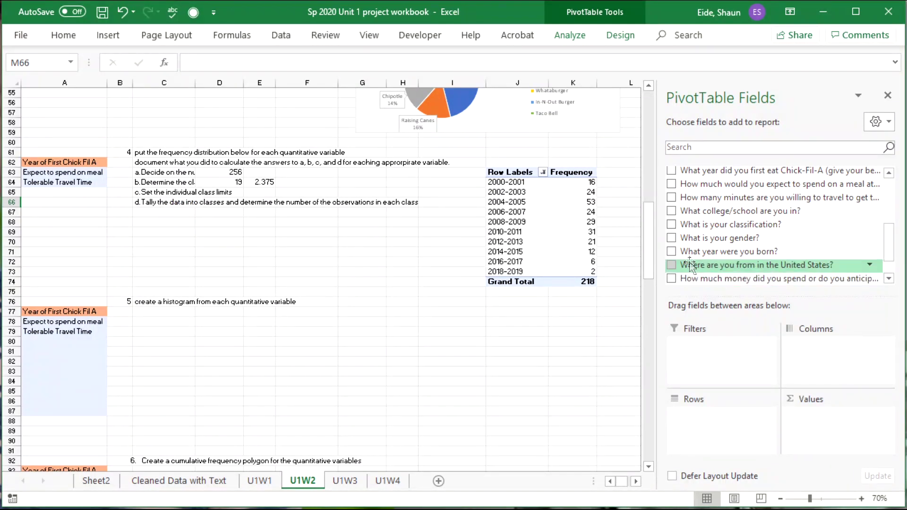
scroll(673, 253, "down", 1)
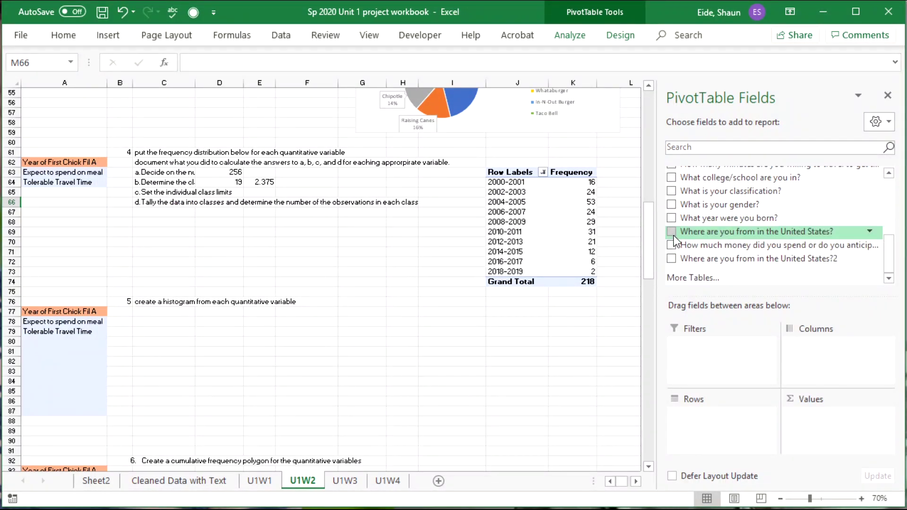
left_click(672, 245)
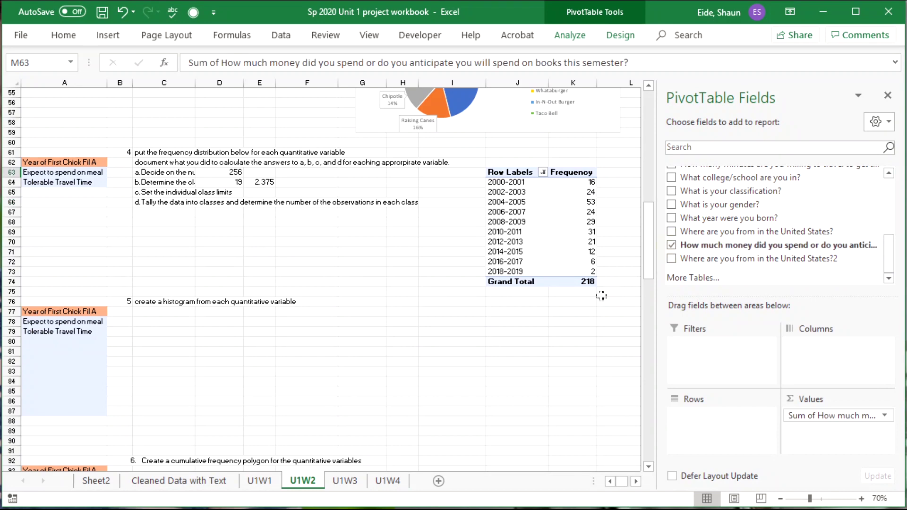
Add the books spending field to the rows of the PivotTable at M63 and summarize its values by Count under the name Frequency.
left_click_drag(750, 246, 720, 416)
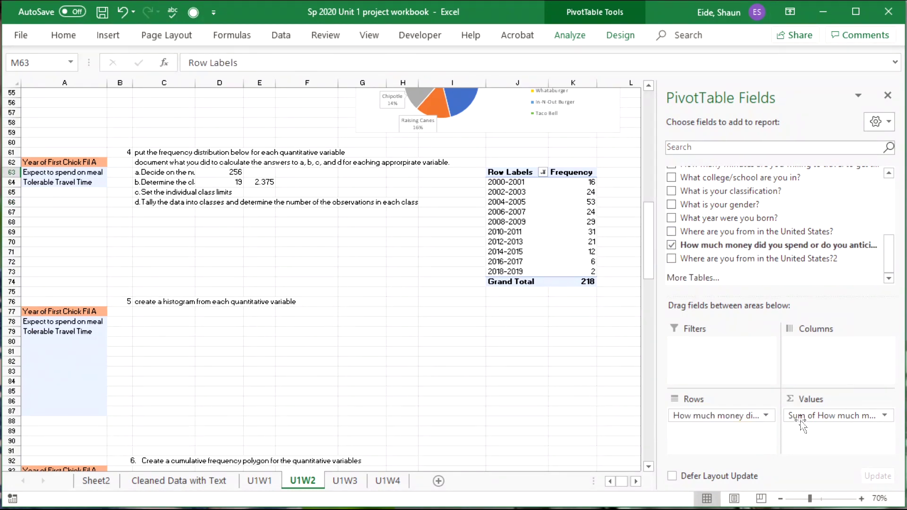
left_click(802, 417)
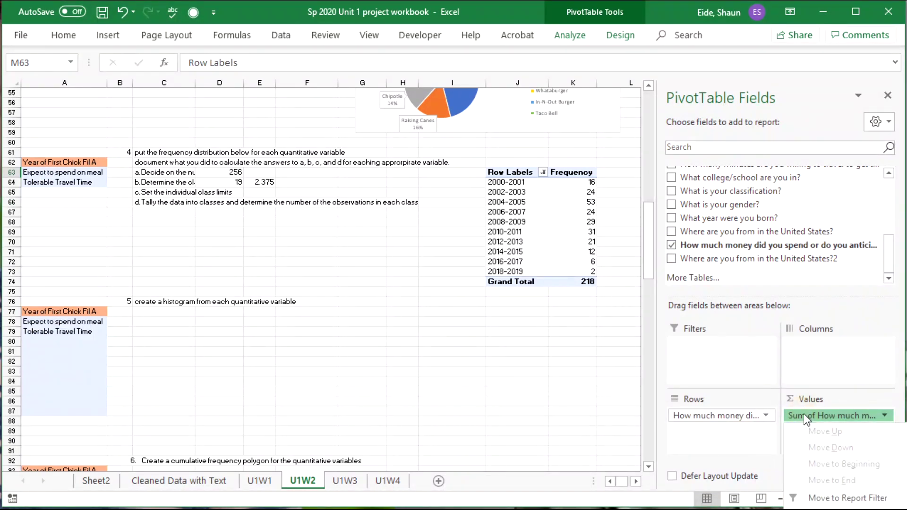
double_click(831, 416)
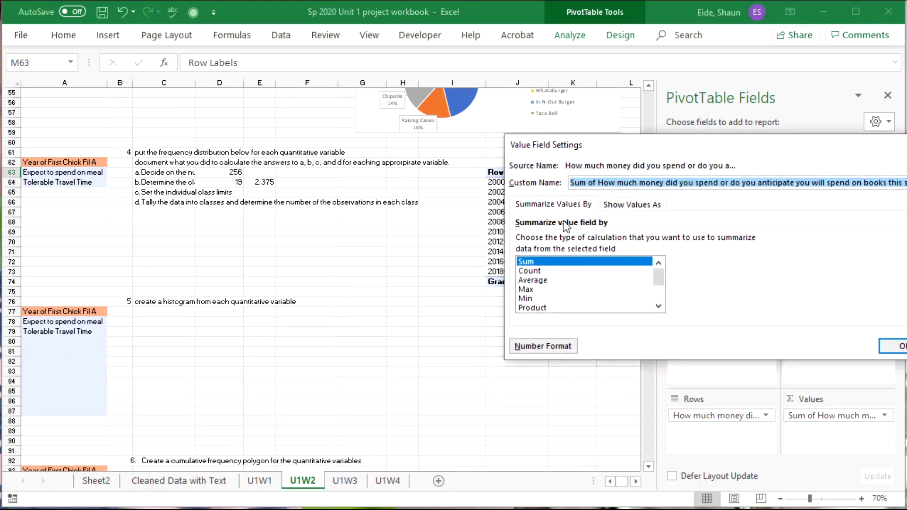
left_click_drag(606, 141, 502, 110)
left_click(430, 232)
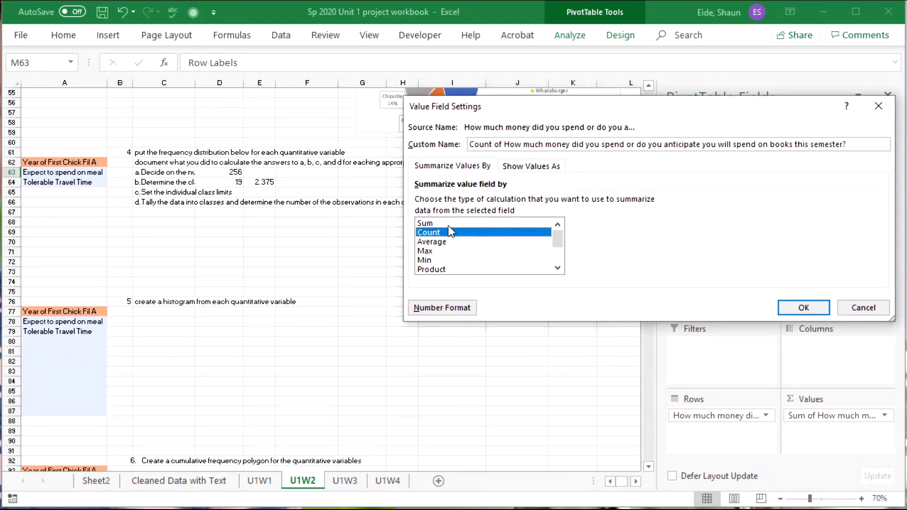
triple_click(507, 145)
type("Frequency")
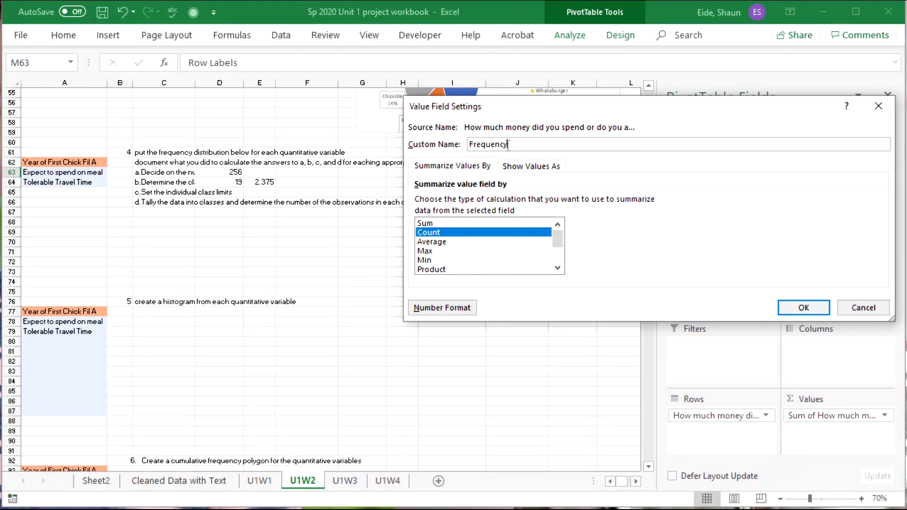
key("Return")
Examine the range of values and their frequencies in the books spending PivotTable.
left_click(590, 322)
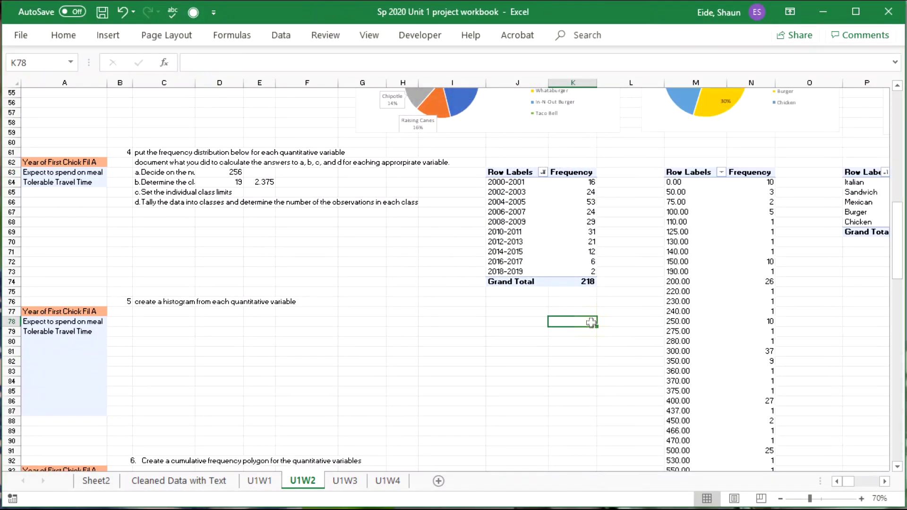
key("Right")
key("Right")
key("Right")
key("Right")
key("Right")
key("Right")
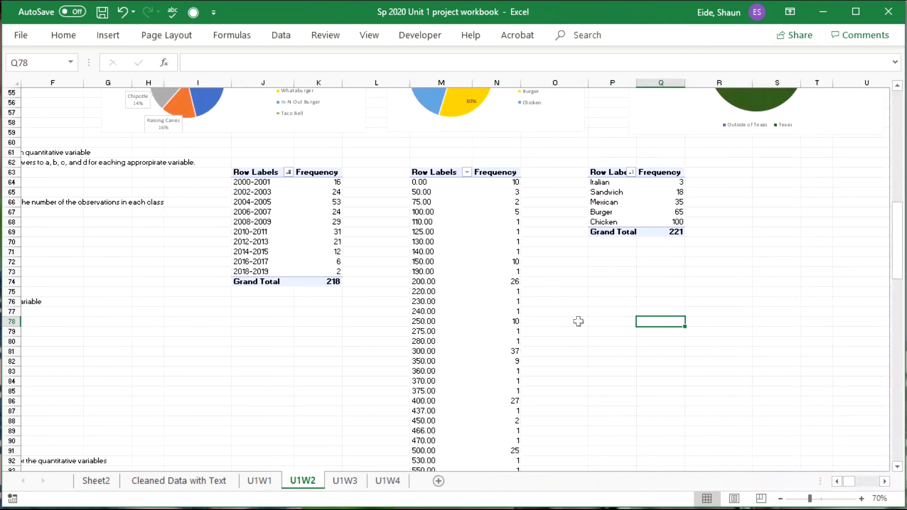
scroll(518, 321, "down", 4)
scroll(513, 326, "down", 5)
scroll(506, 332, "up", 10)
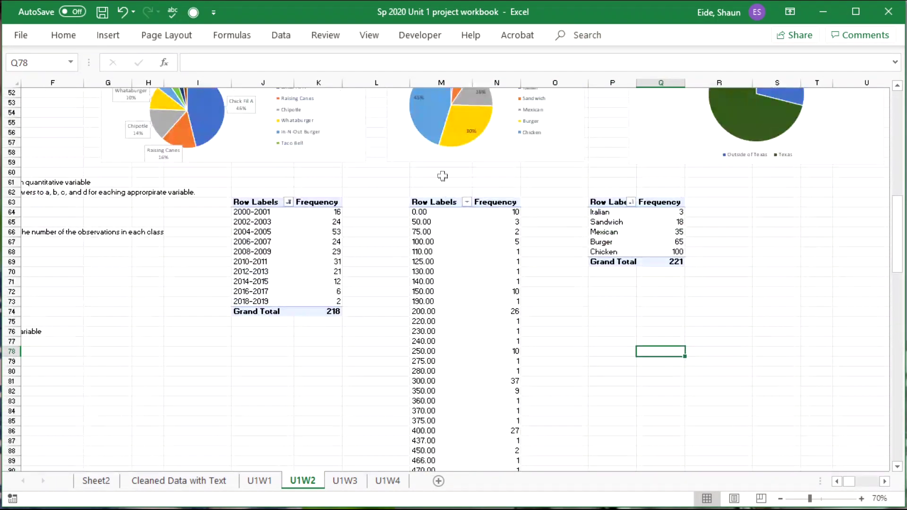
left_click(389, 242)
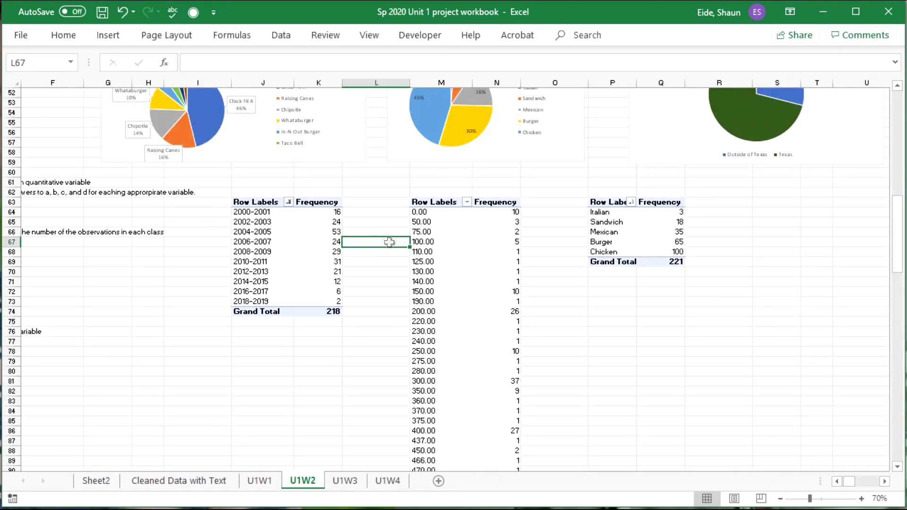
left_click(146, 281)
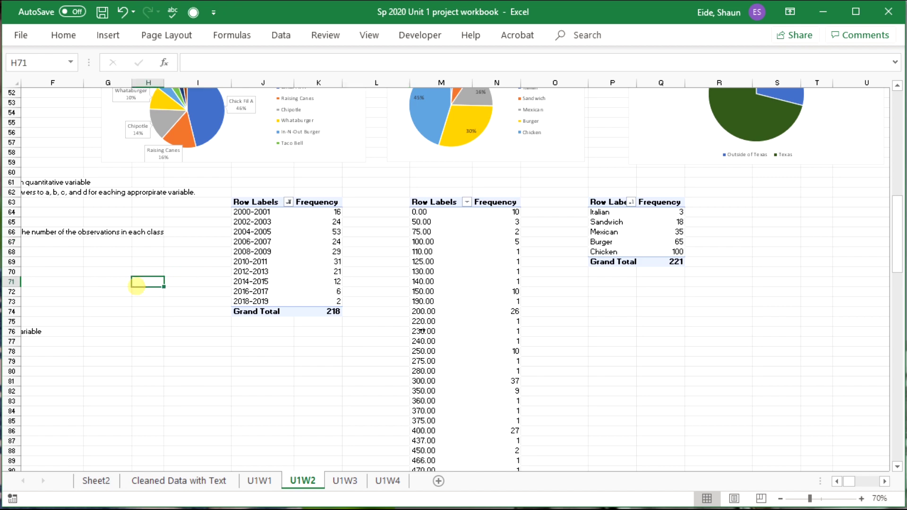
left_click(543, 291)
left_click(547, 214)
type("=")
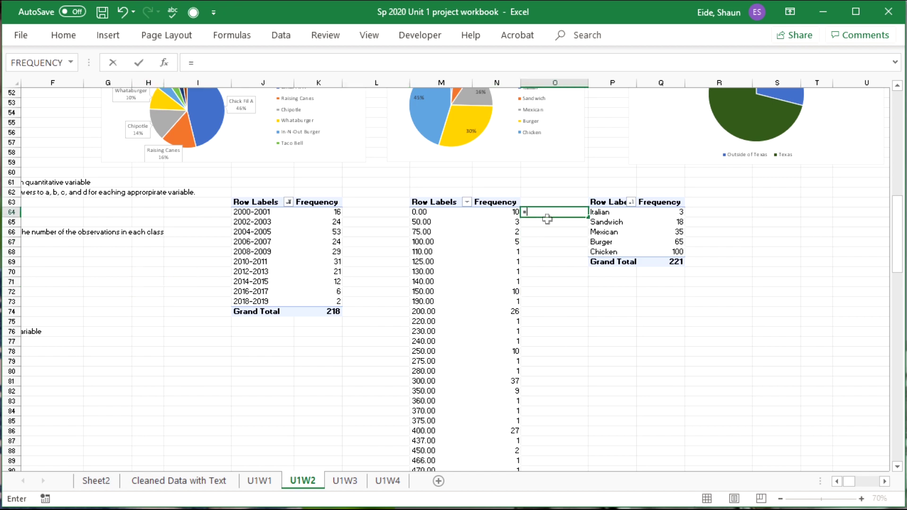
scroll(547, 219, "down", 10)
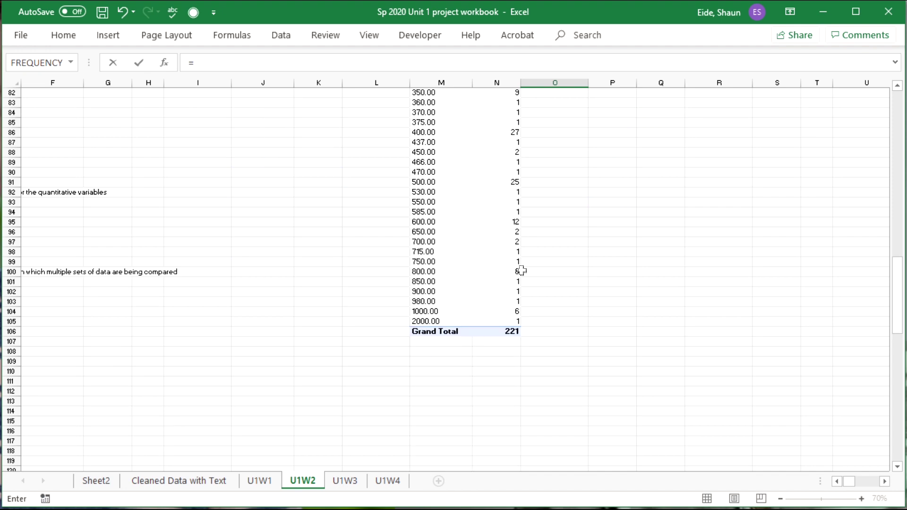
scroll(521, 271, "up", 4)
scroll(522, 271, "up", 3)
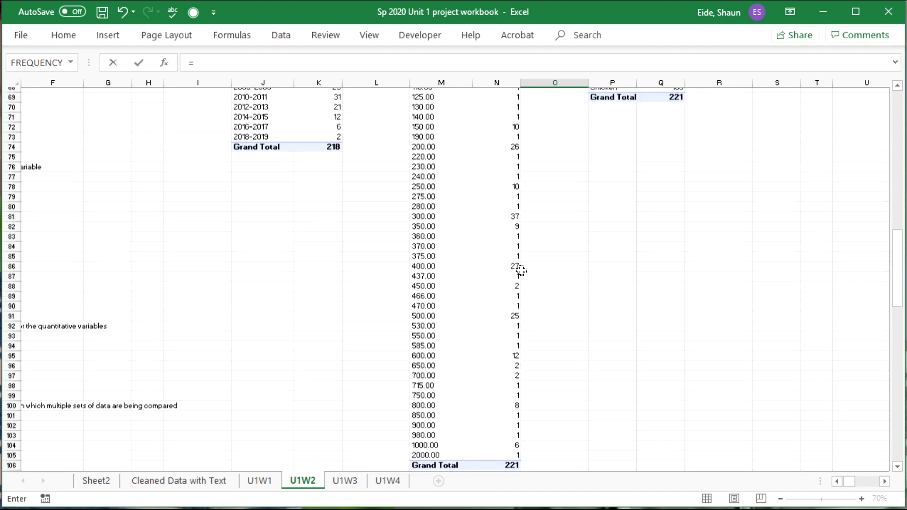
scroll(456, 234, "up", 3)
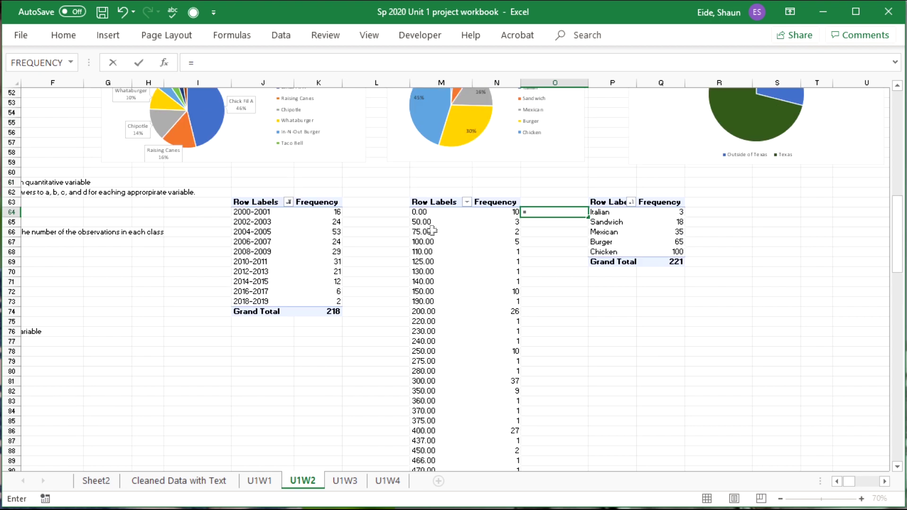
left_click(432, 231)
key("F2")
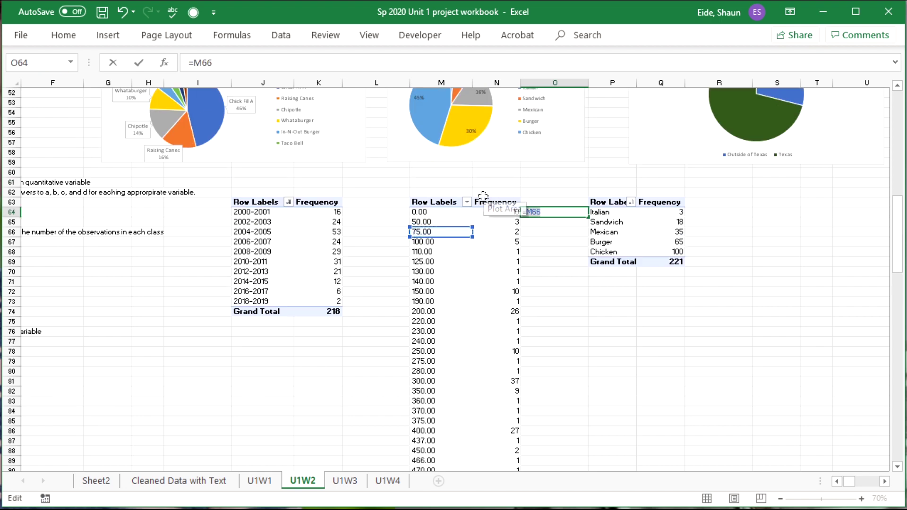
key("BackSpace")
key("Tab")
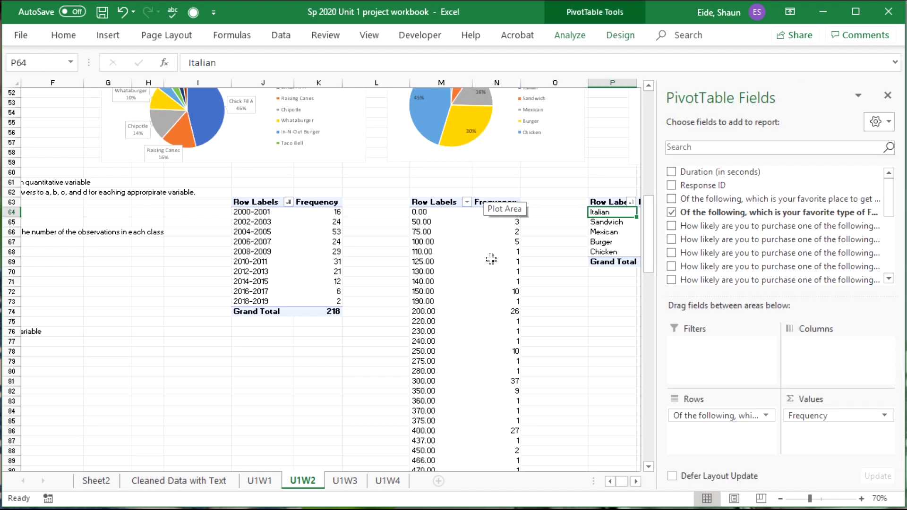
Remove the favorite fast food type field from the PivotTable at P63.
left_click_drag(685, 212, 711, 255)
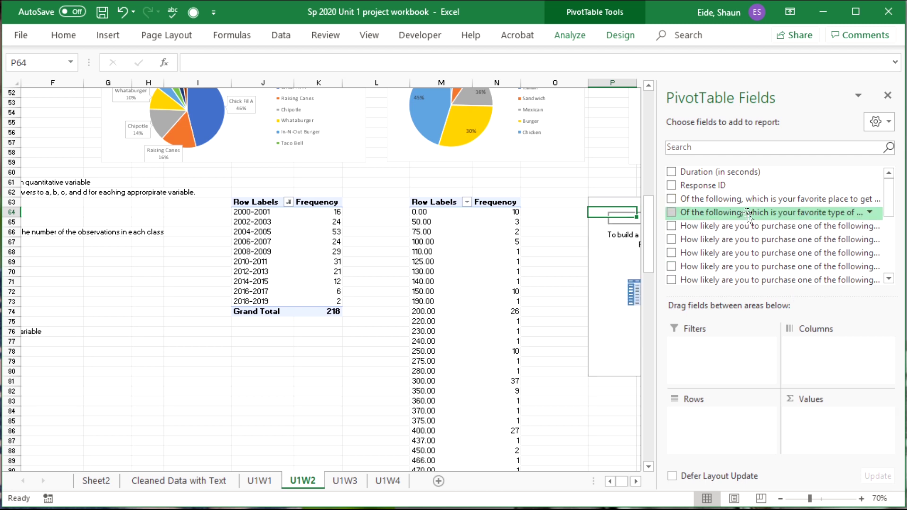
scroll(727, 260, "down", 5)
Remove the books spending field from both the rows and the values of the PivotTable at M63.
left_click(493, 262)
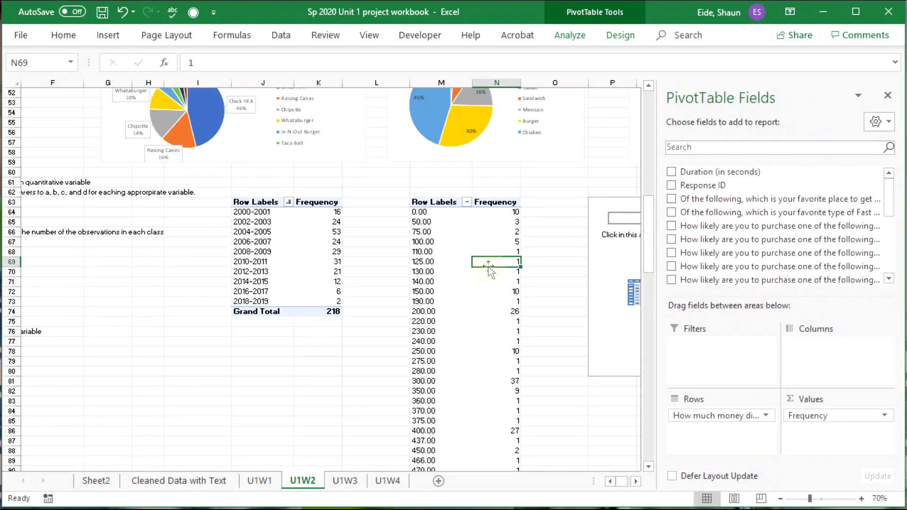
key("Down")
key("Down")
key("Down")
key("Down")
key("Down")
key("Left")
key("Up")
key("Up")
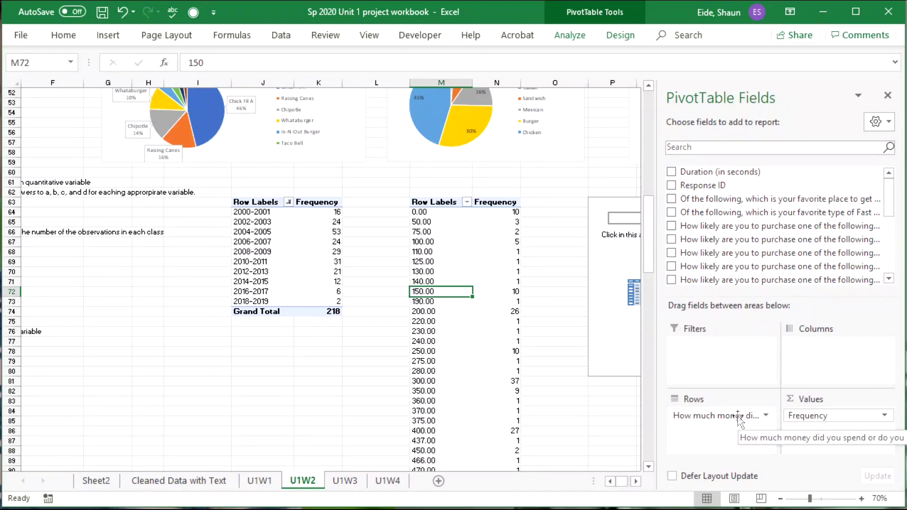
left_click_drag(737, 416, 803, 255)
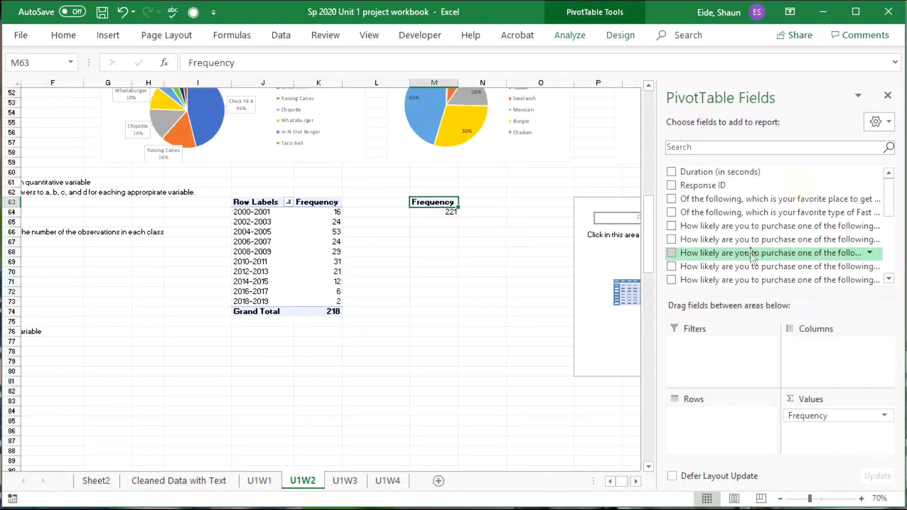
left_click(800, 417)
scroll(803, 234, "down", 10)
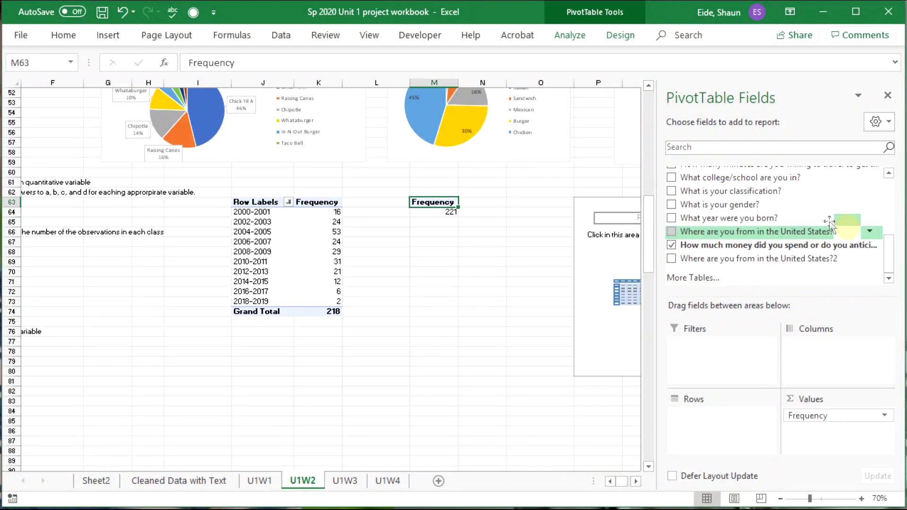
scroll(803, 236, "up", 2)
scroll(802, 236, "down", 2)
left_click(671, 245)
left_click(673, 245)
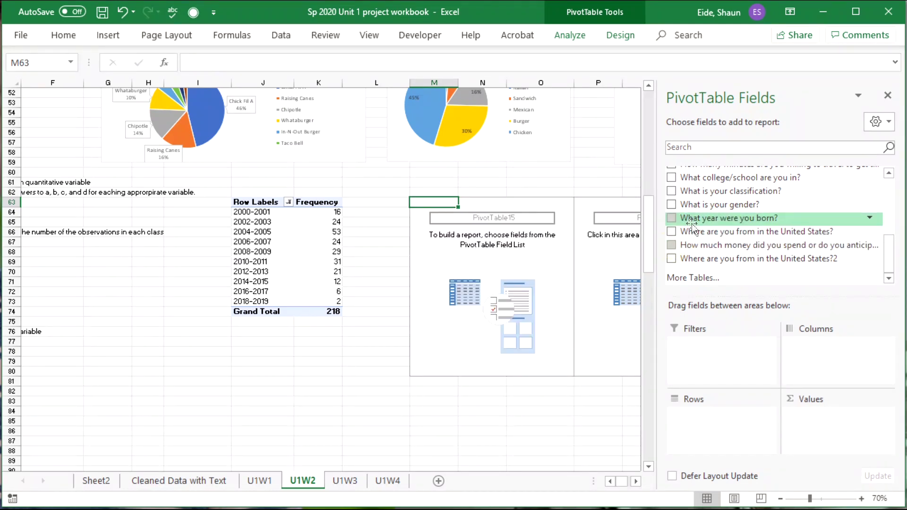
Add the field for expected spending on a meal to both the values and the rows of the PivotTable at M63.
scroll(682, 248, "up", 3)
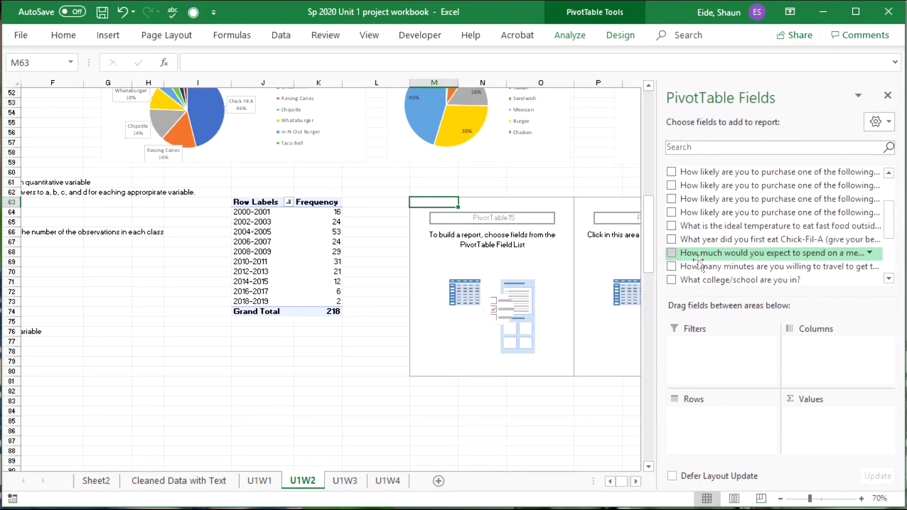
left_click(673, 253)
left_click_drag(676, 259, 708, 418)
Summarize the meal spending values by Count and name the value field Frequency.
left_click(819, 416)
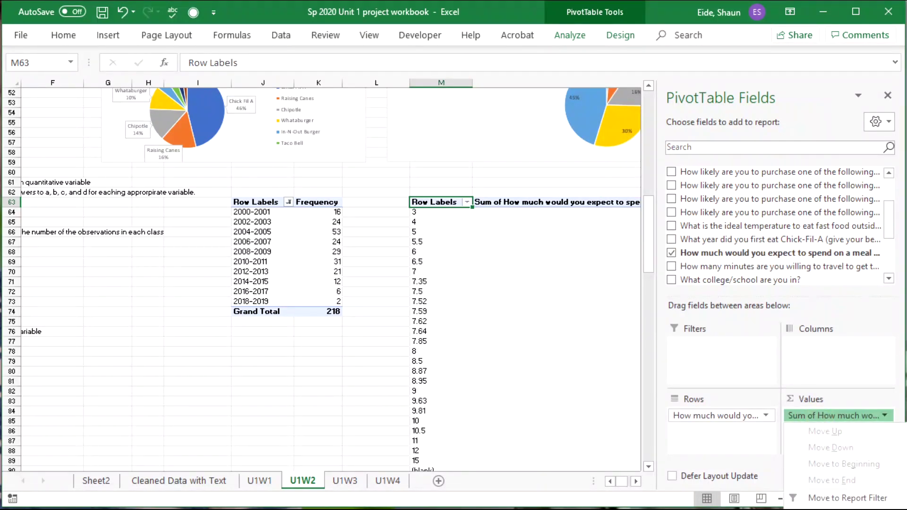
left_click(836, 508)
left_click(461, 232)
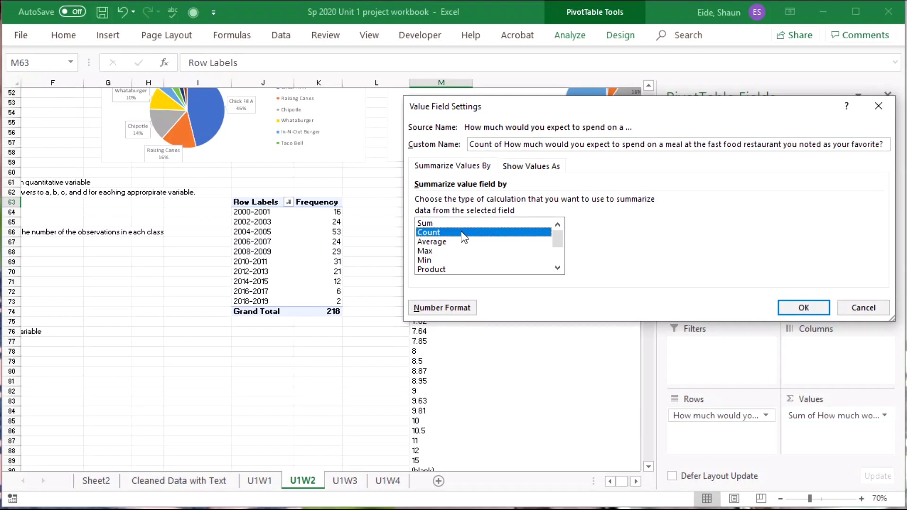
triple_click(528, 147)
type("Frequency")
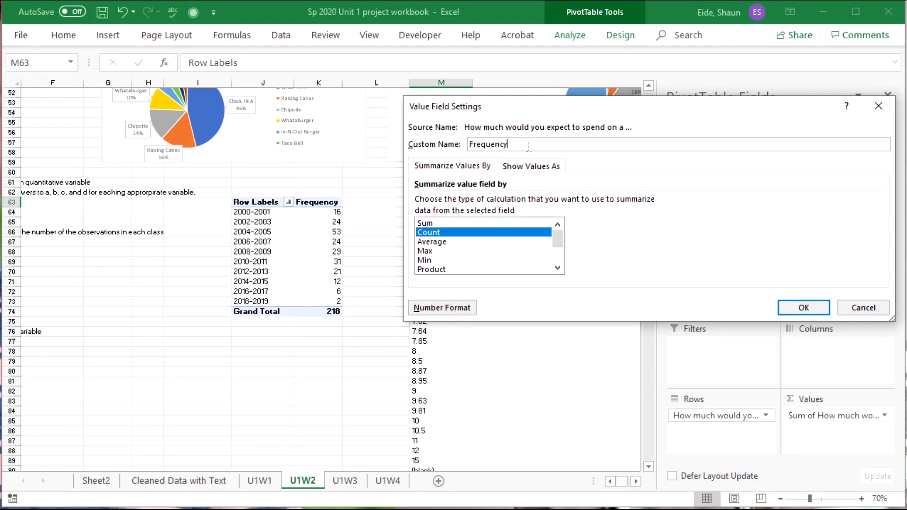
left_click(803, 308)
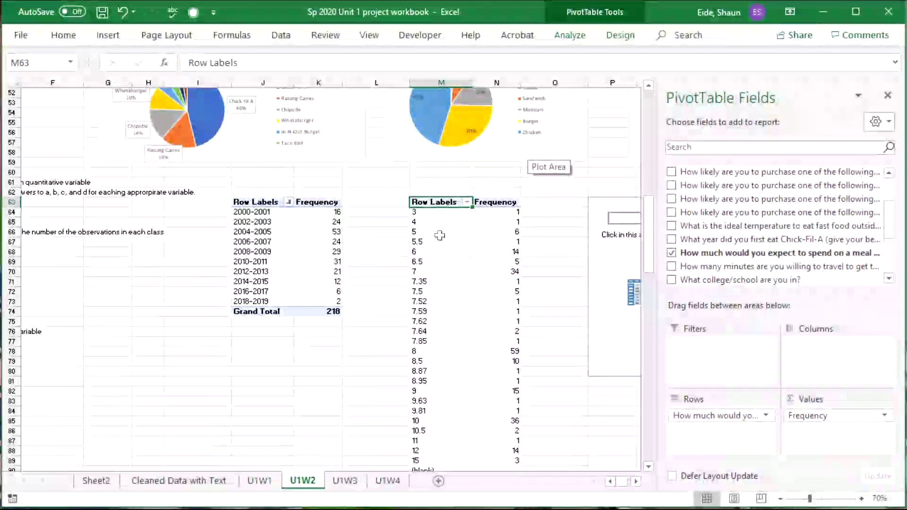
Check the lowest and highest meal spending values and calculate their range in O64 with =15-3.
scroll(435, 235, "down", 4)
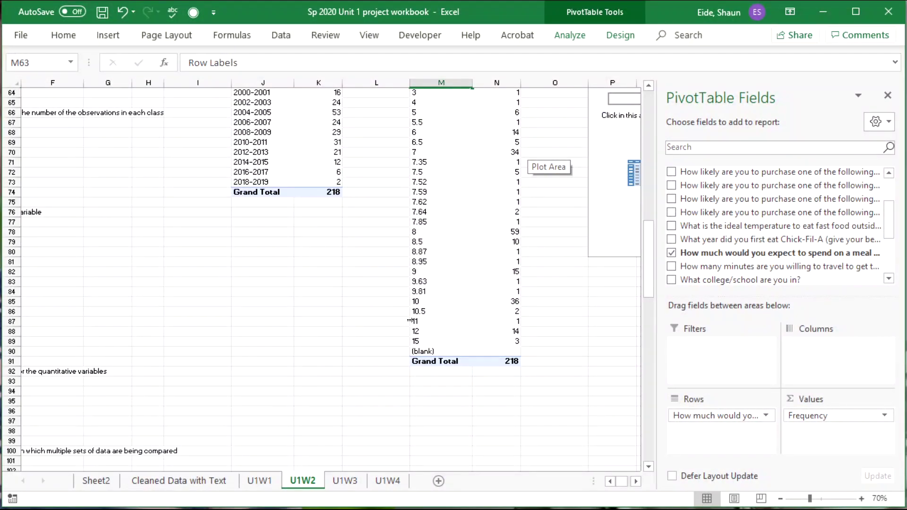
scroll(410, 321, "up", 4)
left_click(387, 232)
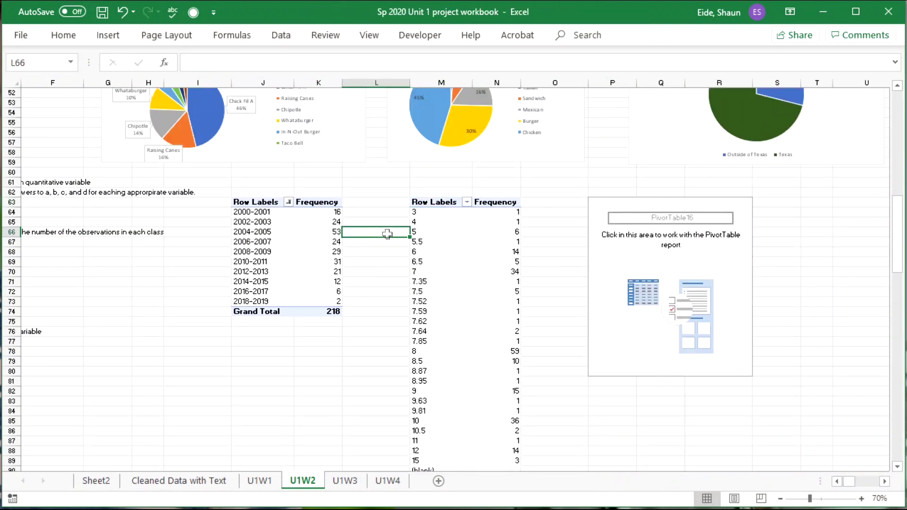
left_click(447, 232)
left_click(547, 214)
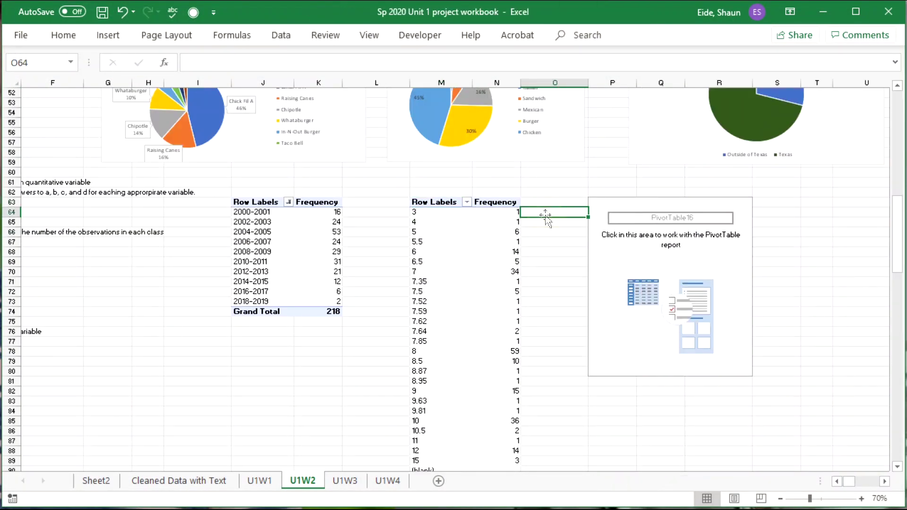
type("=15-")
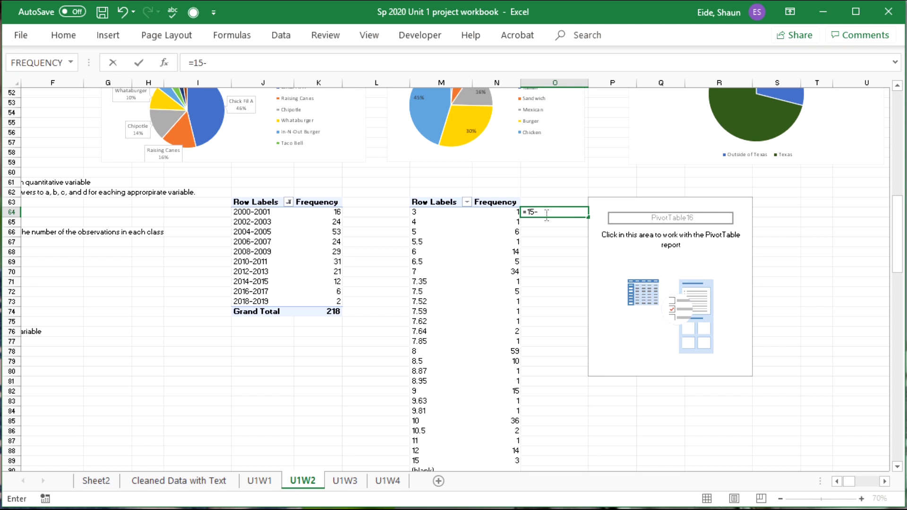
type("3")
key("Return")
Calculate the class width for meal spending in O65 with the formula =O64/8.
type("=")
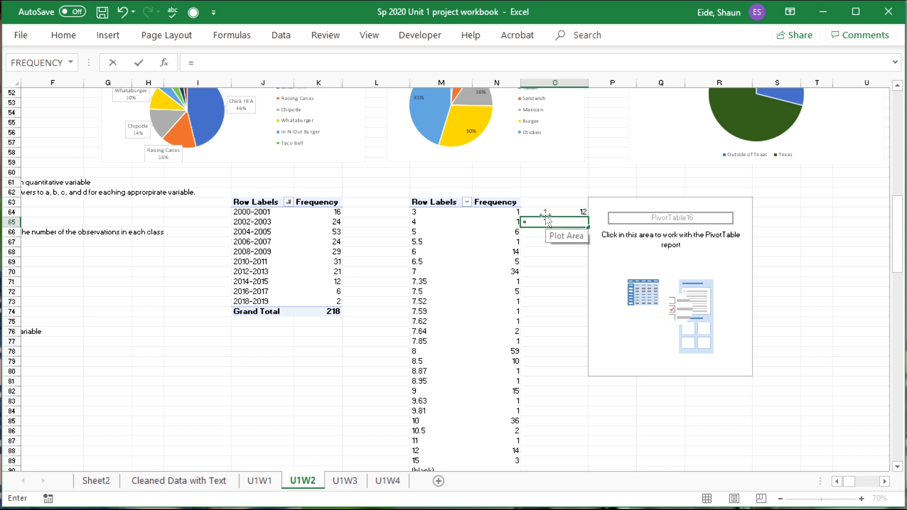
left_click(544, 211)
type("/8")
key("Return")
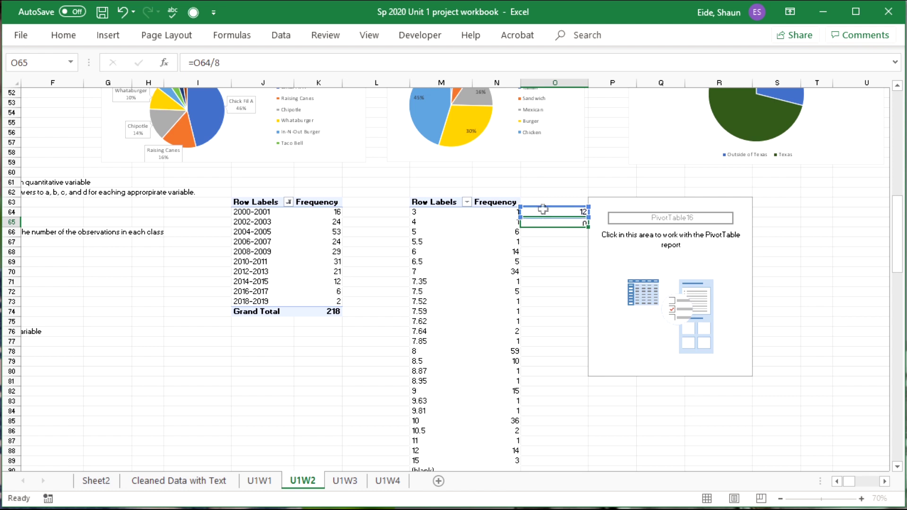
left_click(543, 222)
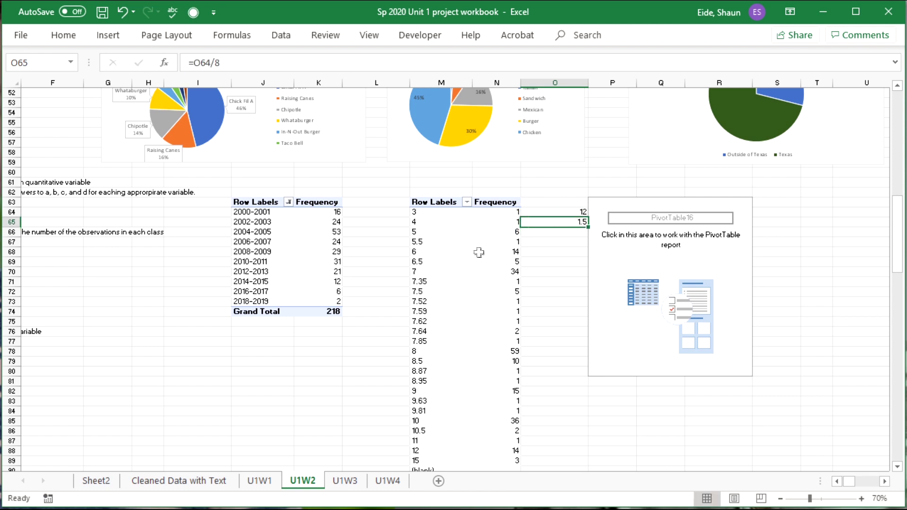
Group the meal spending row labels from 3 to 15 by 1.5 and check the resulting classes.
left_click(443, 203)
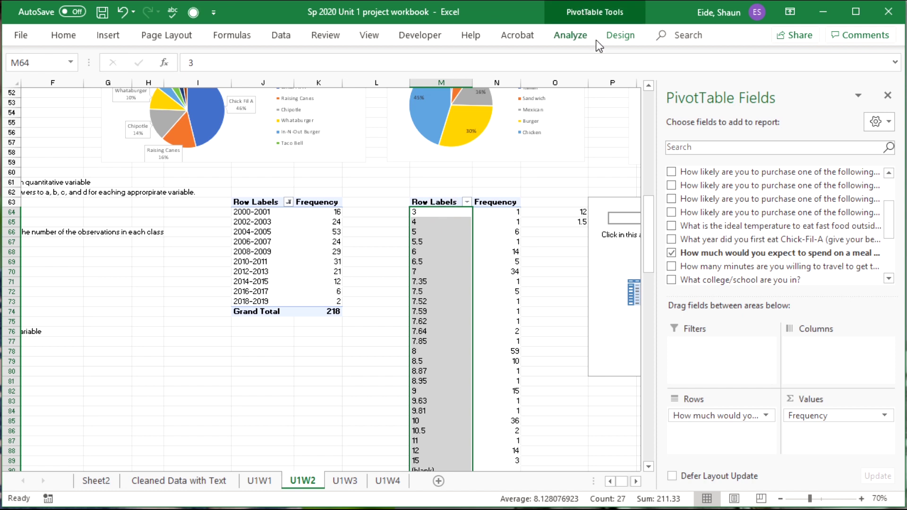
left_click(570, 36)
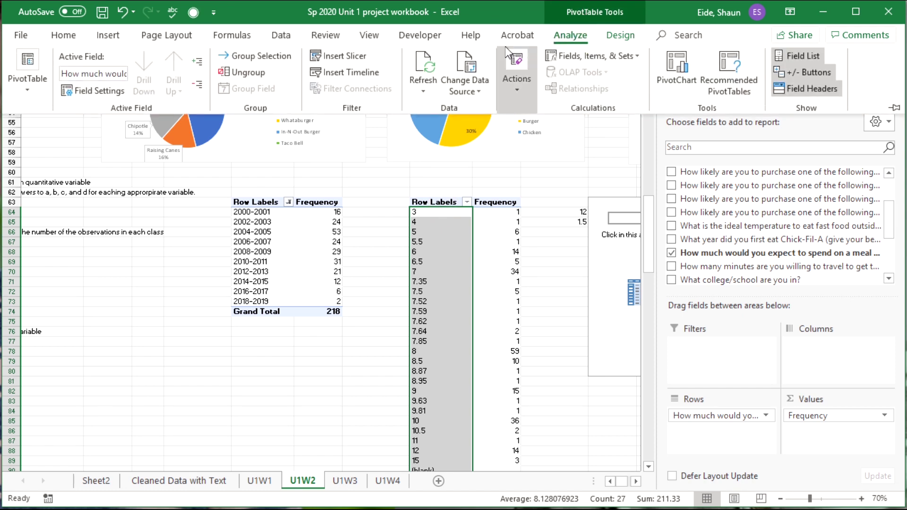
left_click(268, 58)
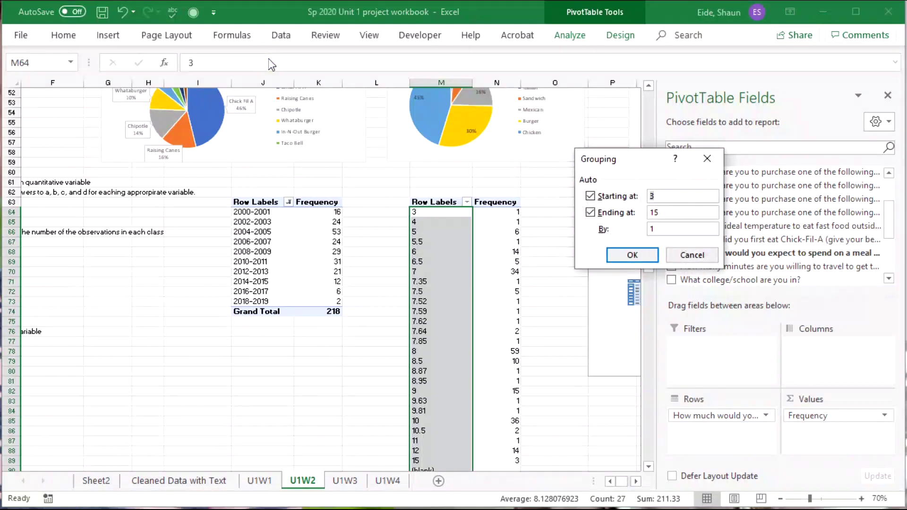
type(".5")
key("Return")
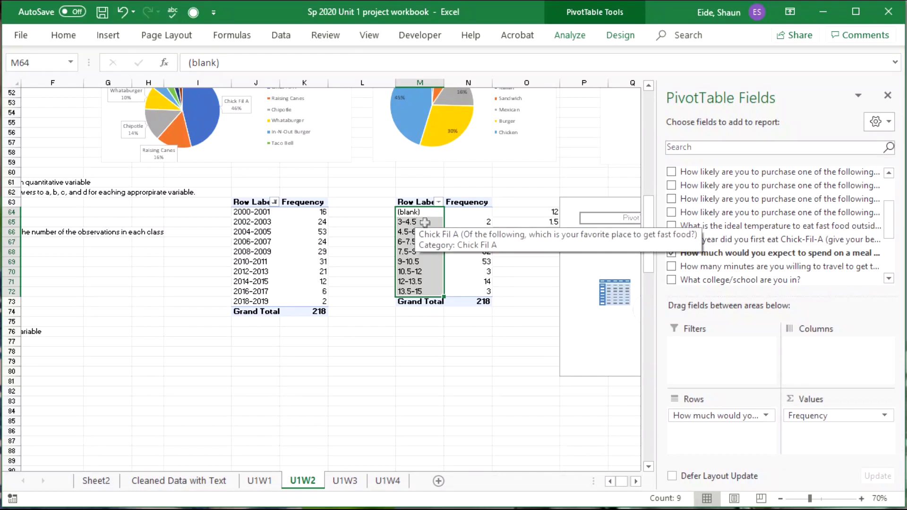
left_click(420, 371)
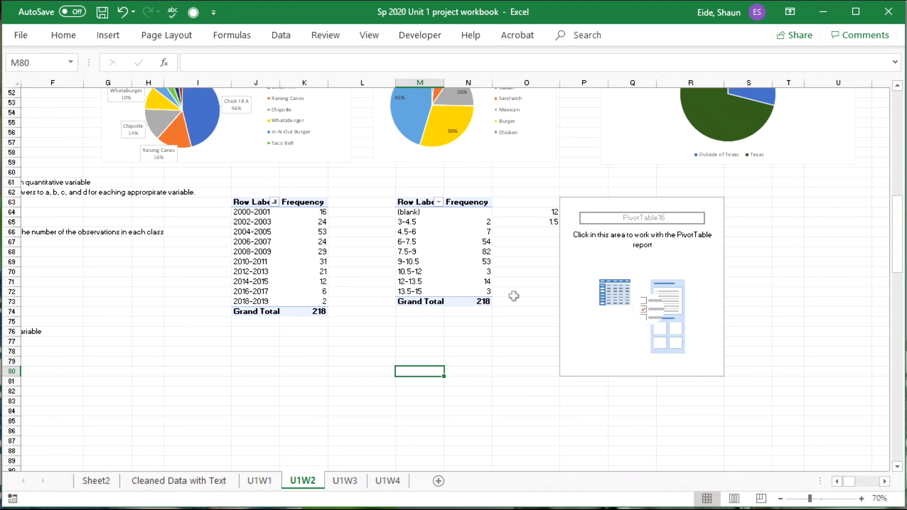
left_click(478, 282)
left_click(437, 242)
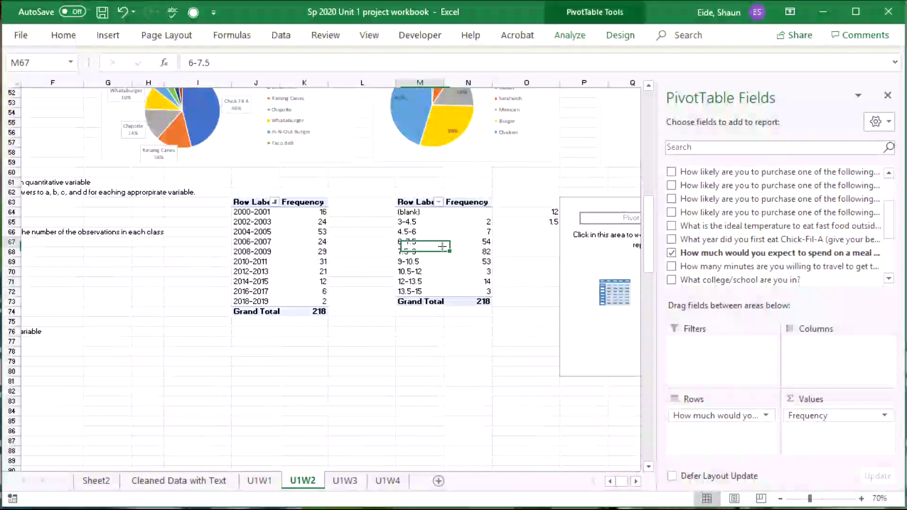
Regroup the meal spending row labels from 3 to 15 with a class width of 2.
left_click(417, 204)
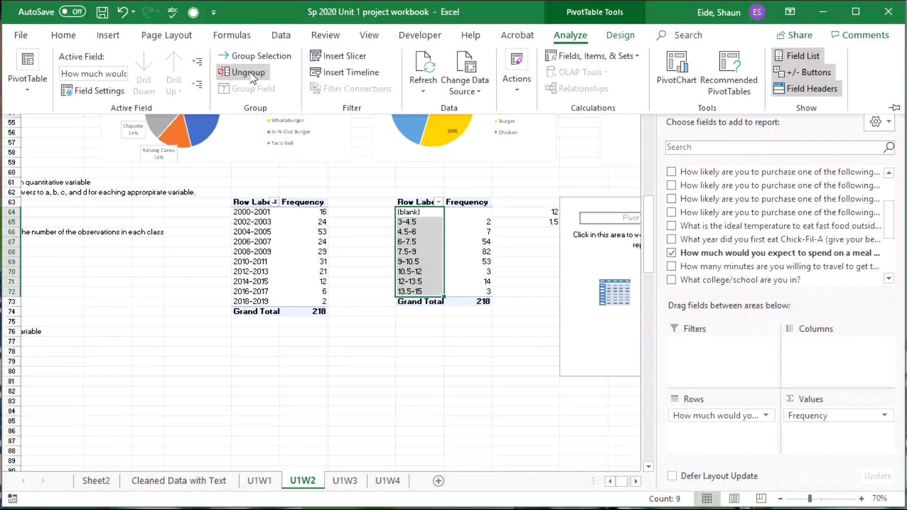
left_click(239, 57)
double_click(680, 229)
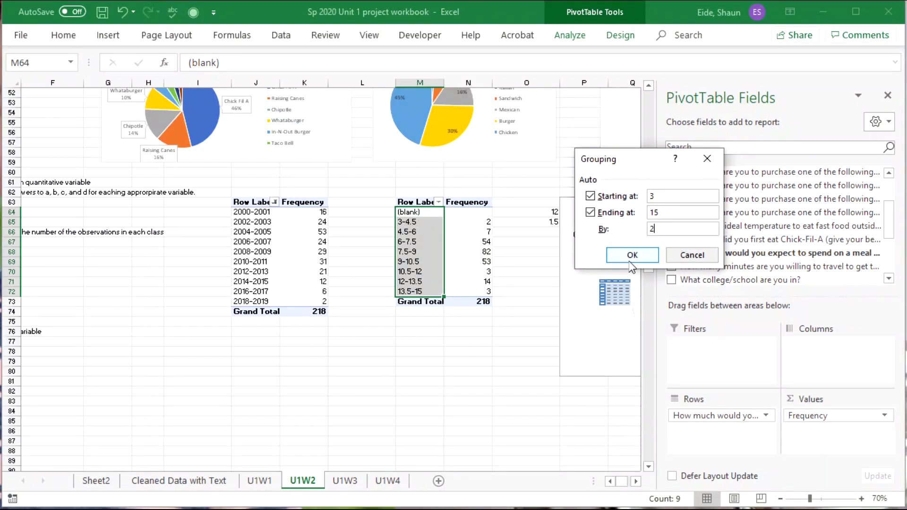
left_click(612, 255)
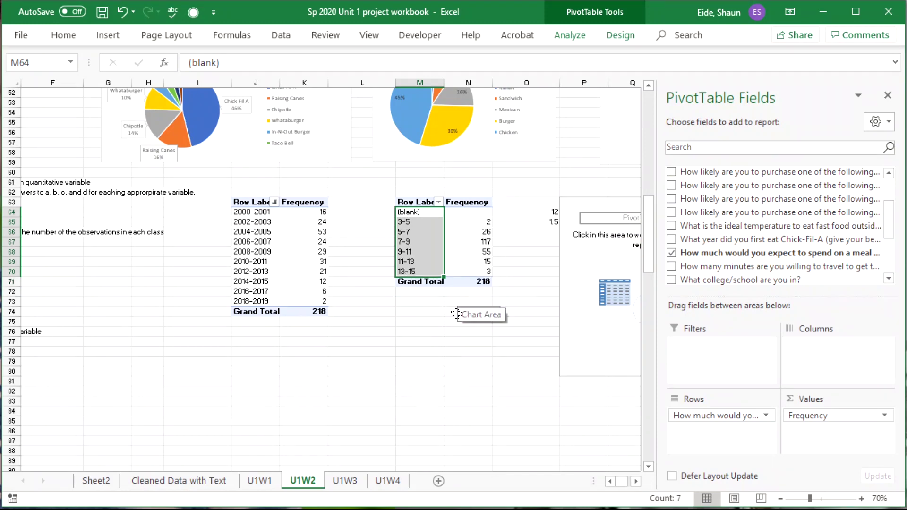
left_click(425, 311)
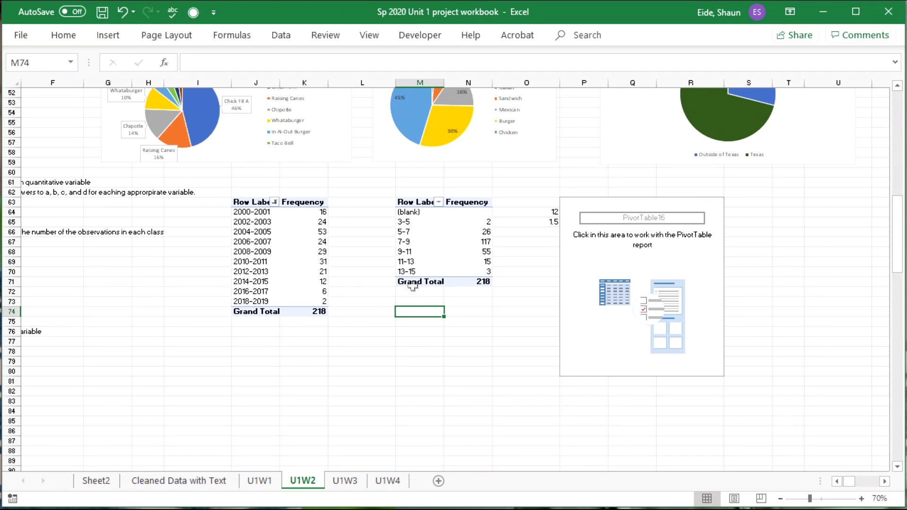
left_click(505, 252)
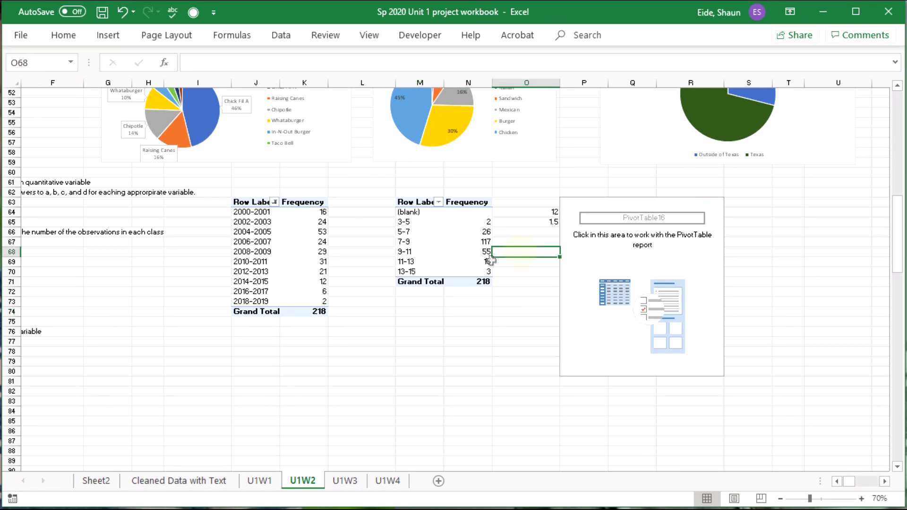
Filter the (blank) item out of the meal spending frequency table.
left_click(430, 215)
right_click(429, 214)
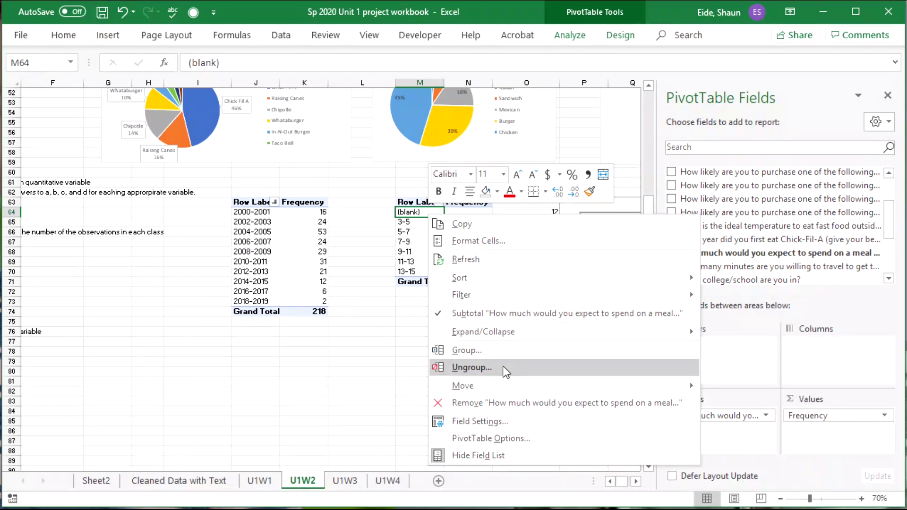
mouse_move(497, 296)
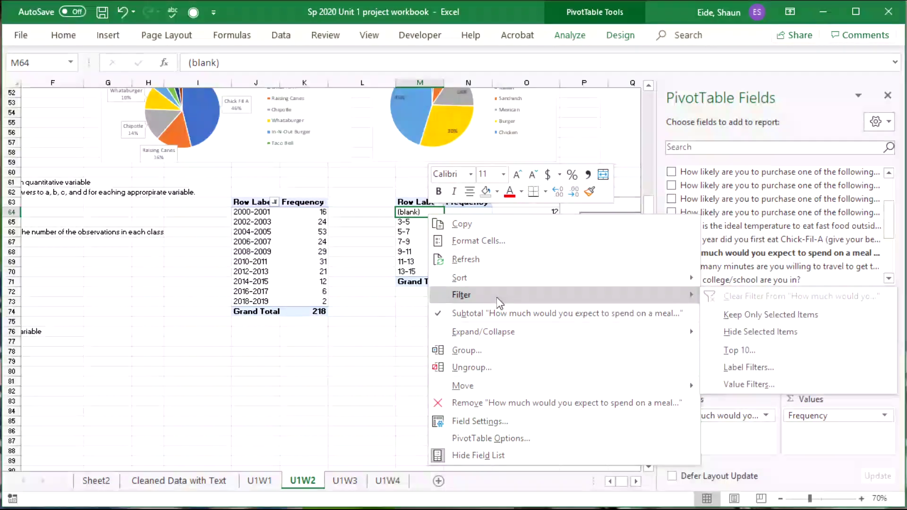
left_click(760, 332)
Add the field for minutes willing to travel to both the values and the rows of the empty PivotTable at P63.
left_click(603, 287)
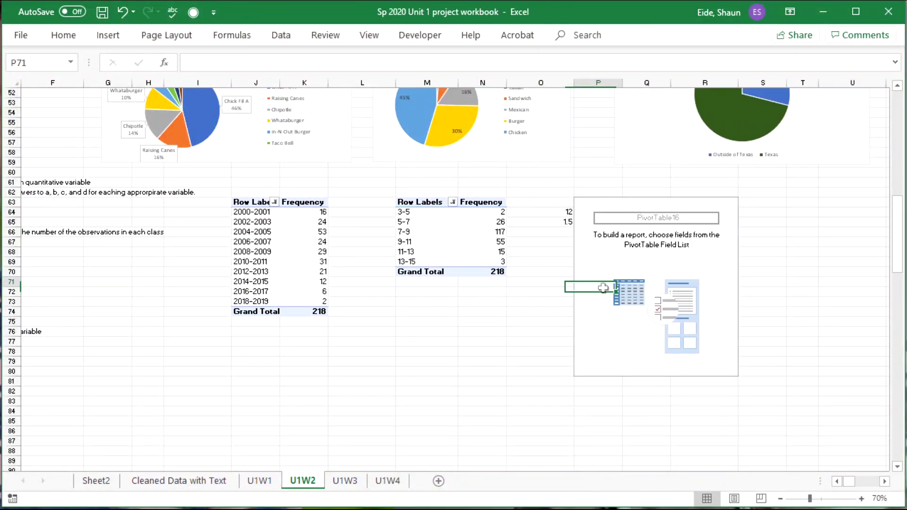
left_click(604, 287)
mouse_move(255, 355)
left_mouse_down()
mouse_move(19, 330)
mouse_move(19, 312)
mouse_move(239, 356)
mouse_move(642, 356)
mouse_move(250, 340)
left_mouse_up()
left_click(425, 253)
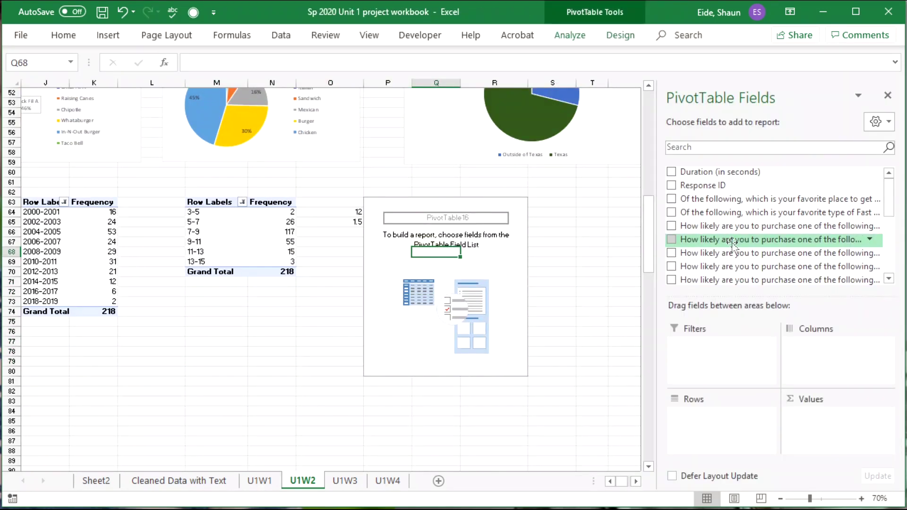
scroll(724, 245, "down", 5)
scroll(722, 255, "up", 2)
scroll(723, 257, "down", 3)
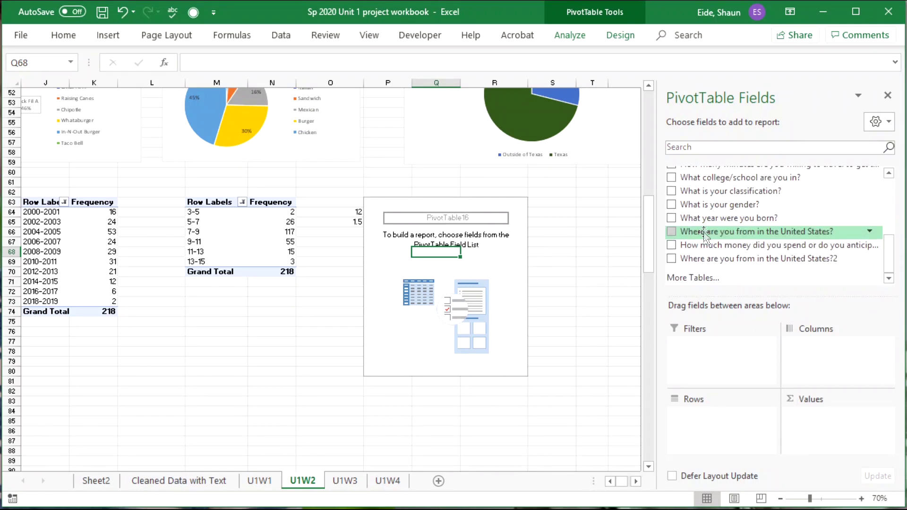
scroll(674, 242, "up", 2)
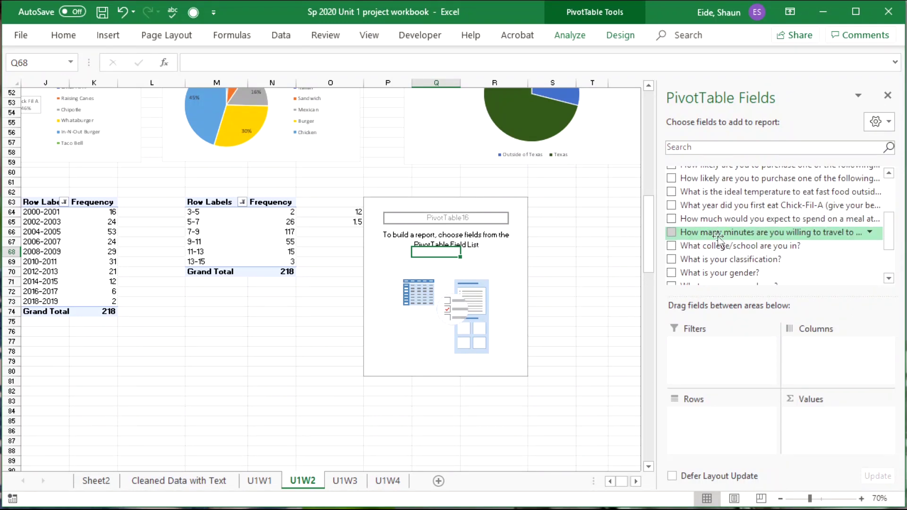
left_click(676, 234)
left_click_drag(730, 234, 730, 427)
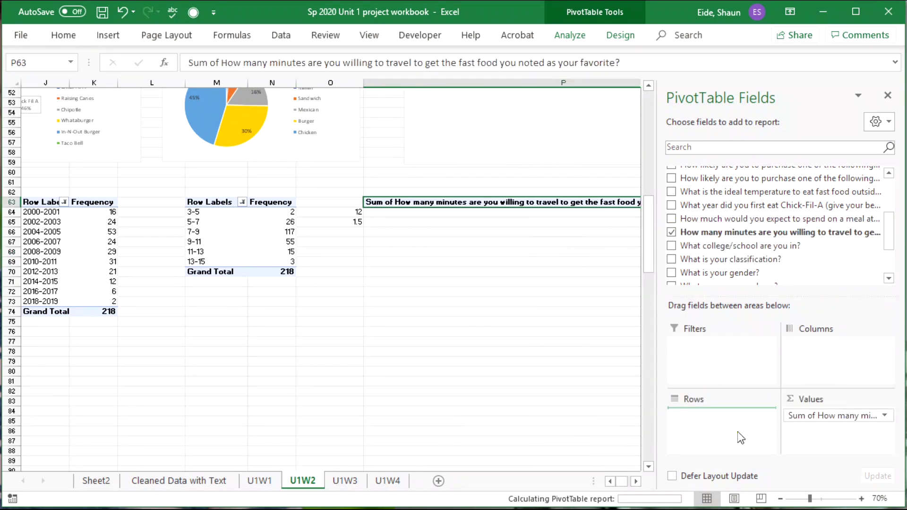
Summarize the travel minutes values by Count.
left_click(803, 415)
left_click(831, 507)
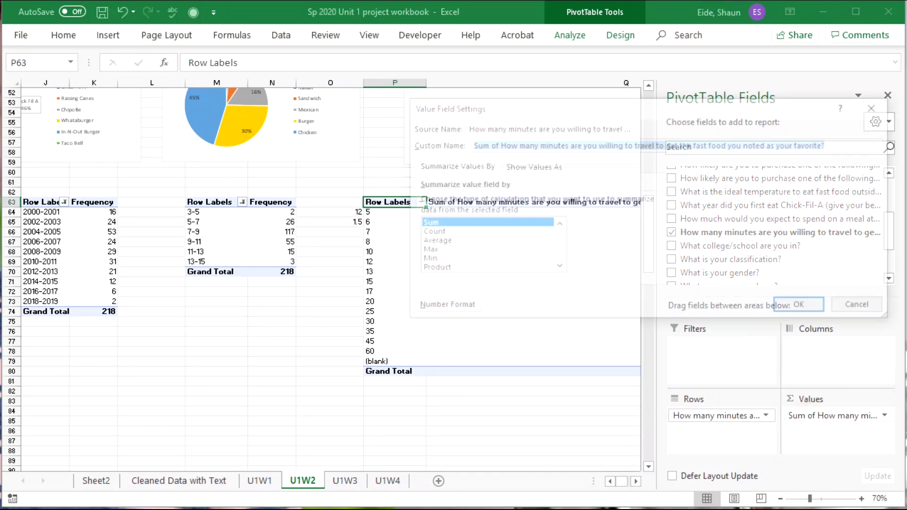
left_click(428, 232)
left_click(798, 312)
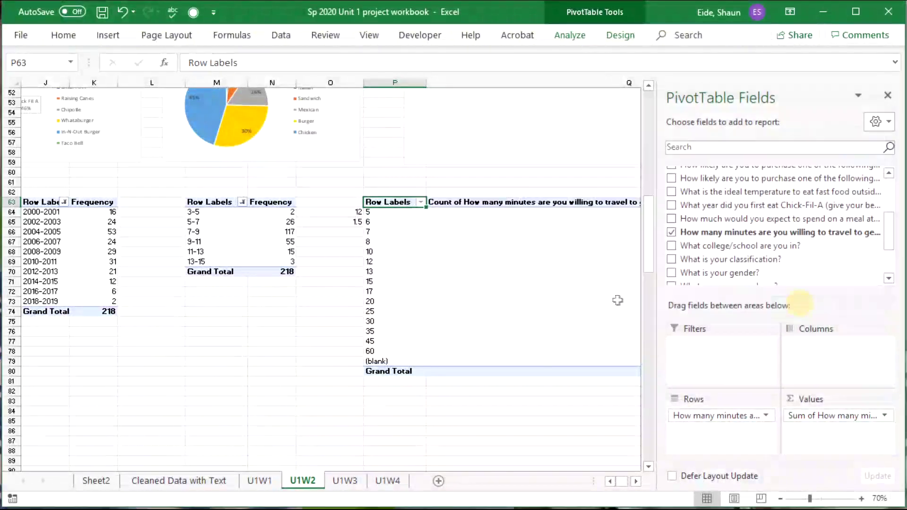
Check the highest and lowest travel minutes and calculate the class width in O74 with =(60-5)/8.
left_click(345, 223)
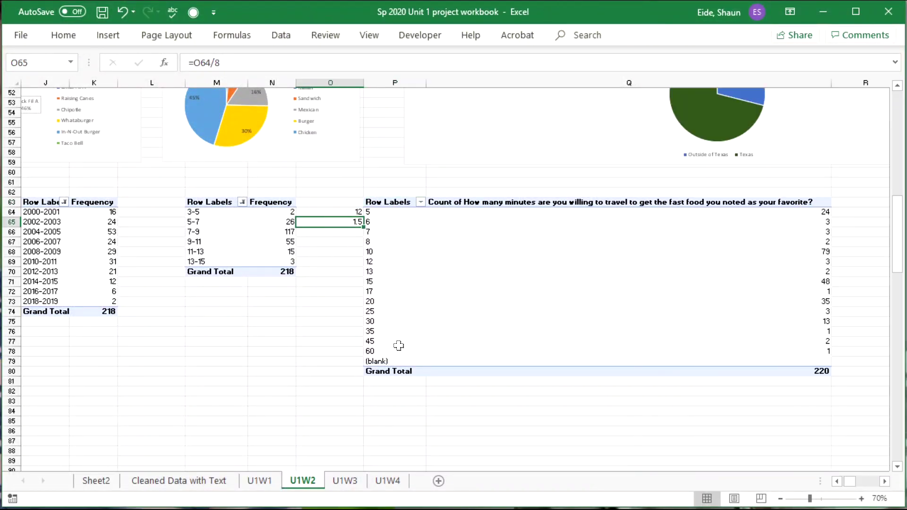
left_click(384, 352)
left_click(383, 213)
left_click(307, 310)
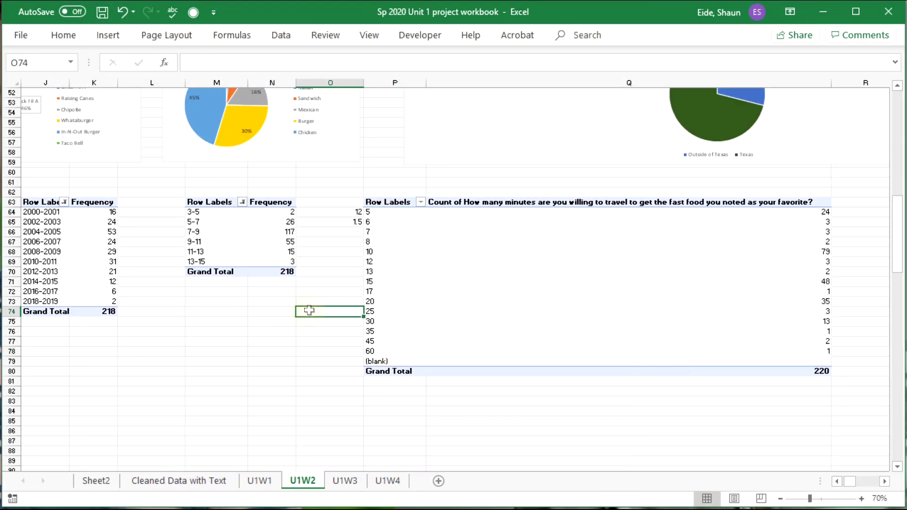
type("=60-5)")
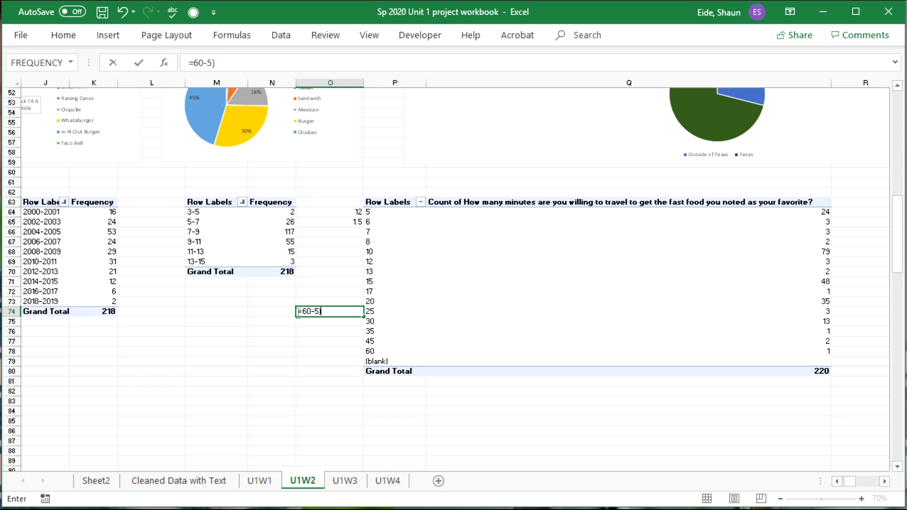
left_click(299, 313)
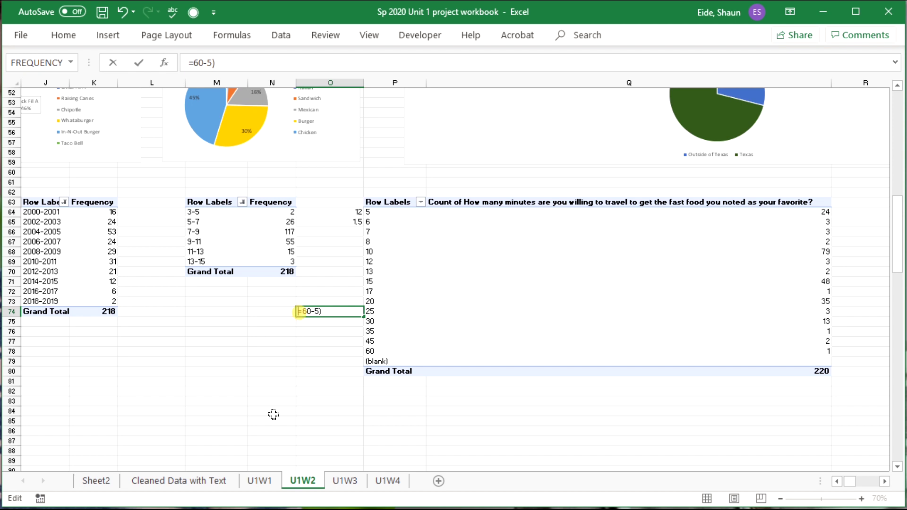
type("(")
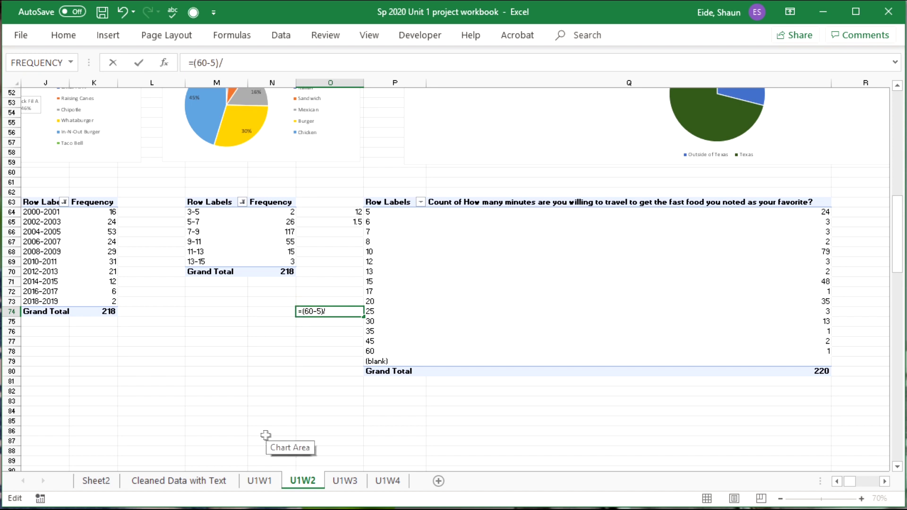
type("/8")
key("Return")
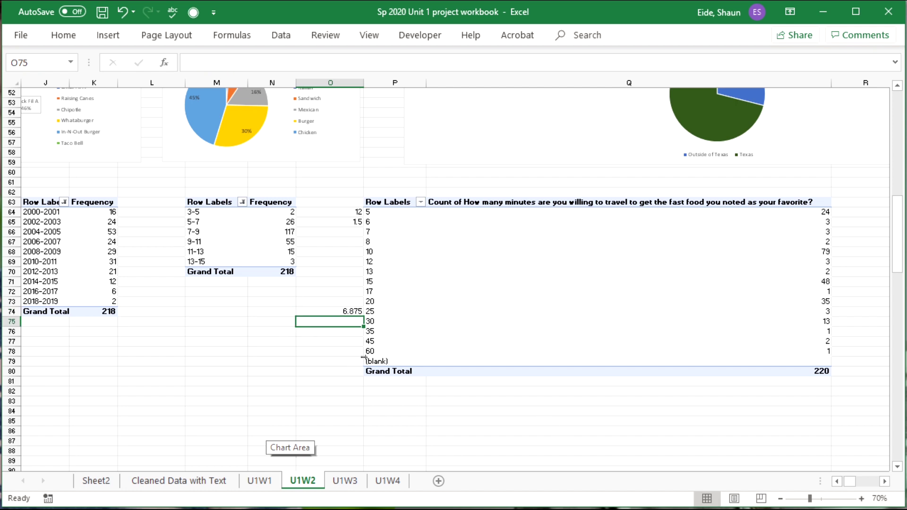
Group the travel minutes row labels from 5 to 60 by 7.
left_click(428, 342)
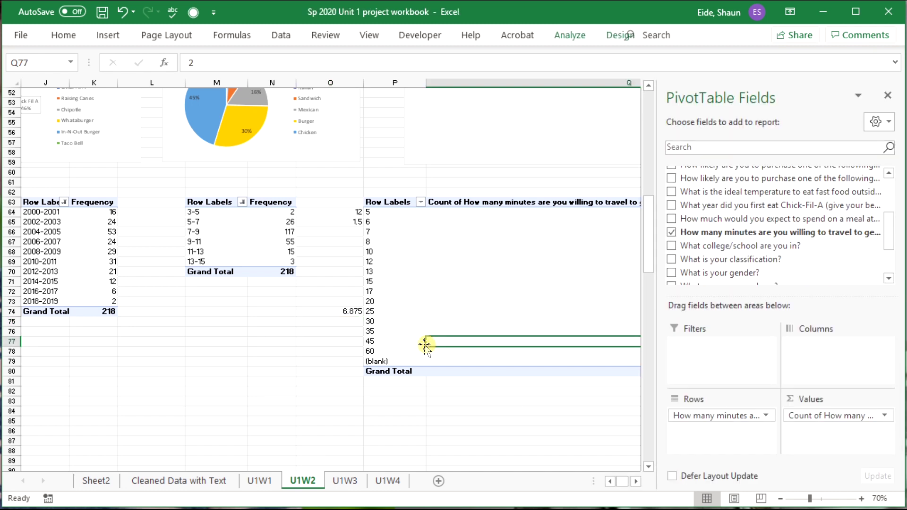
left_click(391, 206)
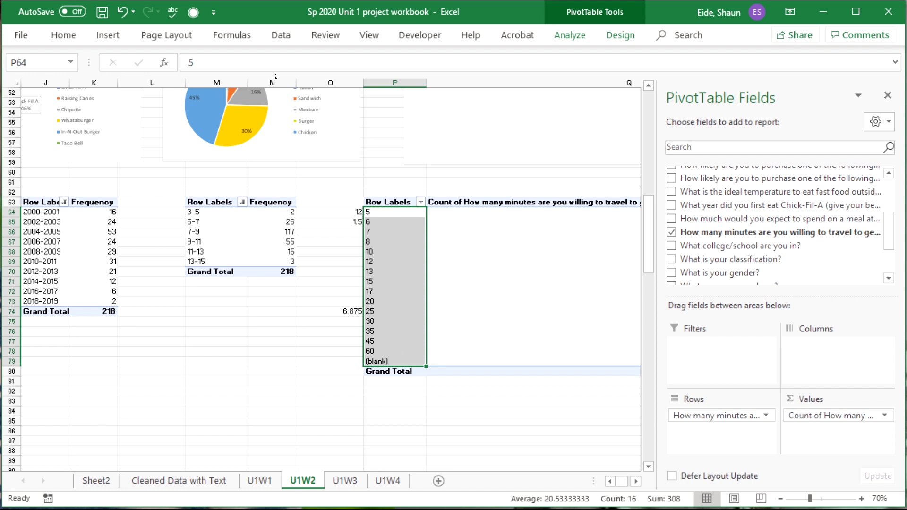
left_click(586, 36)
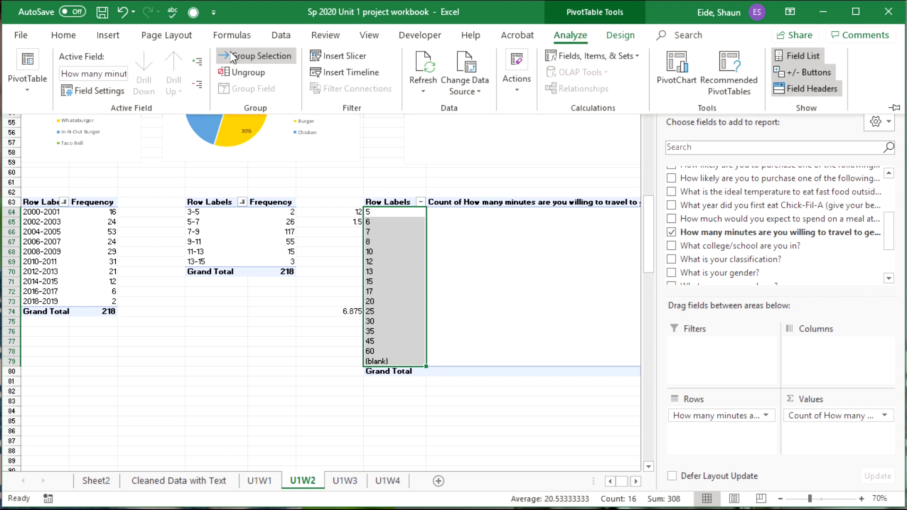
left_click(255, 56)
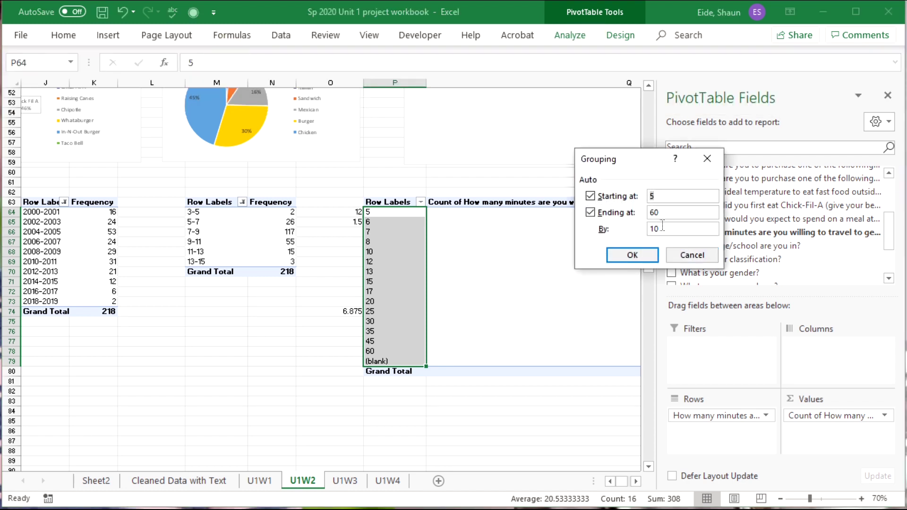
type("7")
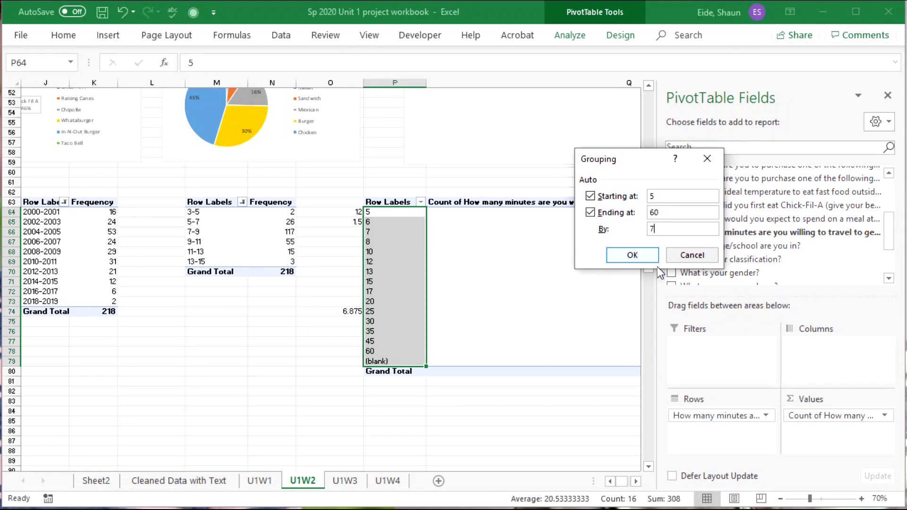
left_click(632, 255)
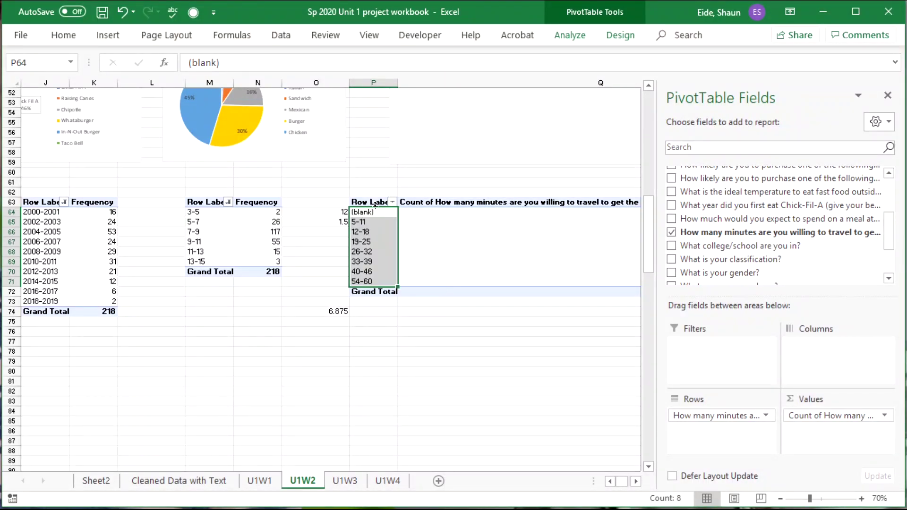
Regroup the travel minutes row labels from 5 to 60 with a class width of 5.
left_click(572, 35)
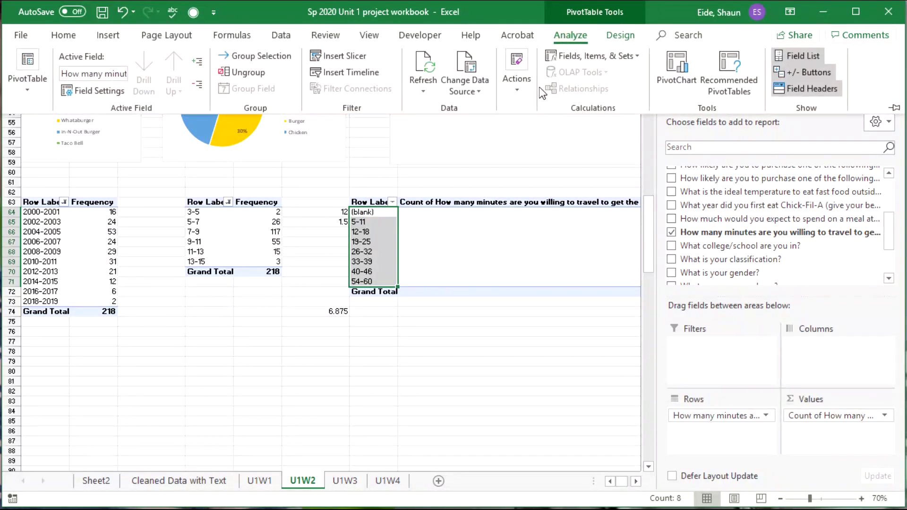
left_click(236, 55)
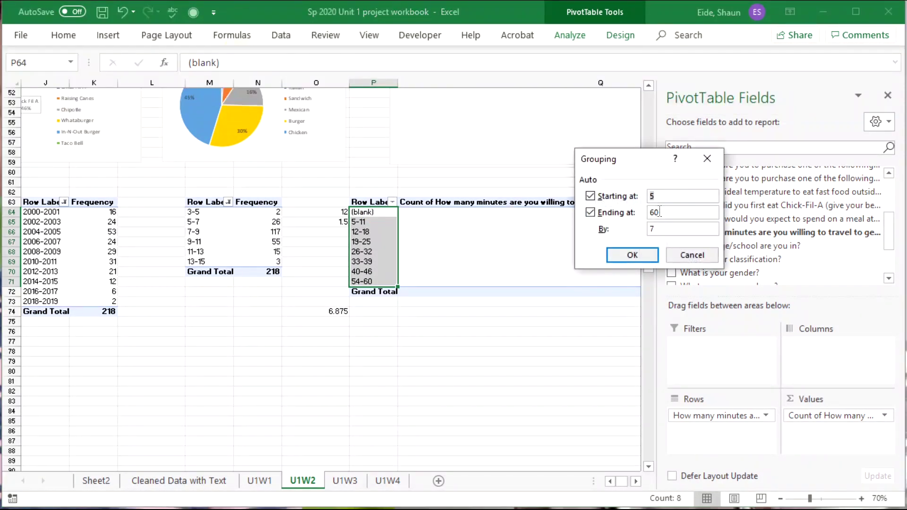
left_click(626, 259)
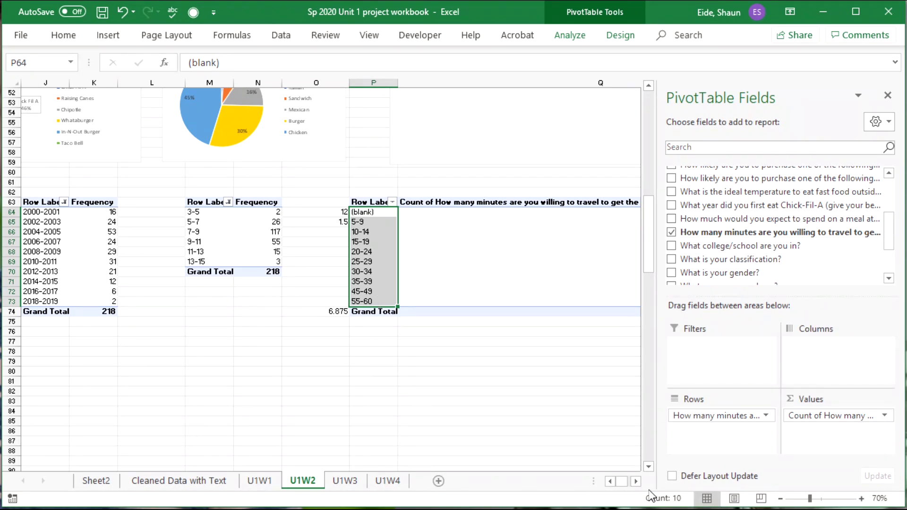
Rename the travel minutes PivotTable's count column to Frequency.
left_click(637, 482)
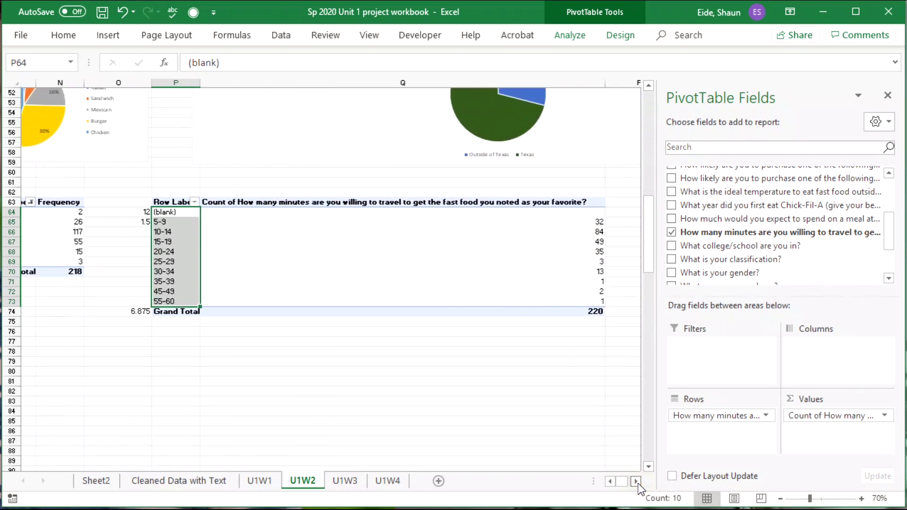
double_click(251, 201)
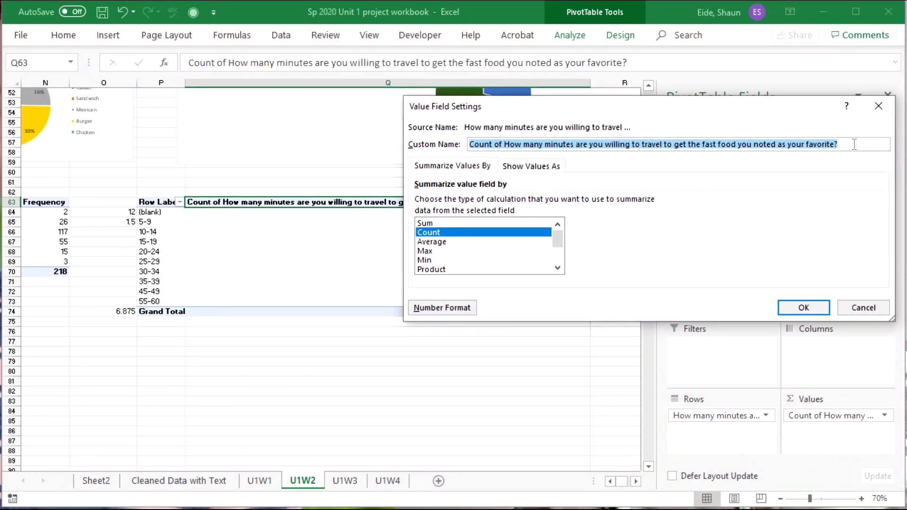
type("Frequency")
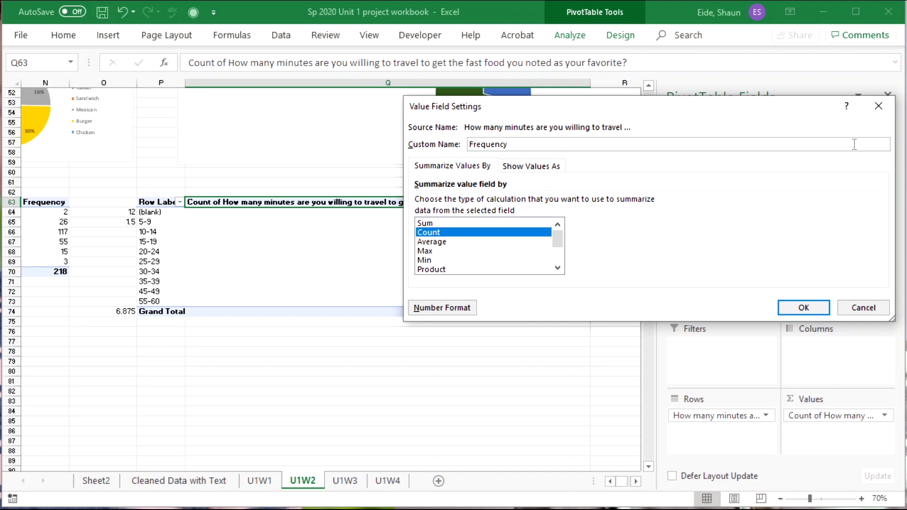
key("Return")
mouse_move(179, 355)
left_mouse_down()
mouse_move(44, 360)
mouse_move(189, 360)
left_mouse_up()
left_click(177, 291)
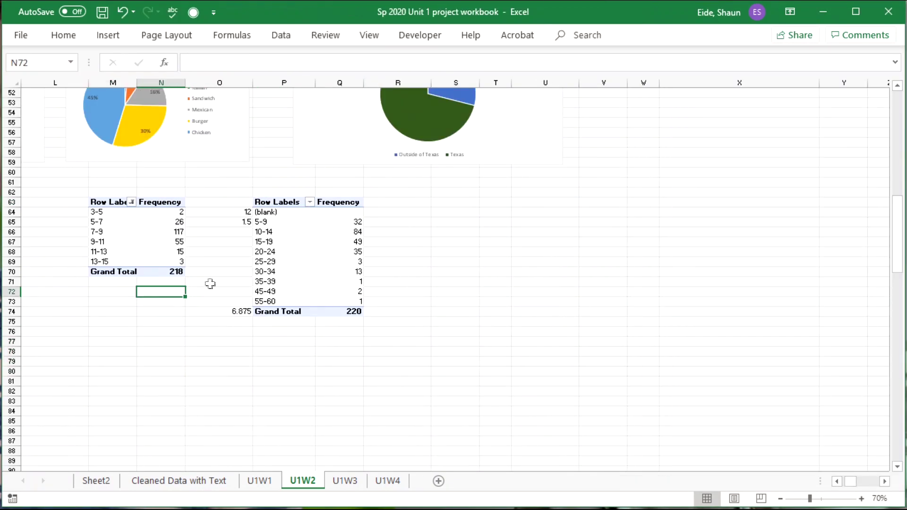
Hide the (blank) row label in the travel minutes PivotTable.
left_click(247, 240)
left_click(263, 213)
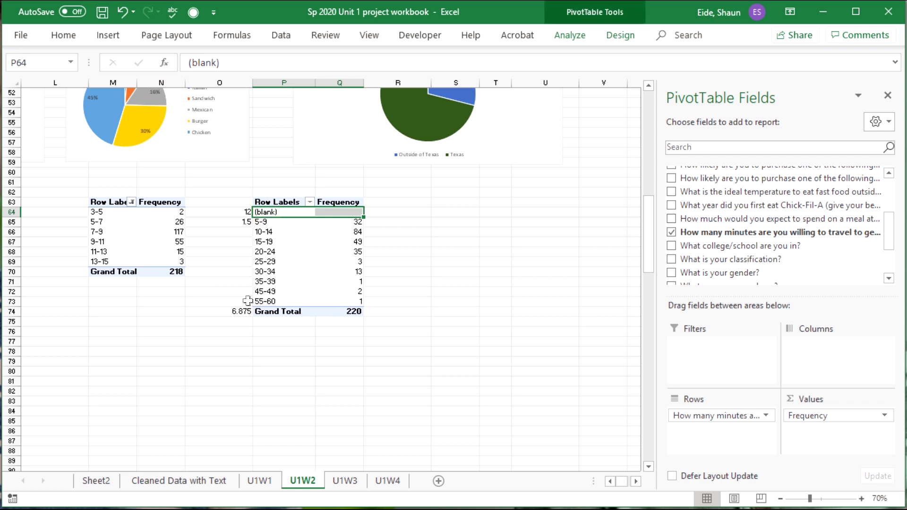
left_click_drag(378, 297, 390, 222)
left_click(287, 212)
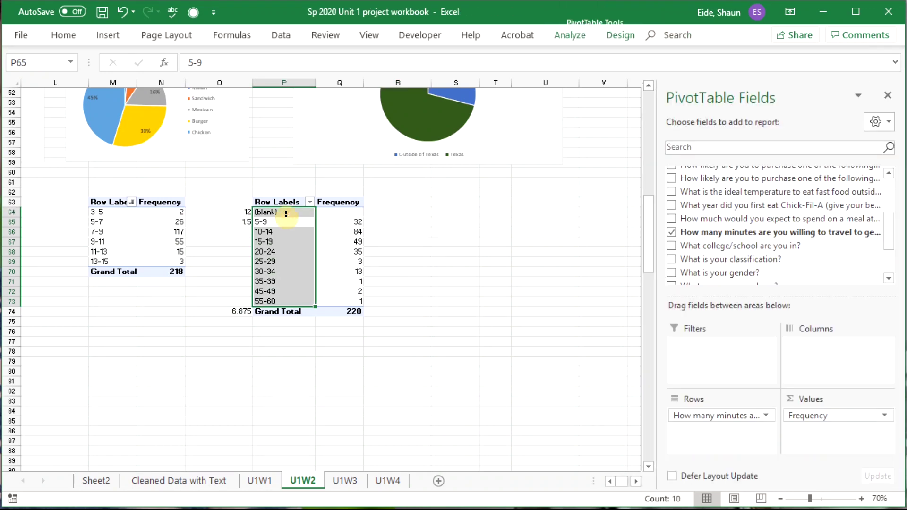
left_click(287, 212)
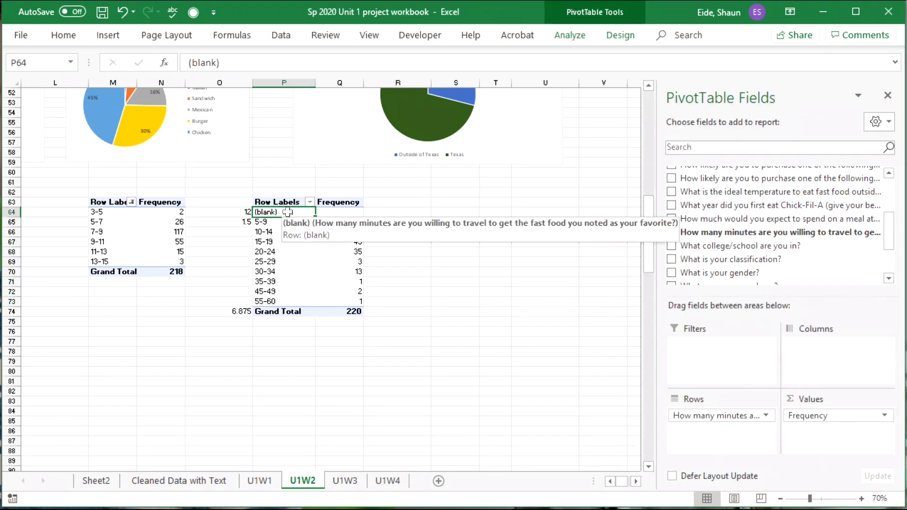
right_click(287, 213)
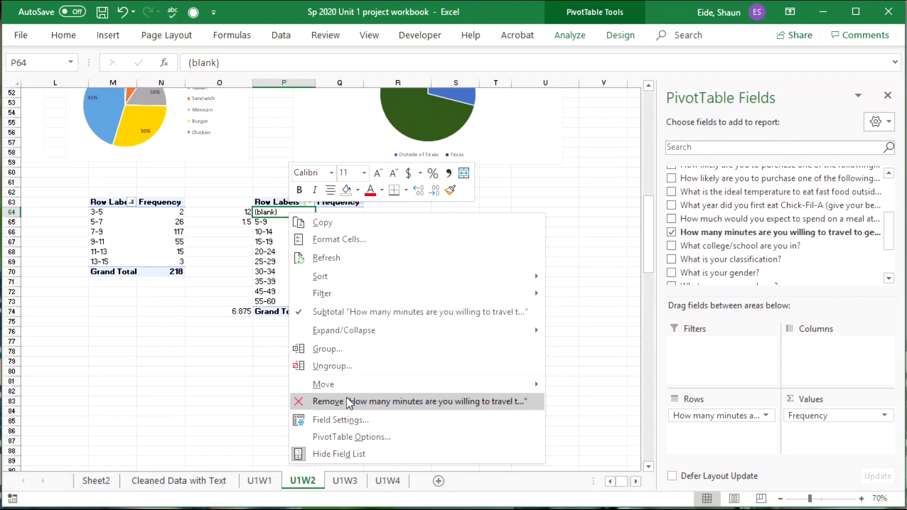
mouse_move(392, 292)
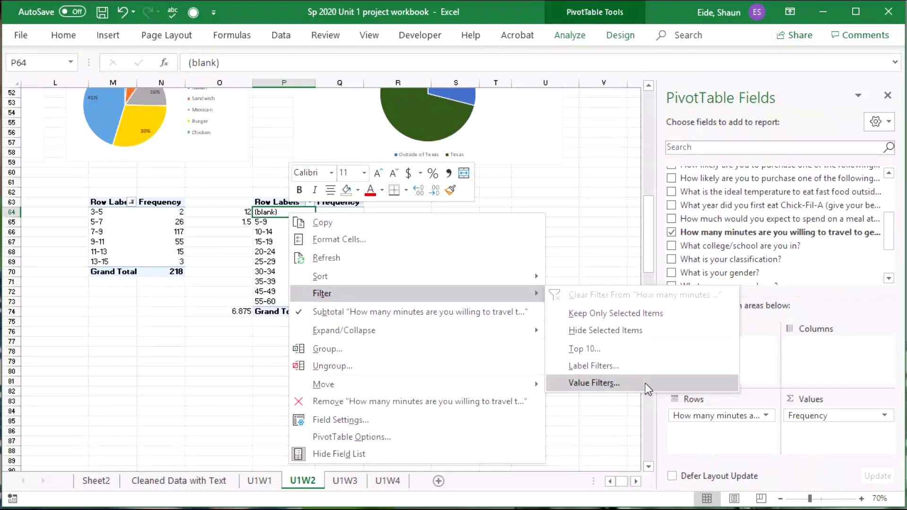
left_click(628, 330)
left_click_drag(156, 322, 359, 385)
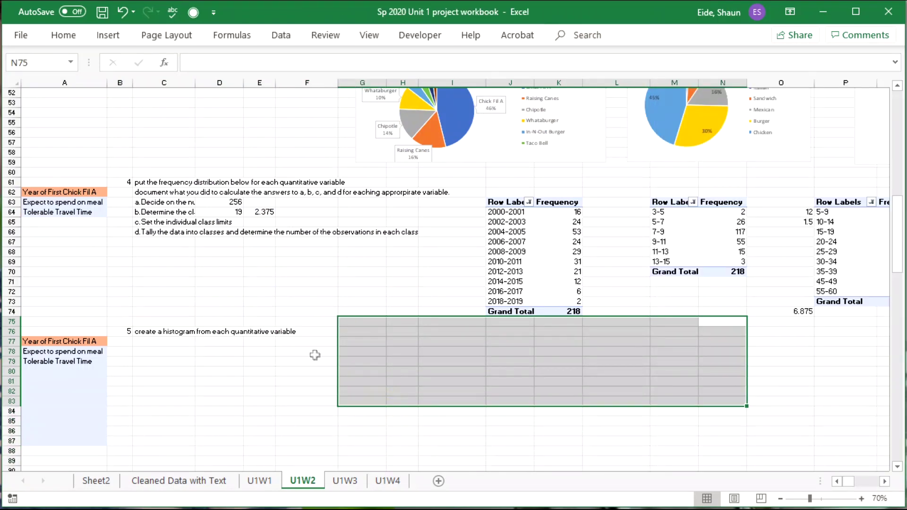
left_click(316, 355)
scroll(315, 355, "down", 2)
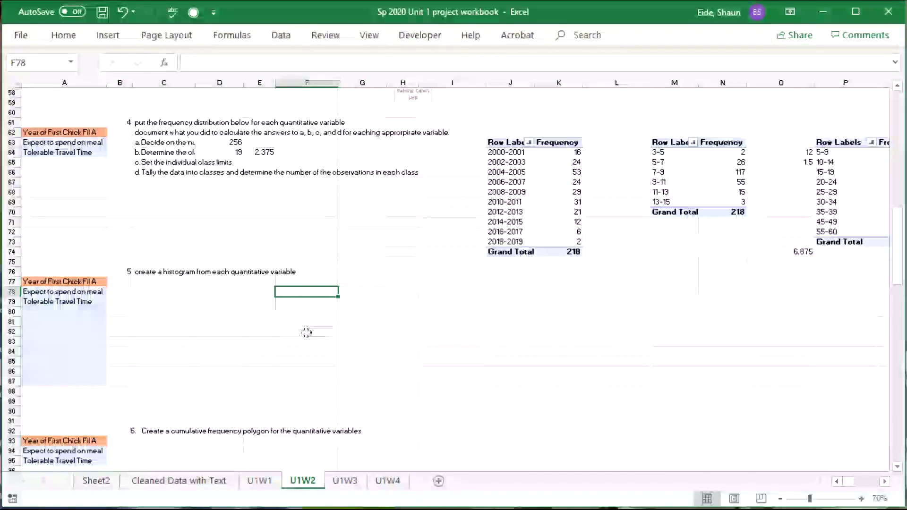
left_click(355, 340)
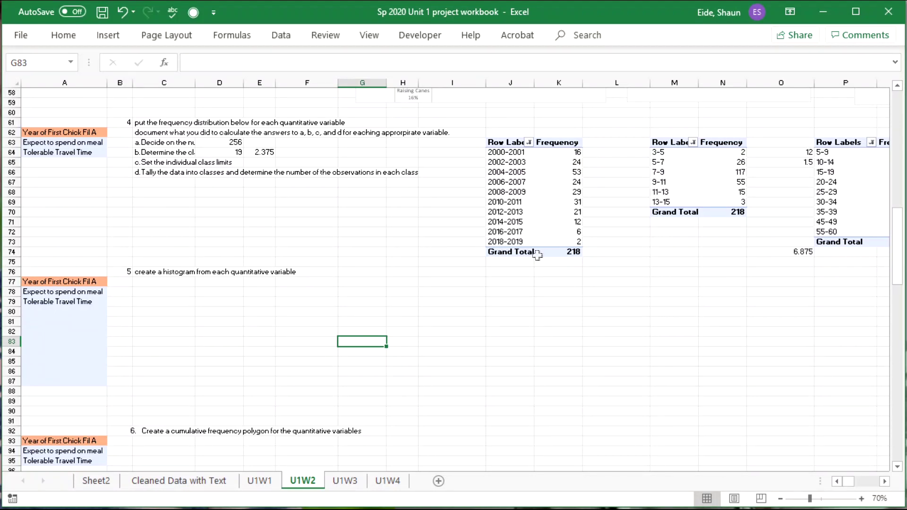
left_click(554, 152)
left_click(553, 162)
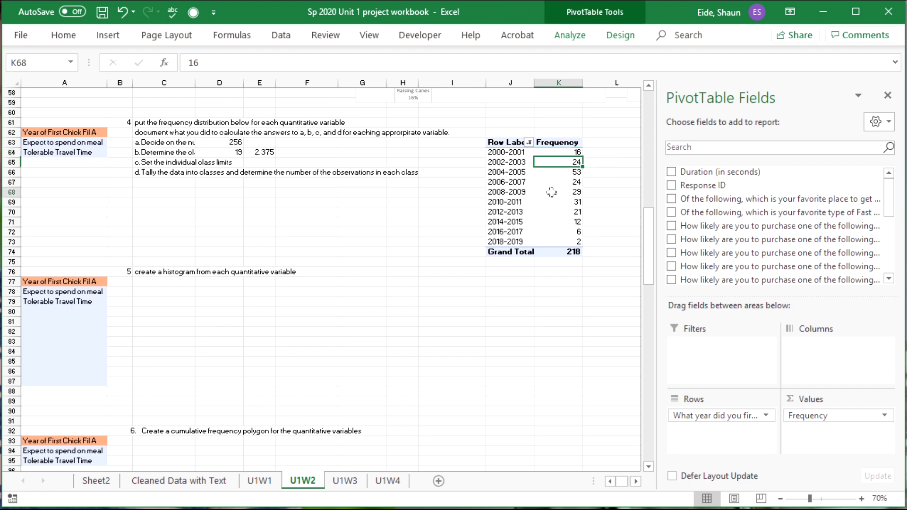
left_click(551, 192)
left_click(574, 33)
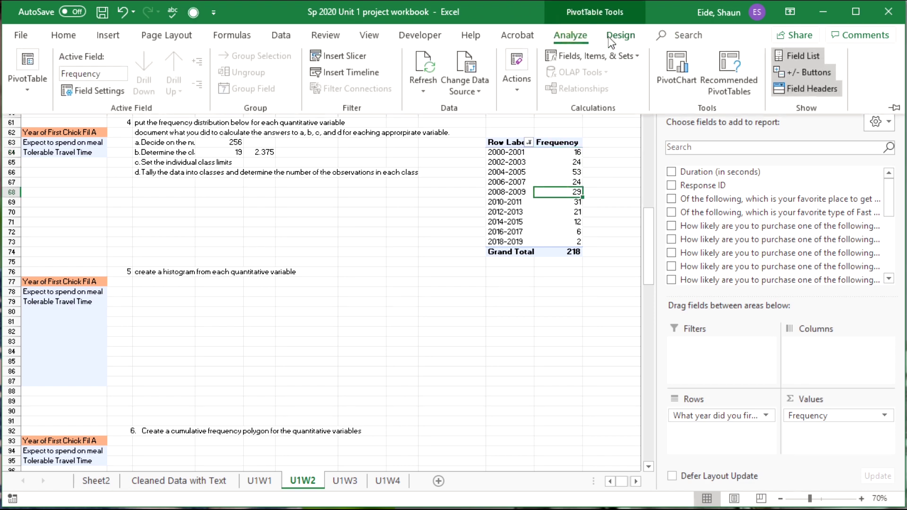
left_click(609, 36)
left_click(573, 36)
left_click(666, 67)
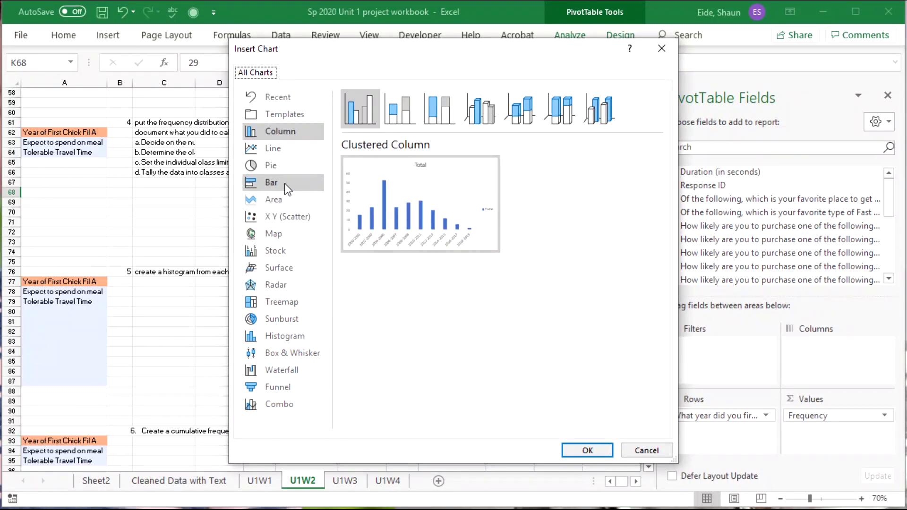
left_click(285, 336)
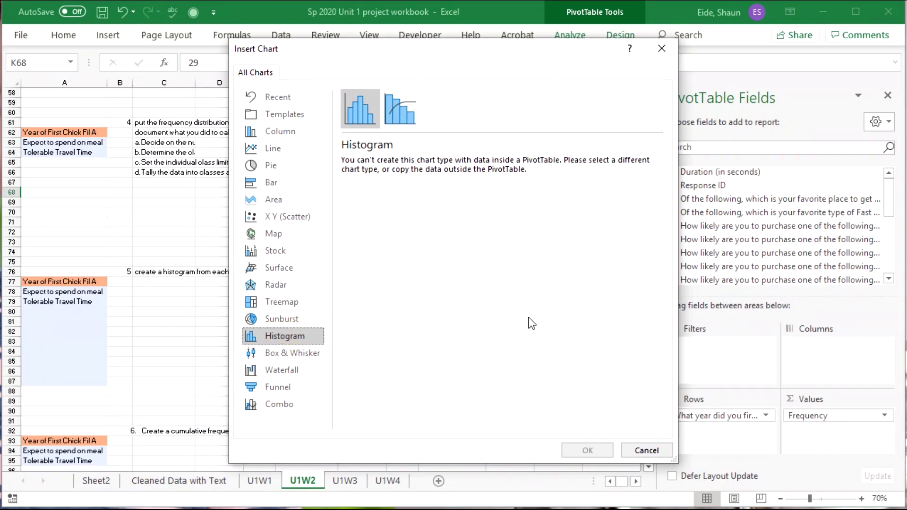
left_click(634, 449)
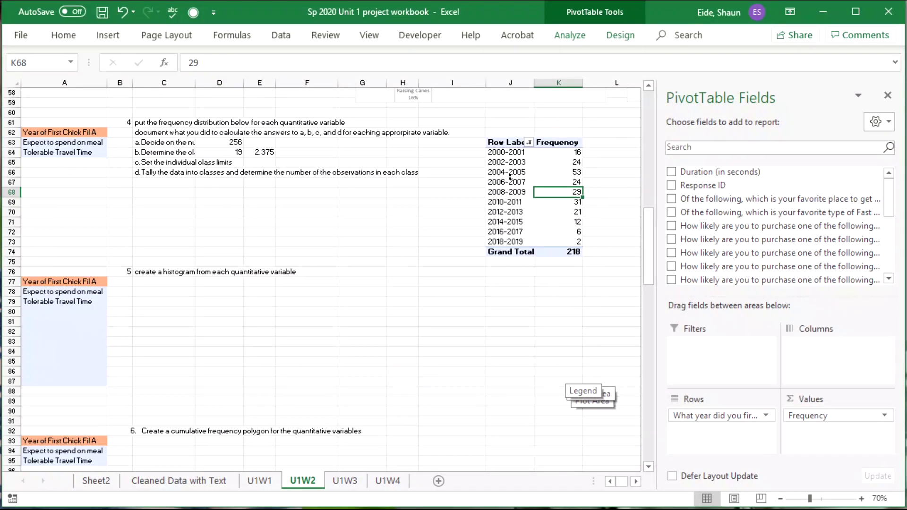
Insert a Clustered Column PivotChart from the first Chick-Fil-A year frequency table and place it beneath the question 5 histogram prompt.
right_click(544, 194)
left_click(519, 195)
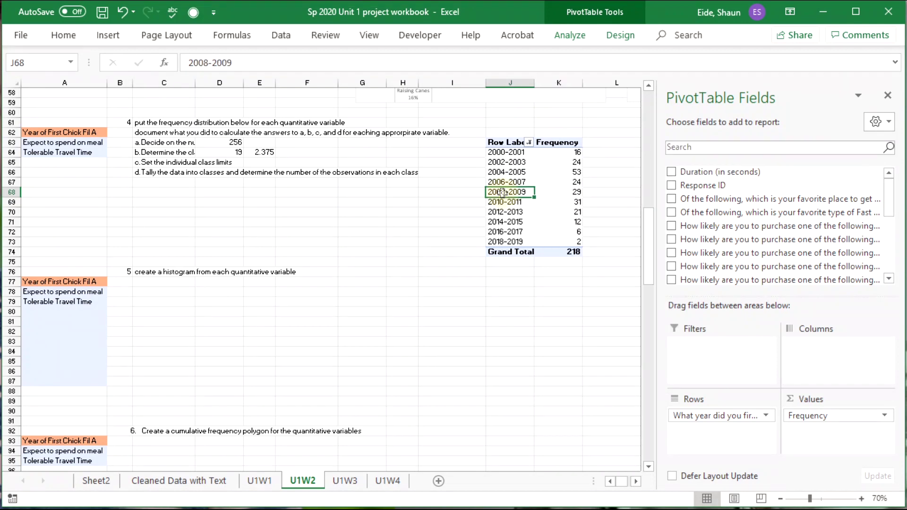
left_click(570, 194)
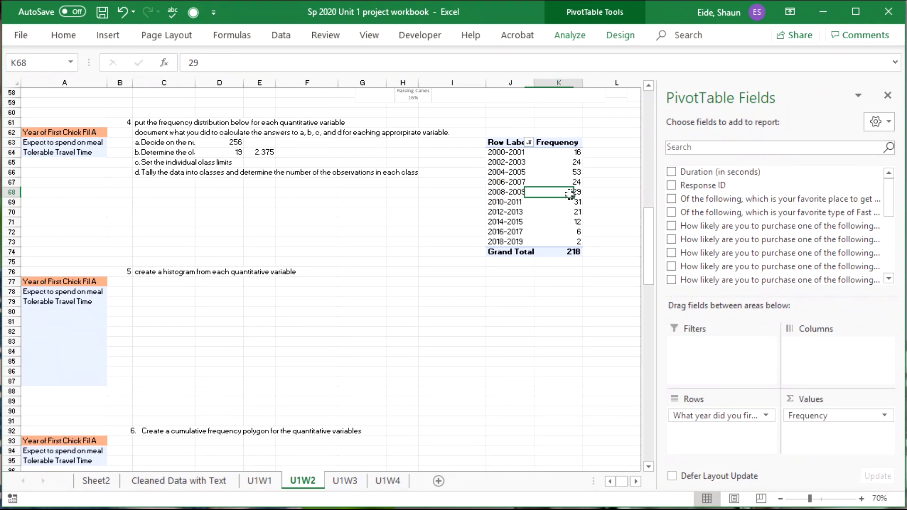
left_click(576, 34)
left_click(676, 69)
mouse_move(350, 239)
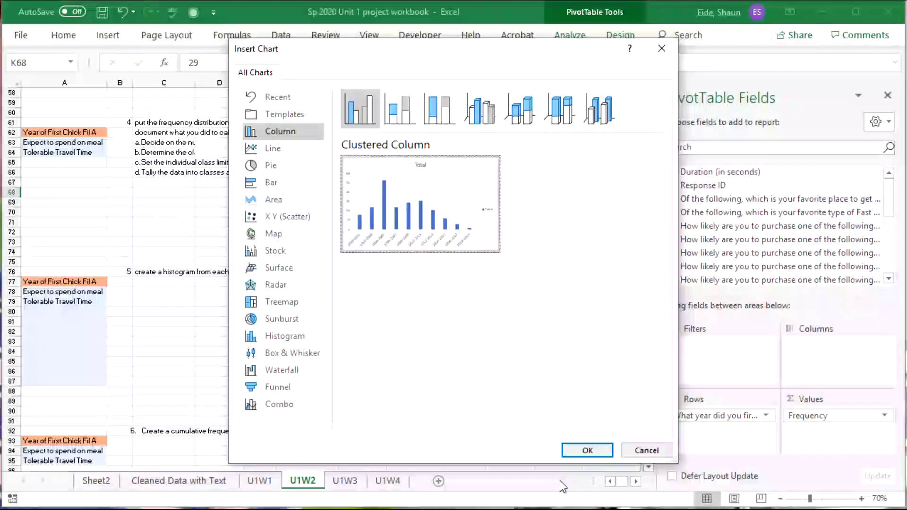
left_click(585, 451)
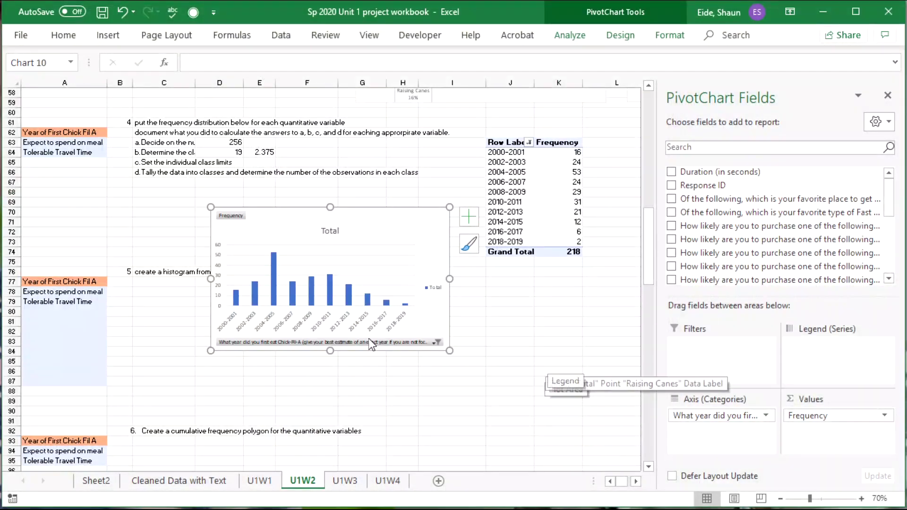
left_click_drag(277, 222, 183, 287)
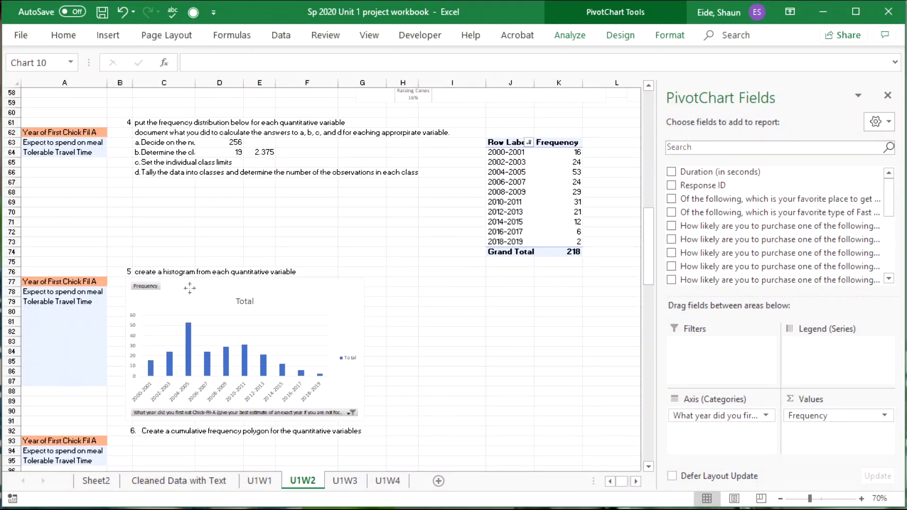
Close the PivotChart field list while working on the year chart.
left_click(189, 347)
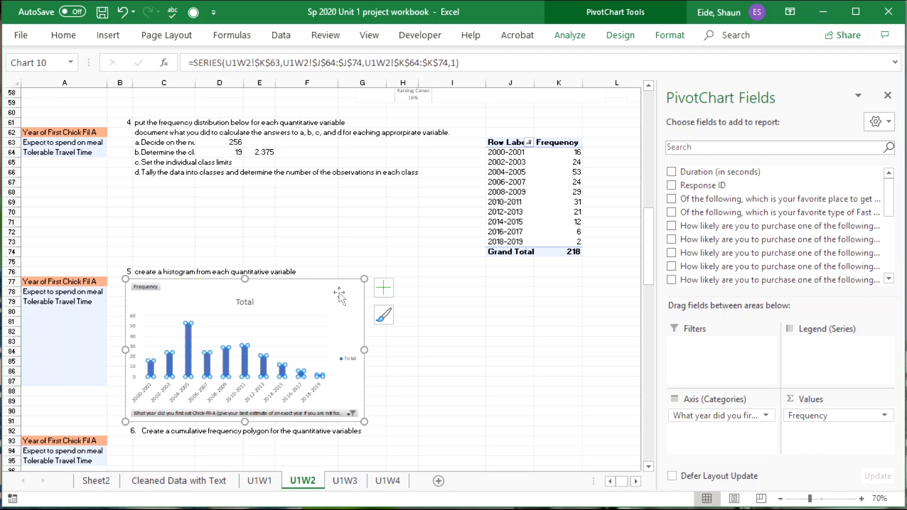
left_click(188, 355)
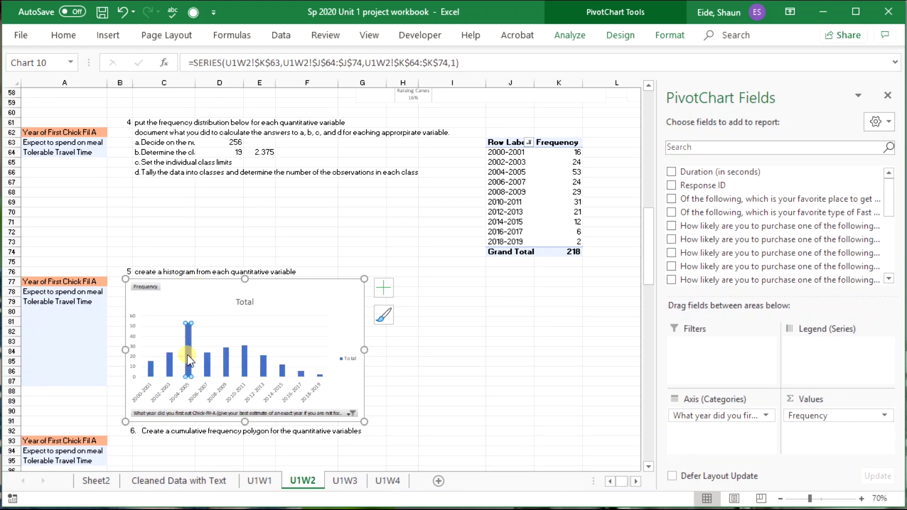
left_click(886, 94)
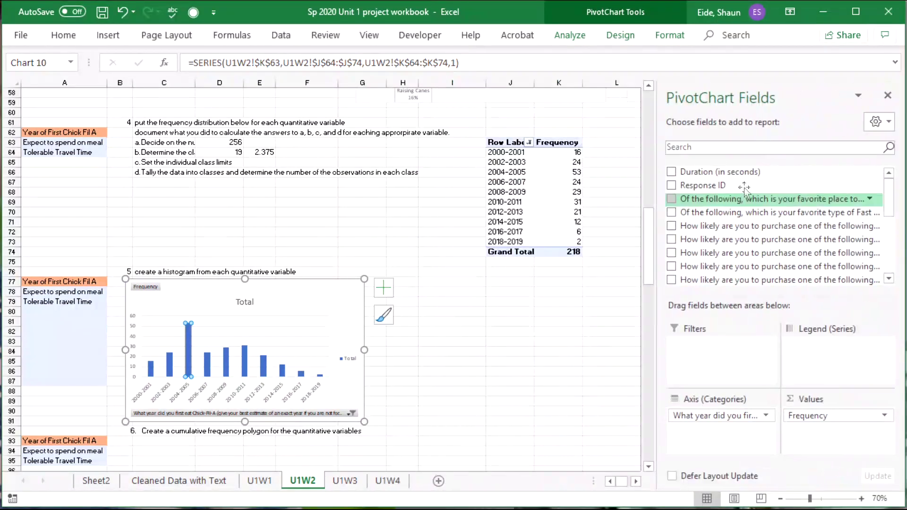
left_click(225, 359)
left_click(246, 296)
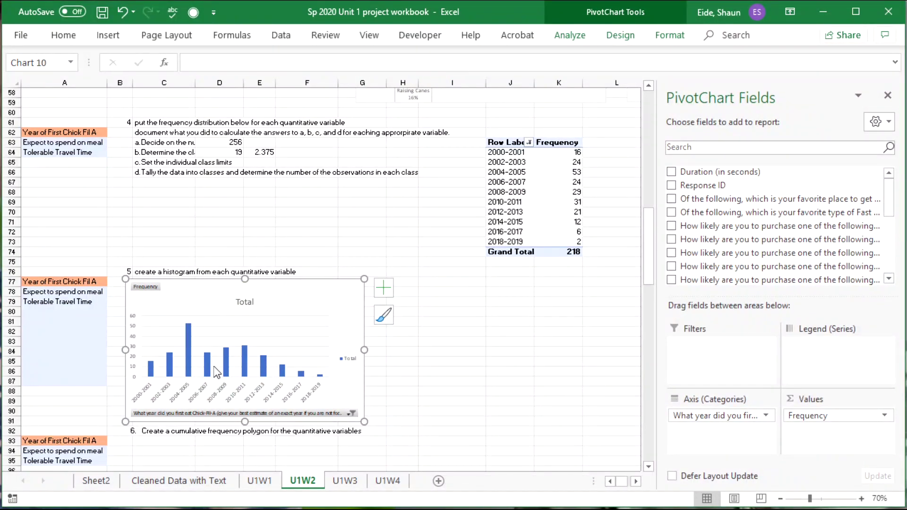
left_click(228, 366)
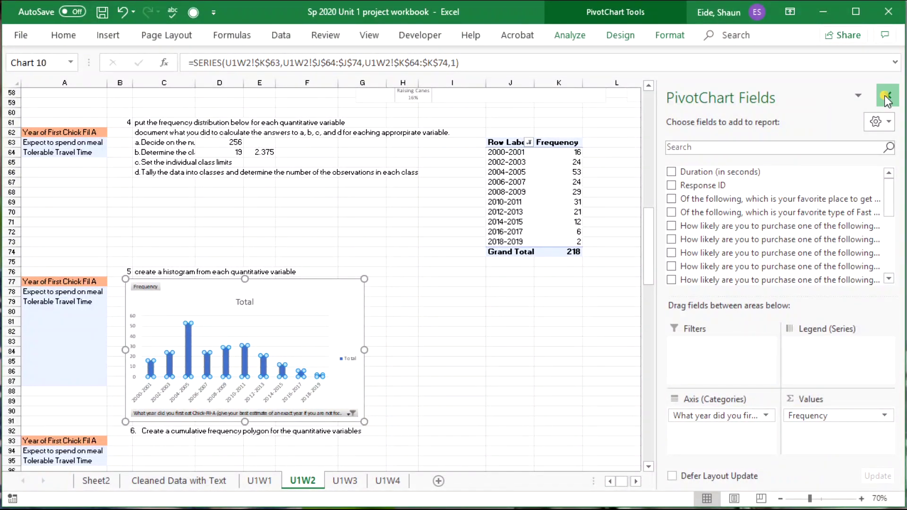
left_click(888, 95)
Set the gap width of the year chart's column series to 0% so the columns touch like a histogram.
left_click(251, 365)
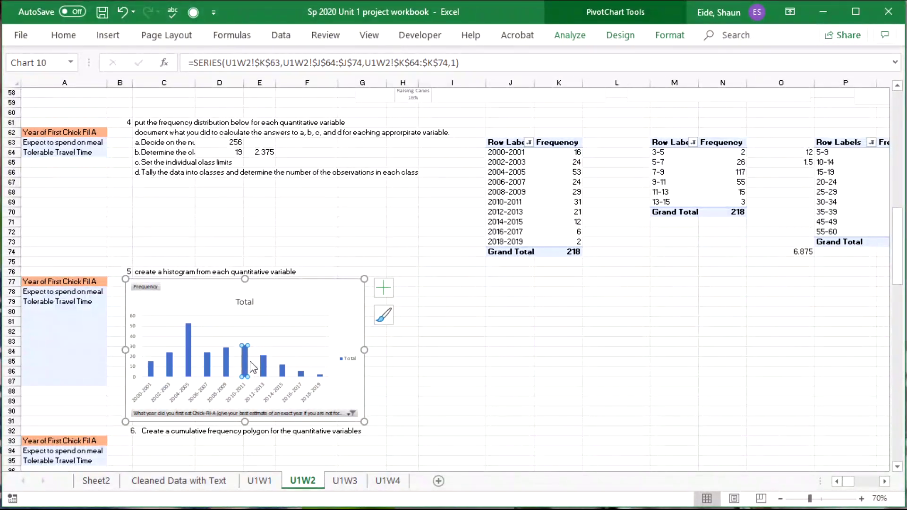
left_click(262, 366)
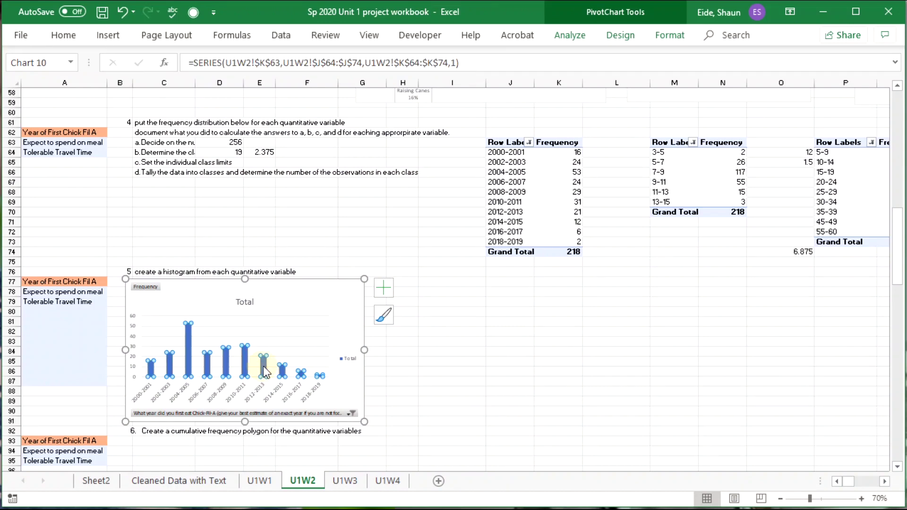
left_click(670, 35)
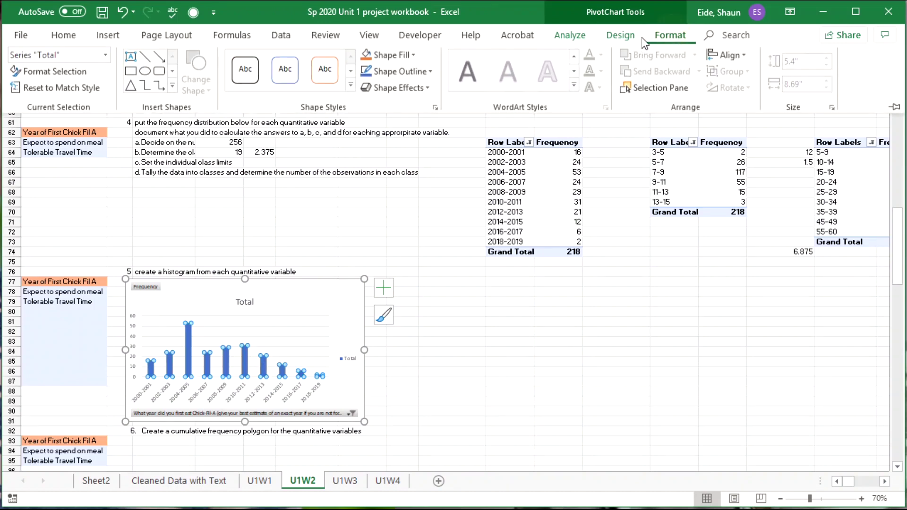
left_click(629, 35)
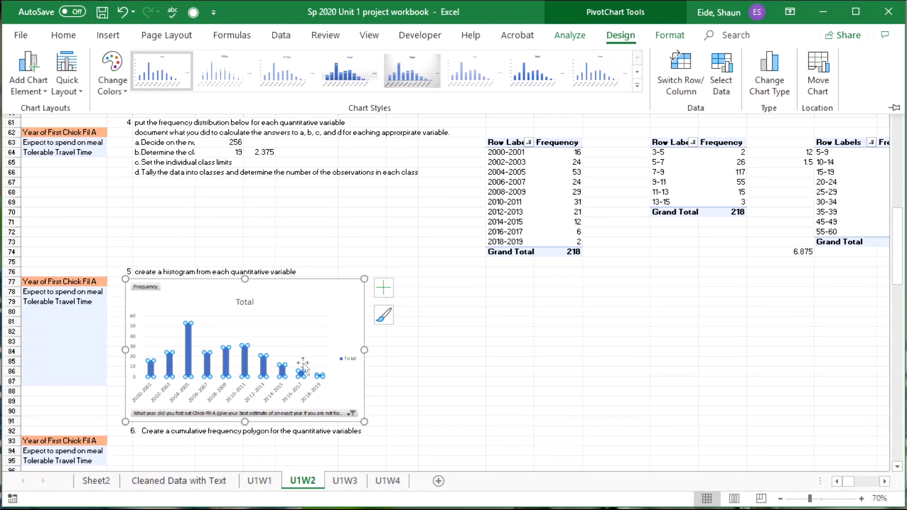
left_click(280, 373)
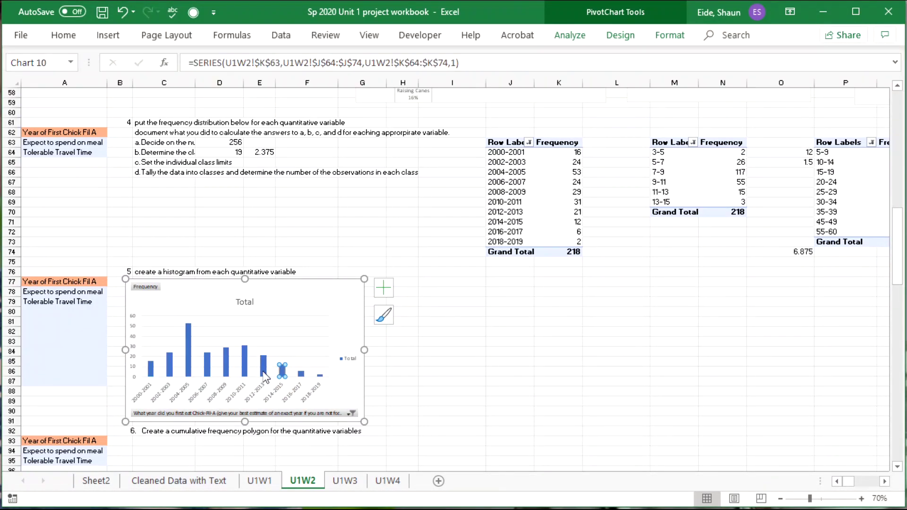
left_click(263, 370)
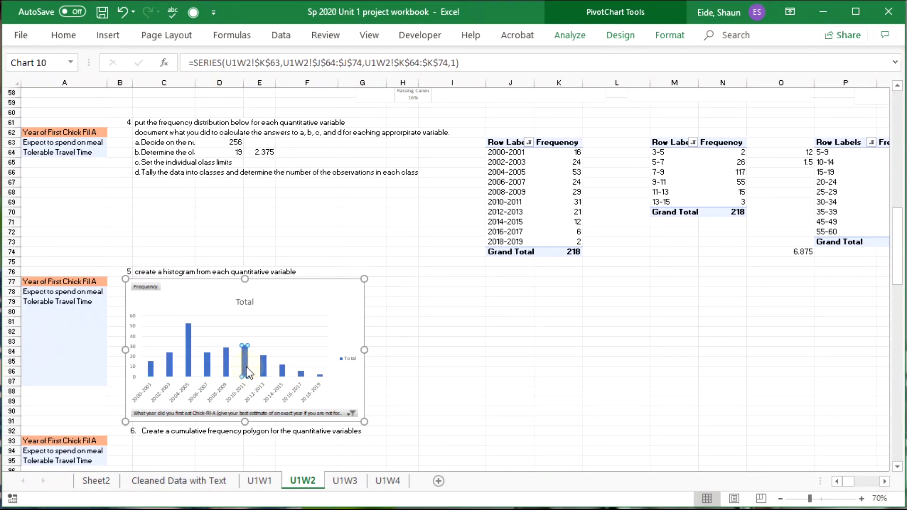
double_click(246, 366)
left_click(266, 366)
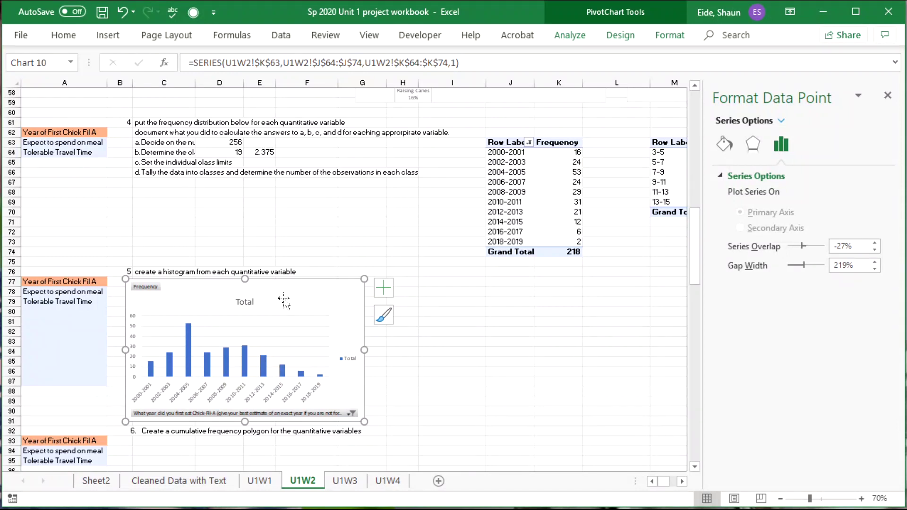
left_click(255, 365)
left_click(244, 371)
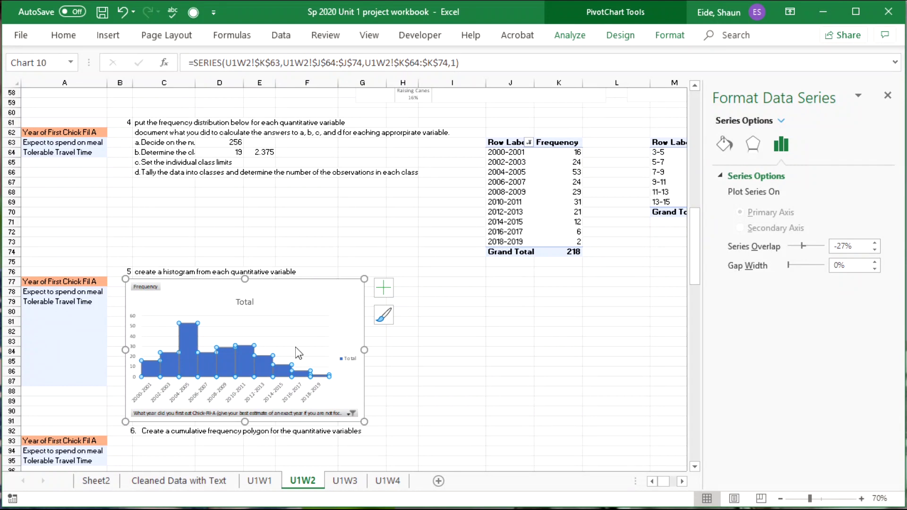
Title the year histogram "First Year Of Chick Fil A".
left_click(422, 370)
left_click(244, 303)
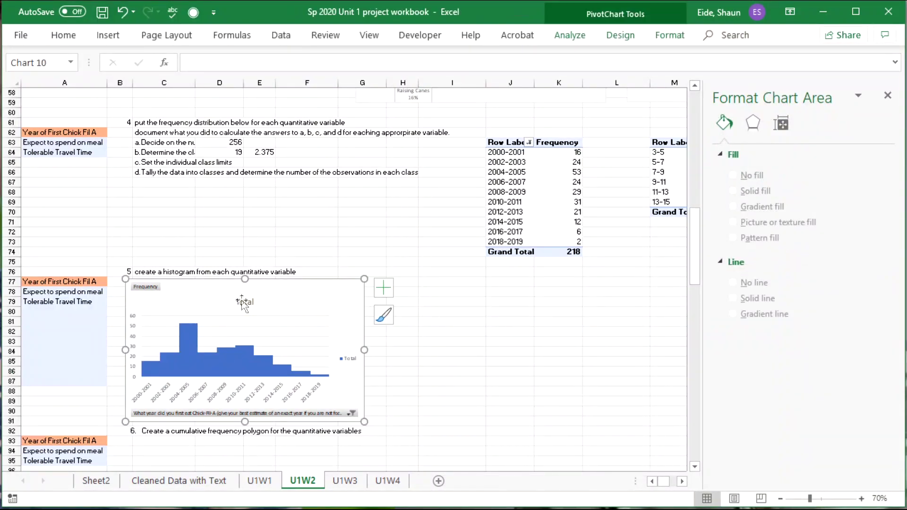
left_click(244, 303)
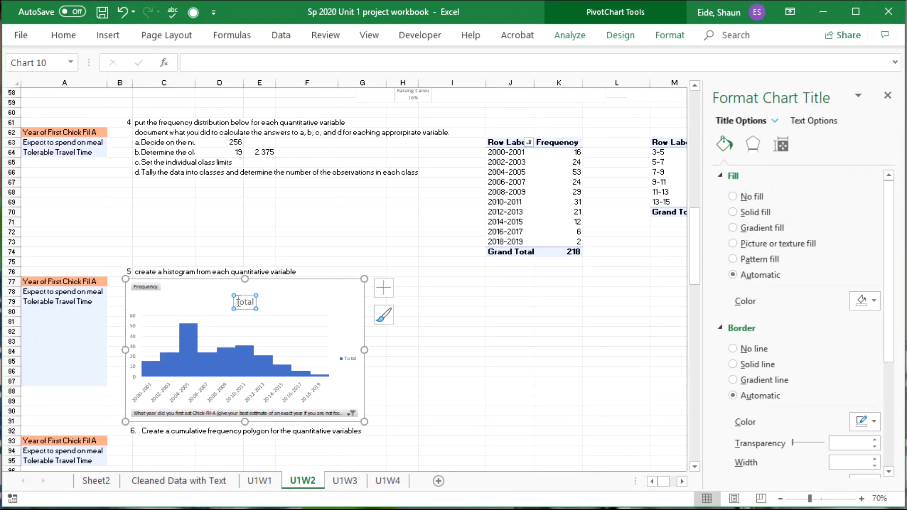
left_click(238, 302)
left_click_drag(239, 301, 311, 314)
type("Fir")
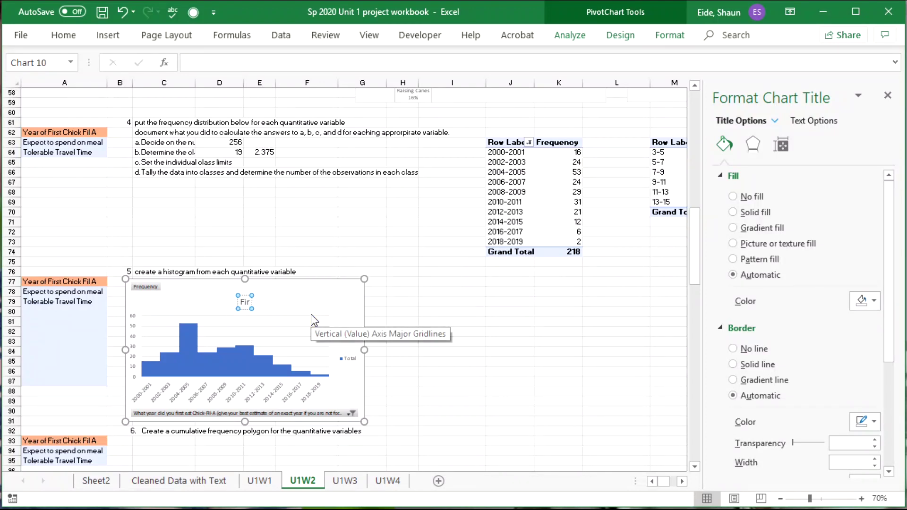
type("st Year O")
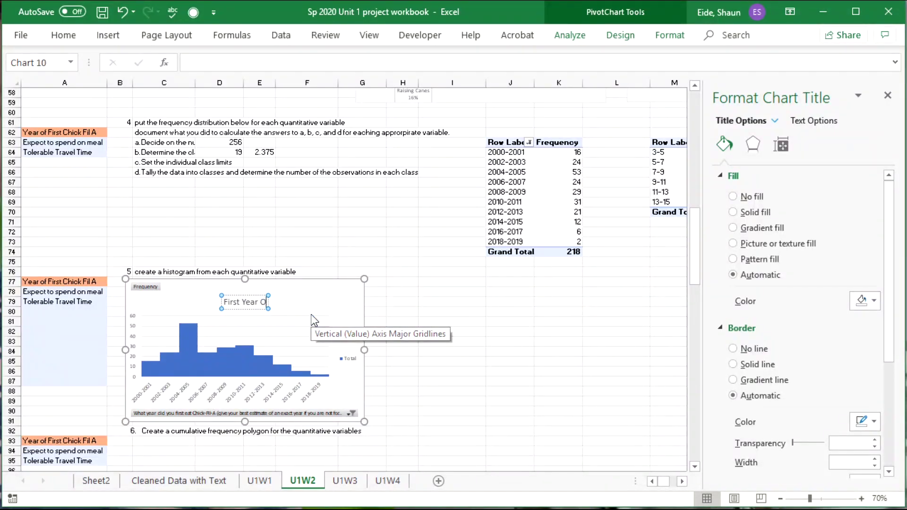
type("f C")
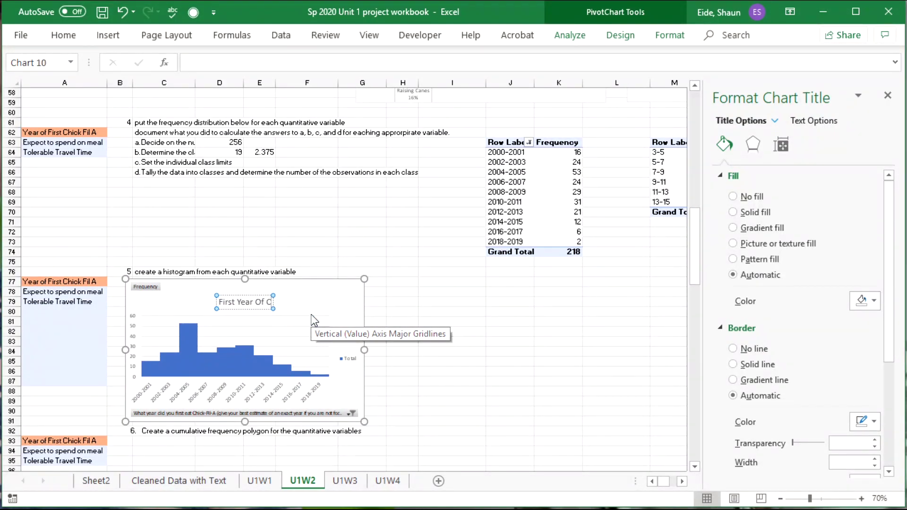
type("hick Fil")
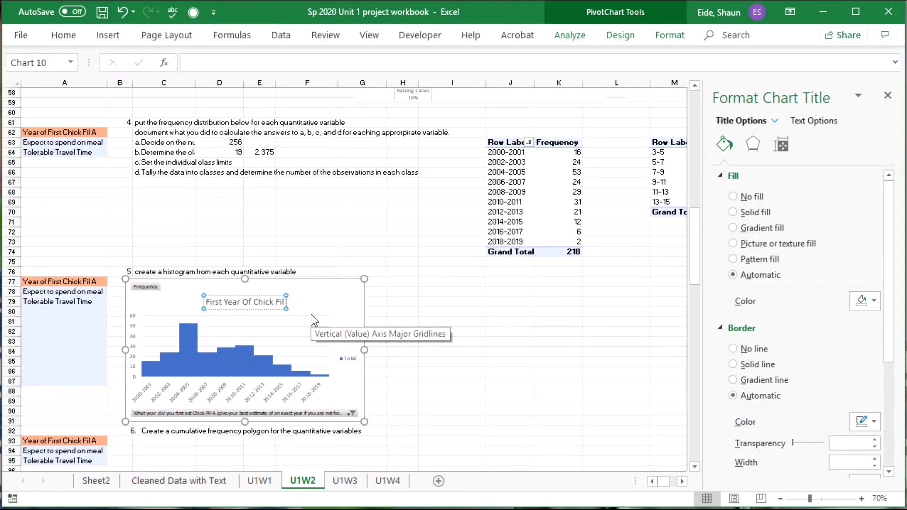
type(" A")
Insert a Clustered Column PivotChart from the meal spending frequency table and place it beside the year histogram.
left_click_drag(501, 312, 441, 311)
left_click_drag(491, 152, 491, 202)
left_click(535, 175)
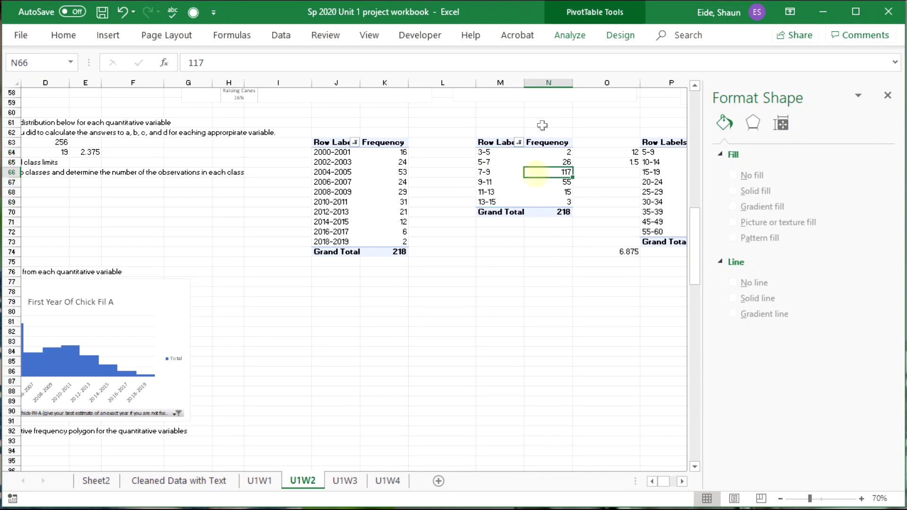
left_click(571, 36)
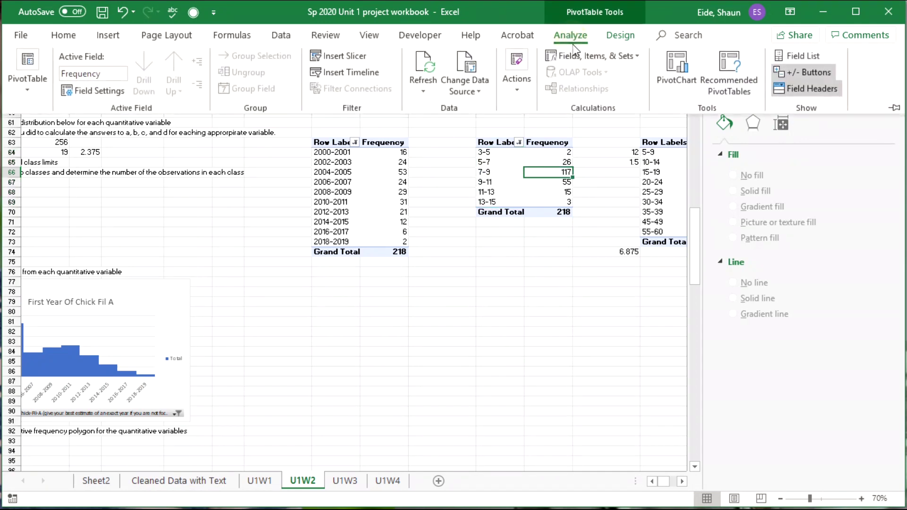
left_click(670, 72)
left_click(587, 447)
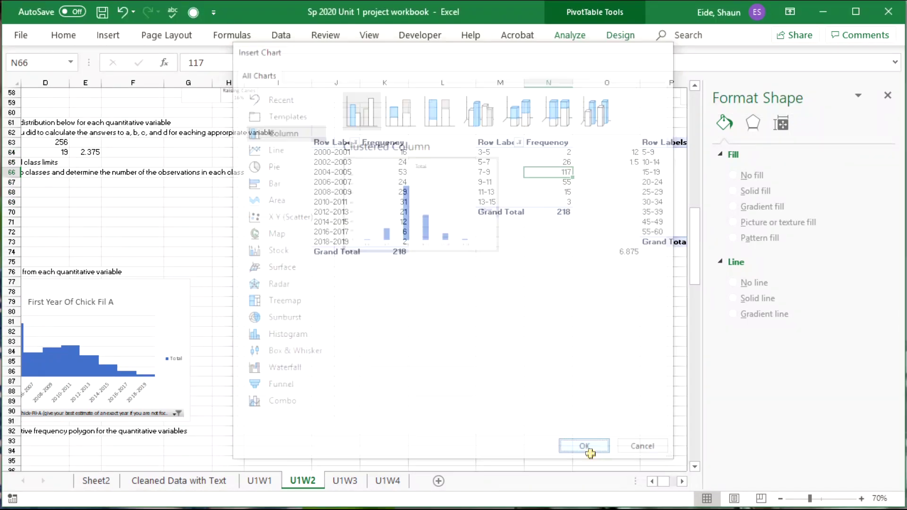
left_click_drag(364, 266, 351, 336)
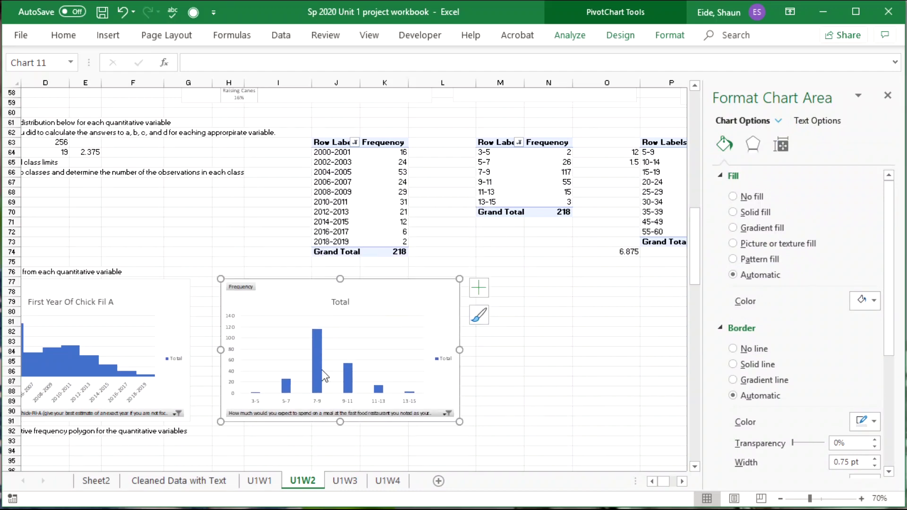
Set the gap width of the meal spending chart's column series to 0%.
left_click(319, 370)
left_click(780, 148)
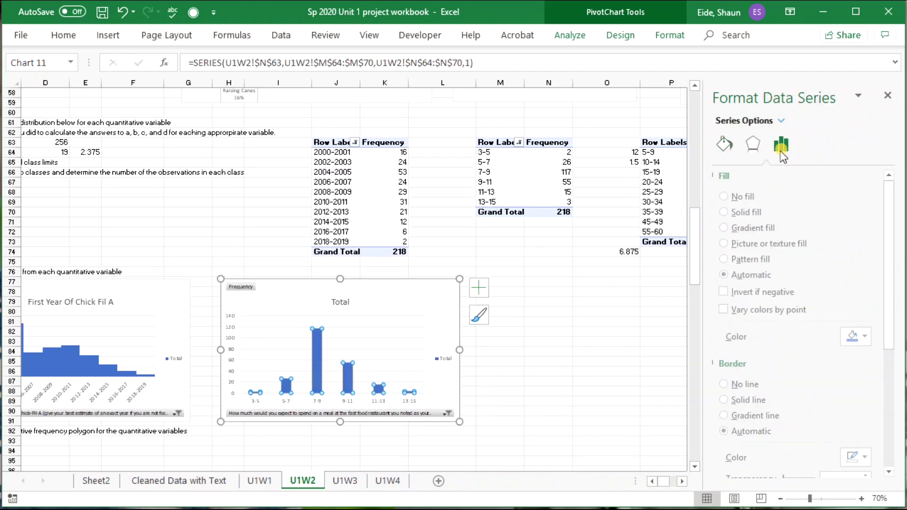
left_click_drag(803, 266, 635, 232)
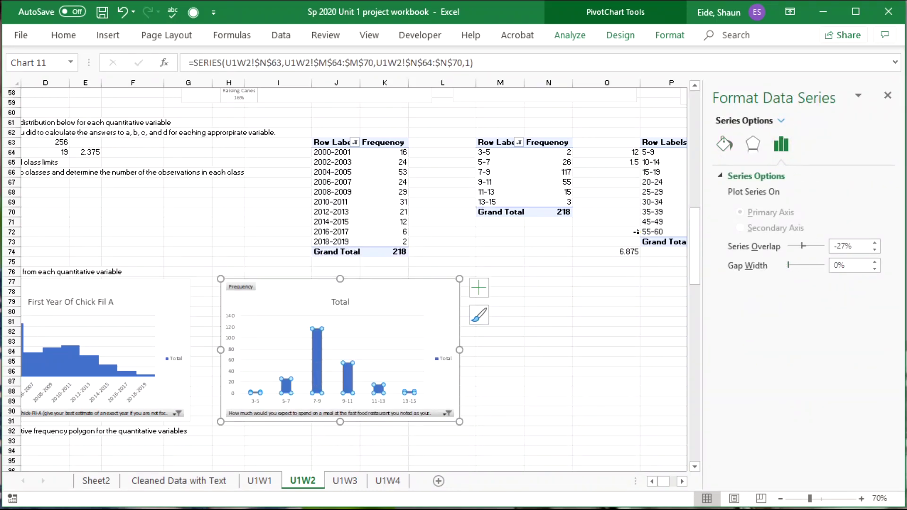
left_click(606, 321)
Insert a Clustered Column PivotChart from the travel minutes frequency table and place it beside the meal spending histogram.
left_click(659, 193)
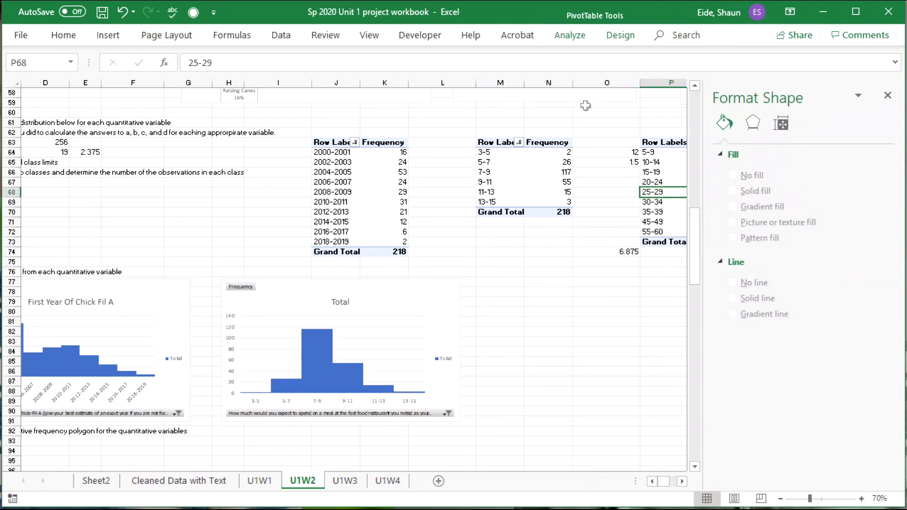
left_click(572, 35)
left_click(679, 76)
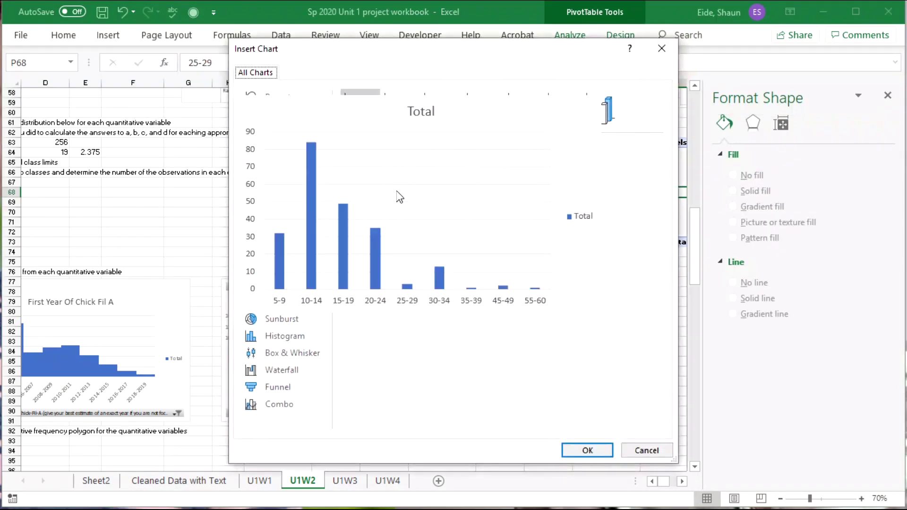
left_click(587, 451)
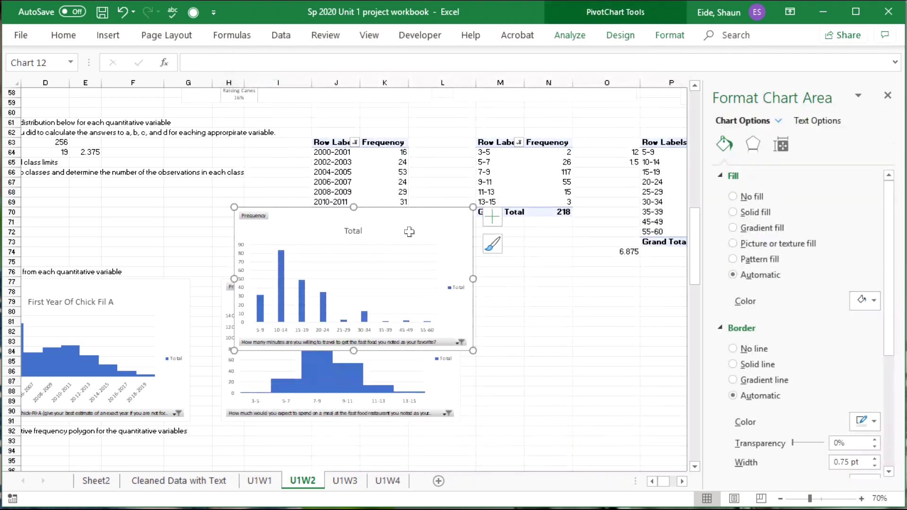
left_click_drag(393, 221, 513, 295)
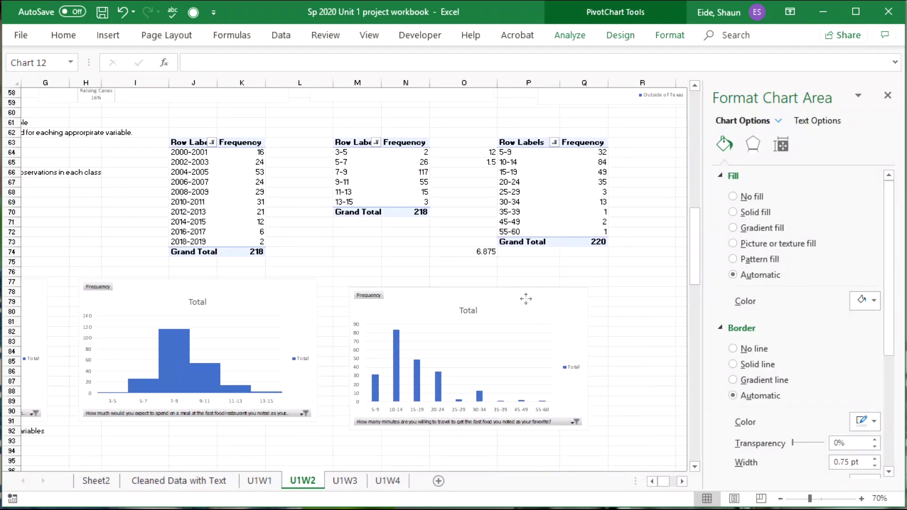
Set the gap width of the travel minutes chart's column series to 0%.
left_click(782, 145)
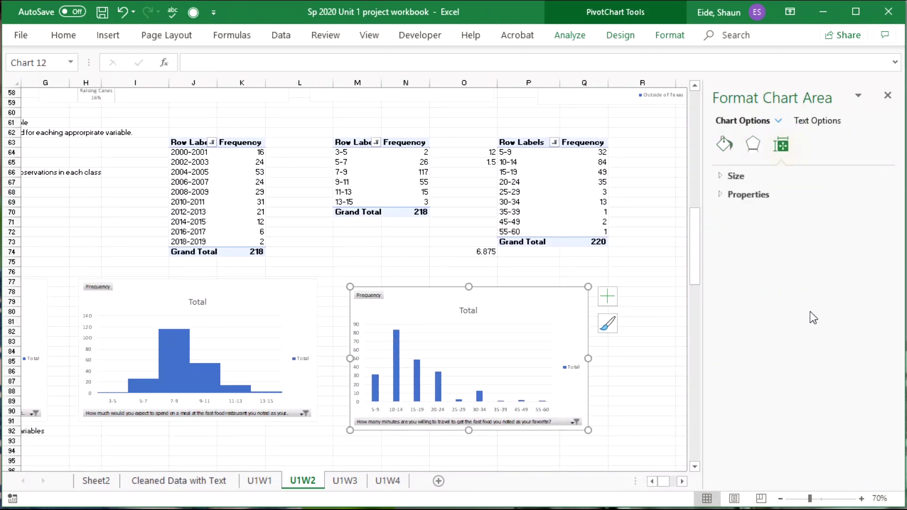
left_click(405, 350)
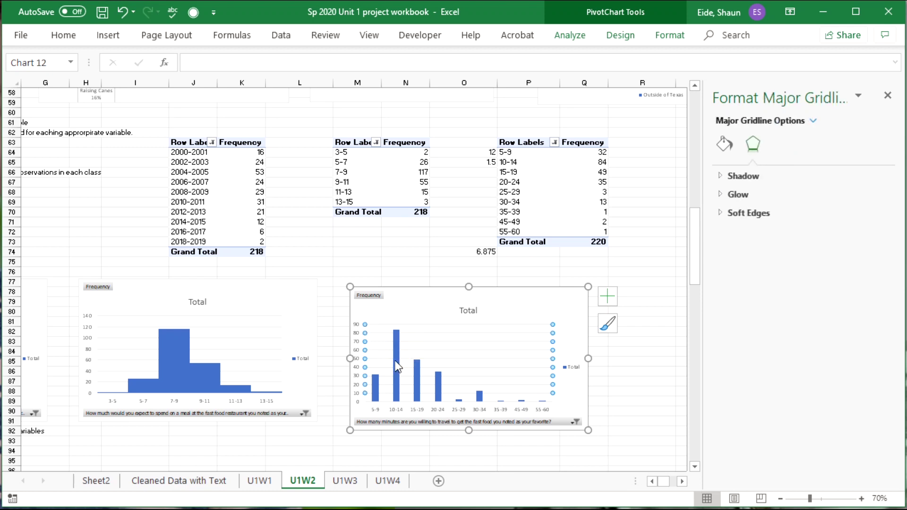
left_click(395, 360)
left_click(783, 147)
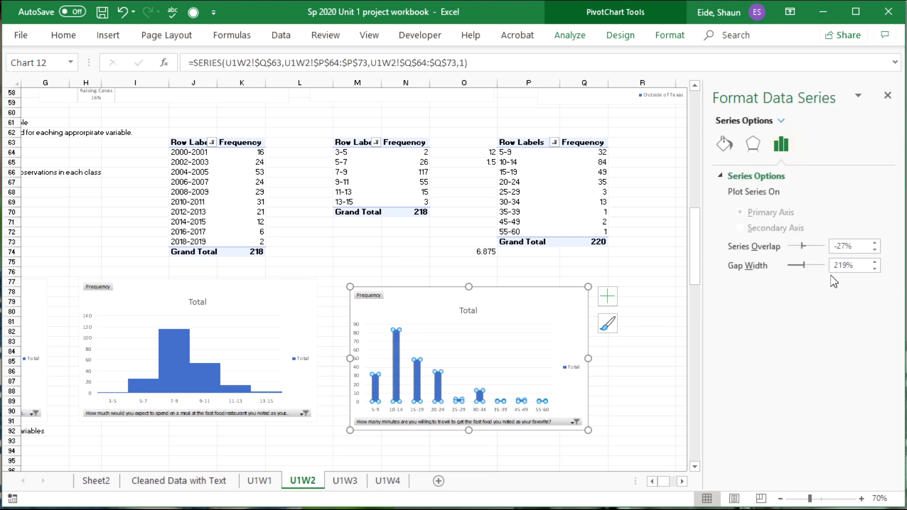
left_click(651, 361)
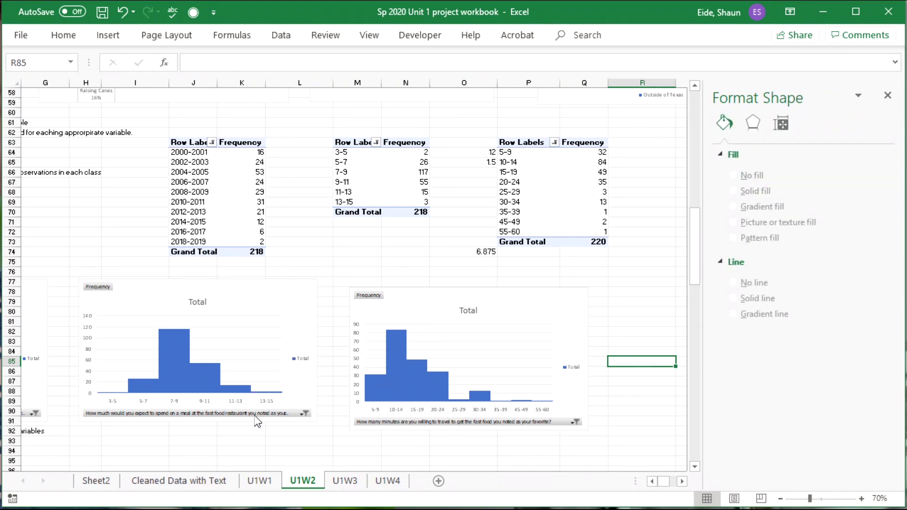
Insert 11 blank rows at rows 97 to 107, between the question 6 prompt and the bonus question.
left_click(251, 448)
scroll(222, 395, "down", 6)
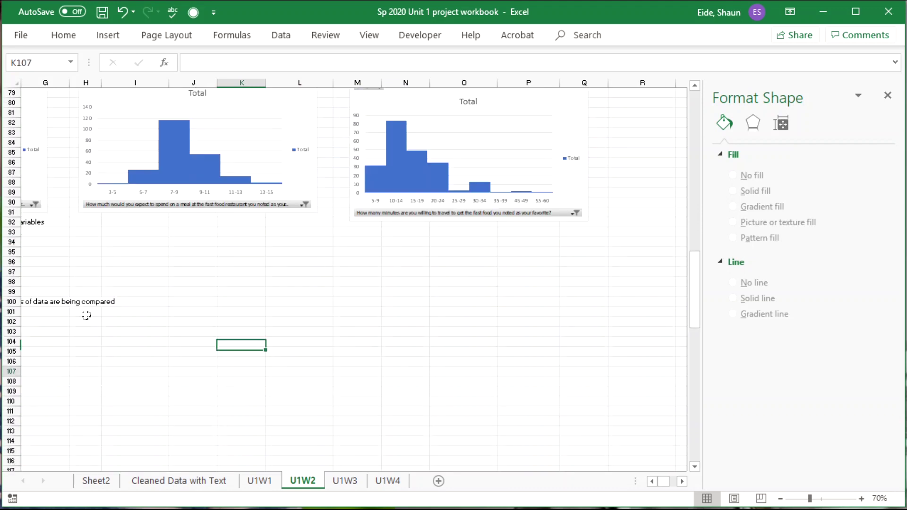
left_click_drag(242, 371, 76, 302)
left_click(233, 259)
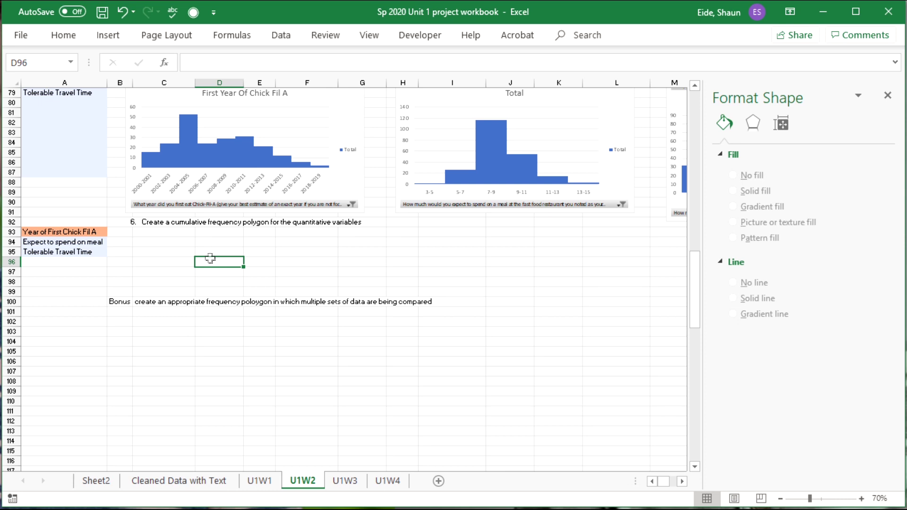
left_click_drag(118, 301, 191, 293)
left_click_drag(19, 371, 25, 285)
right_click(25, 286)
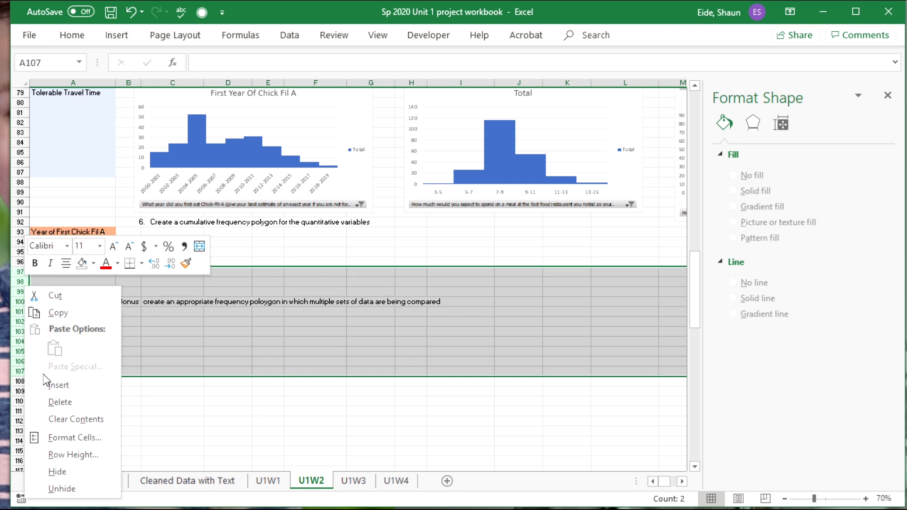
left_click(57, 385)
Copy the range J63:R74 holding all three frequency PivotTables and paste it at C95 beneath the question 6 prompt.
left_click(172, 341)
left_click_drag(225, 311, 655, 292)
scroll(594, 300, "up", 11)
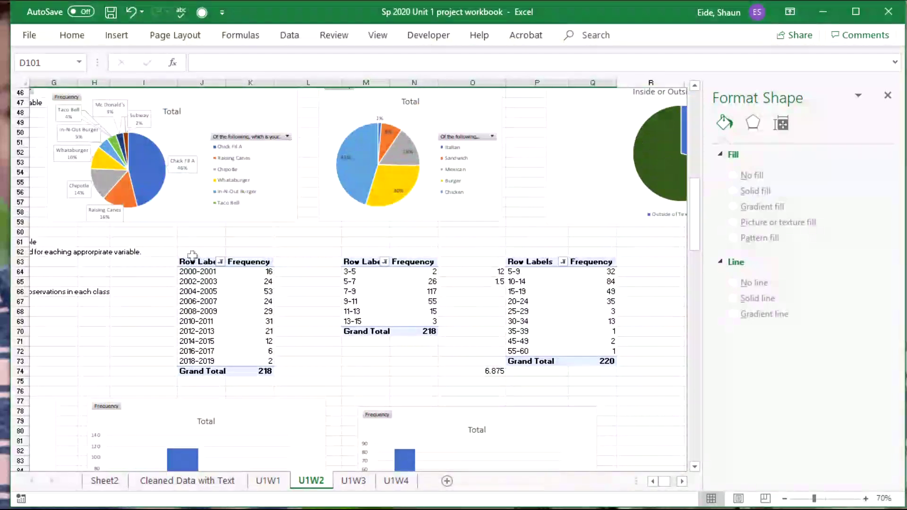
left_click_drag(192, 255, 254, 379)
key("ctrl+c")
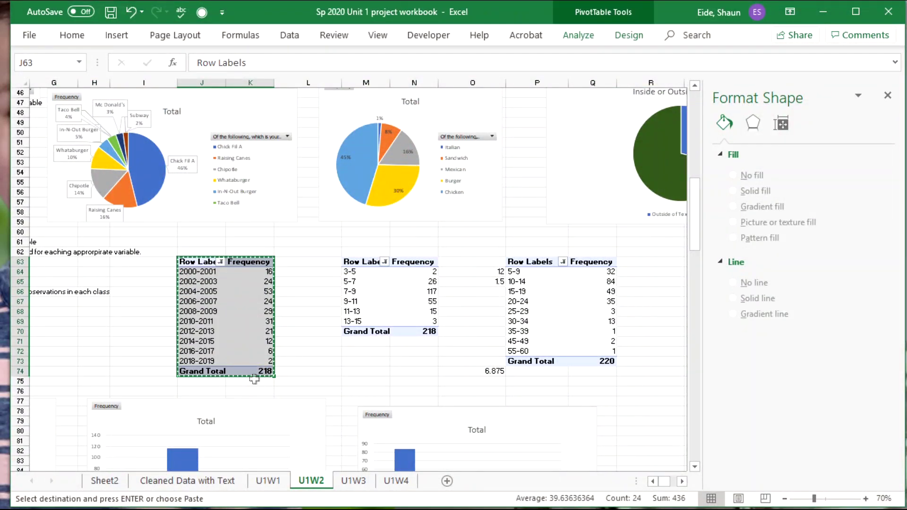
left_click(364, 340)
left_click_drag(189, 263, 610, 371)
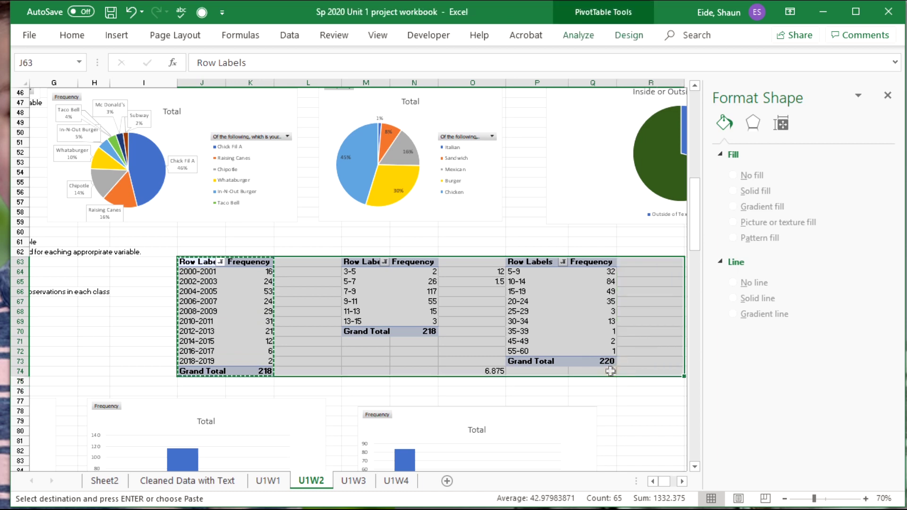
scroll(330, 425, "down", 8)
left_click_drag(308, 391, 28, 382)
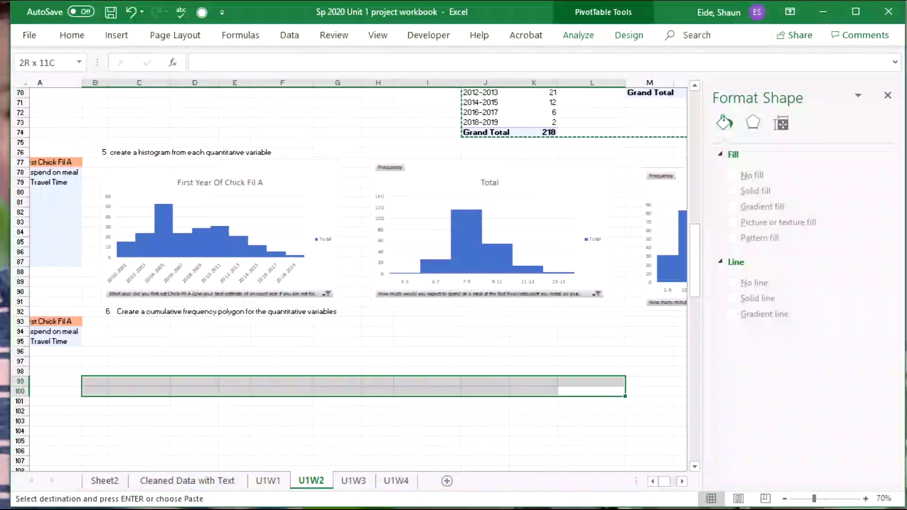
left_click(171, 341)
key("ctrl+v")
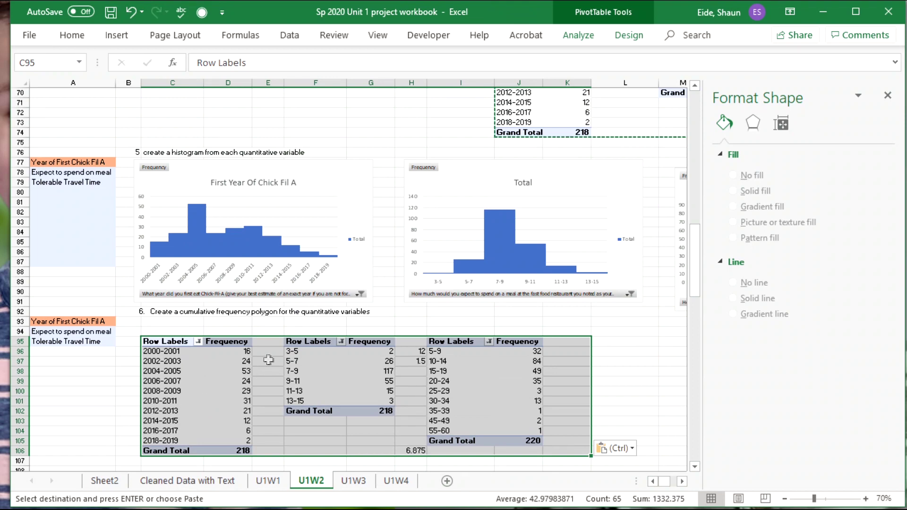
left_click(236, 361)
left_click(222, 341)
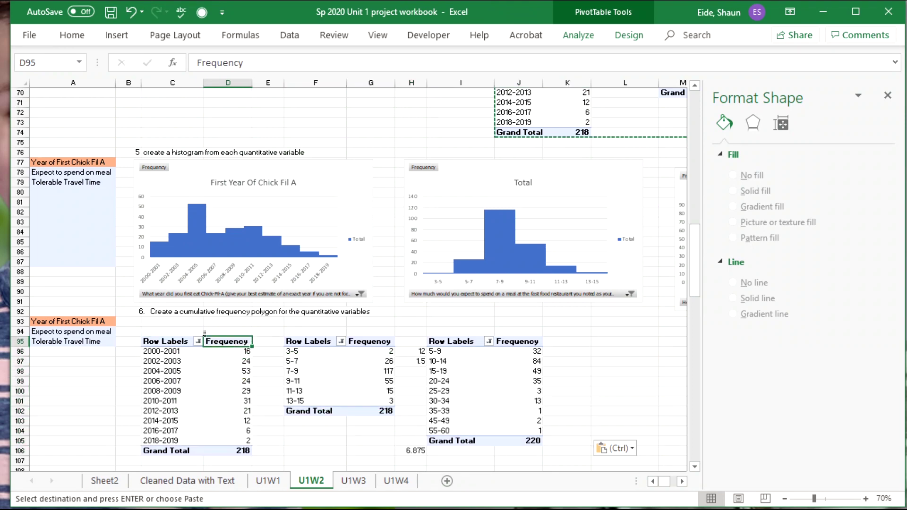
double_click(238, 390)
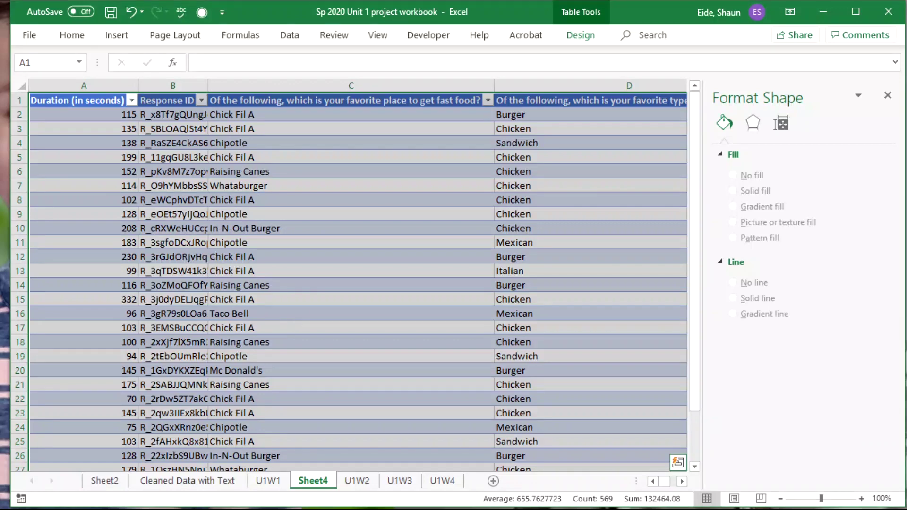
right_click(315, 485)
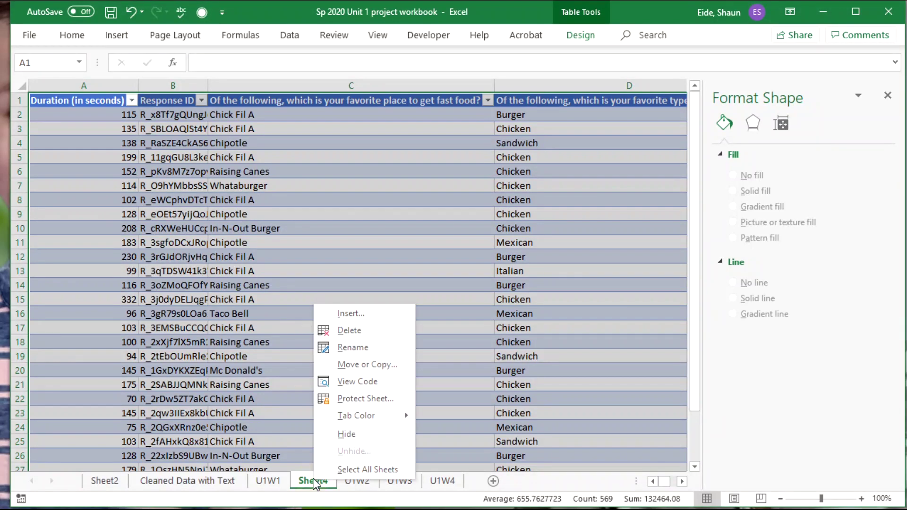
left_click(392, 336)
left_click(398, 292)
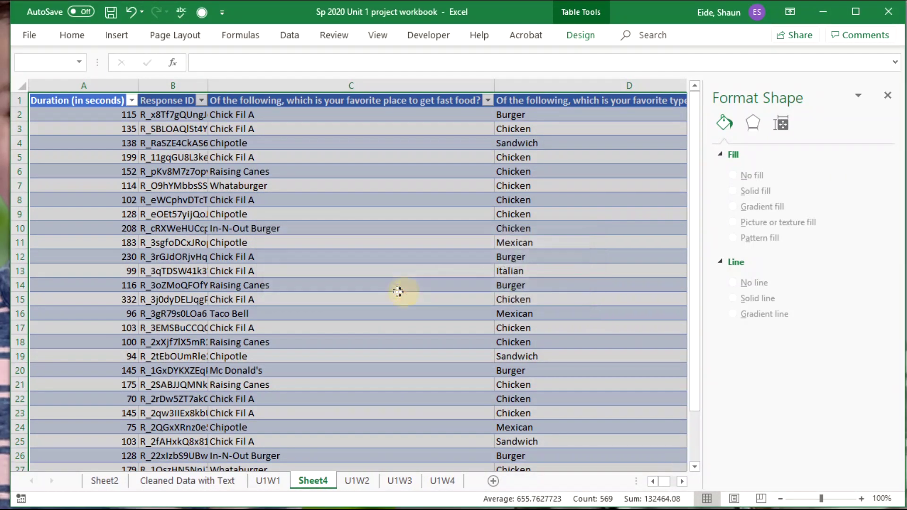
Show the field list for the first-year PivotTable at C95 and add the "What year did you first eat Chick-Fil-A" field as a second value.
left_click(192, 391)
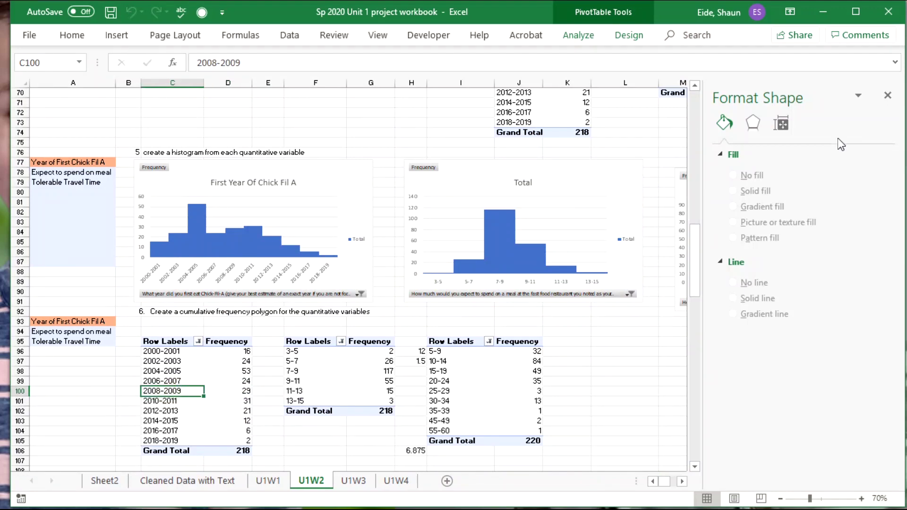
left_click(884, 98)
left_click(641, 35)
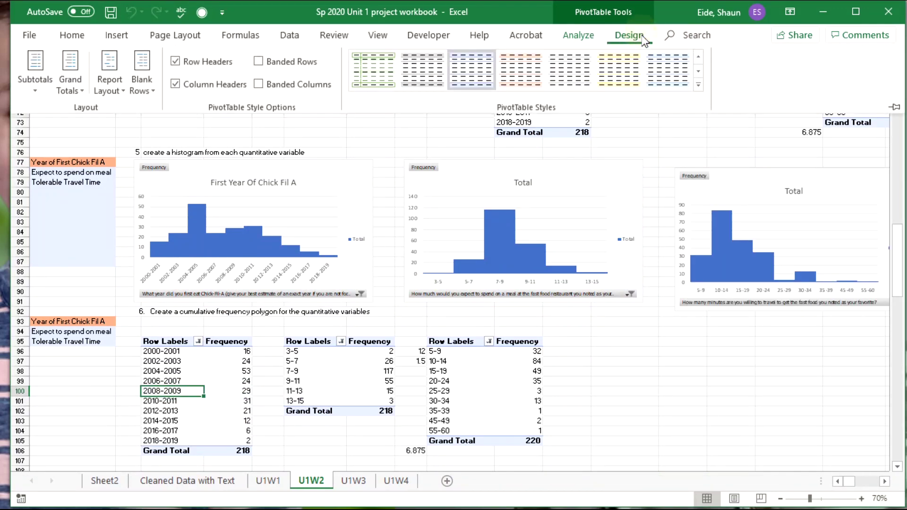
left_click(590, 34)
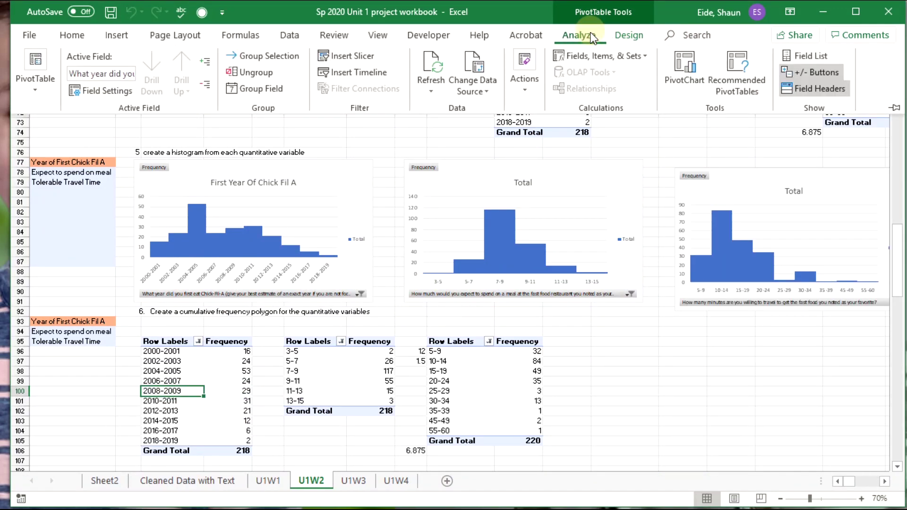
left_click(798, 58)
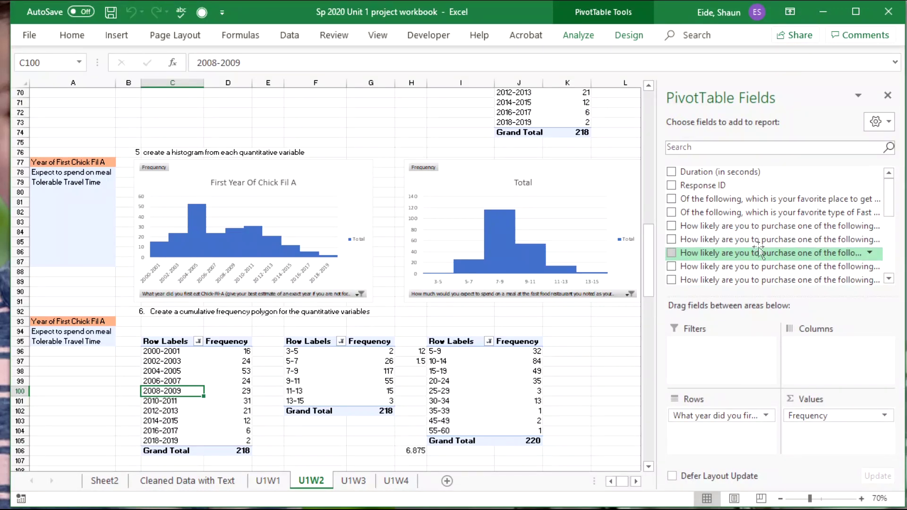
scroll(758, 251, "down", 5)
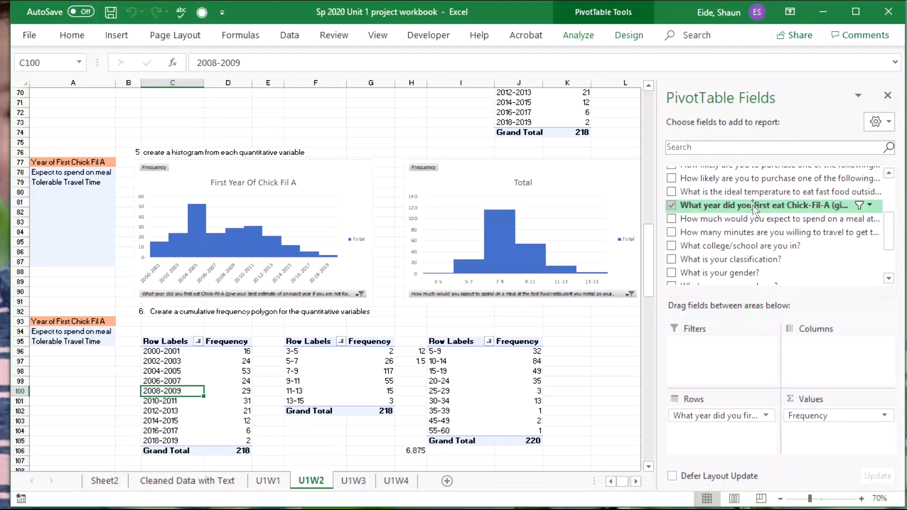
left_click_drag(753, 206, 840, 430)
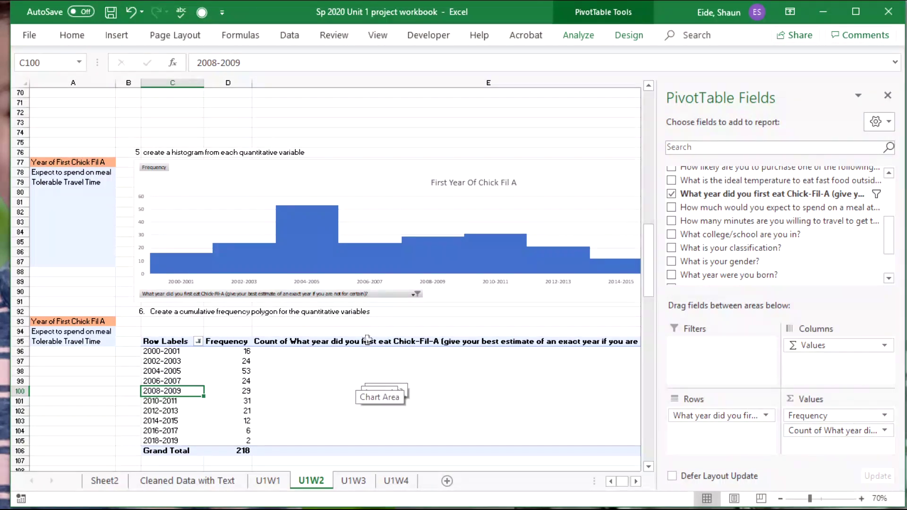
Show the added year count in column E as % Running Total In, with the first-year question as base field.
left_click(342, 384)
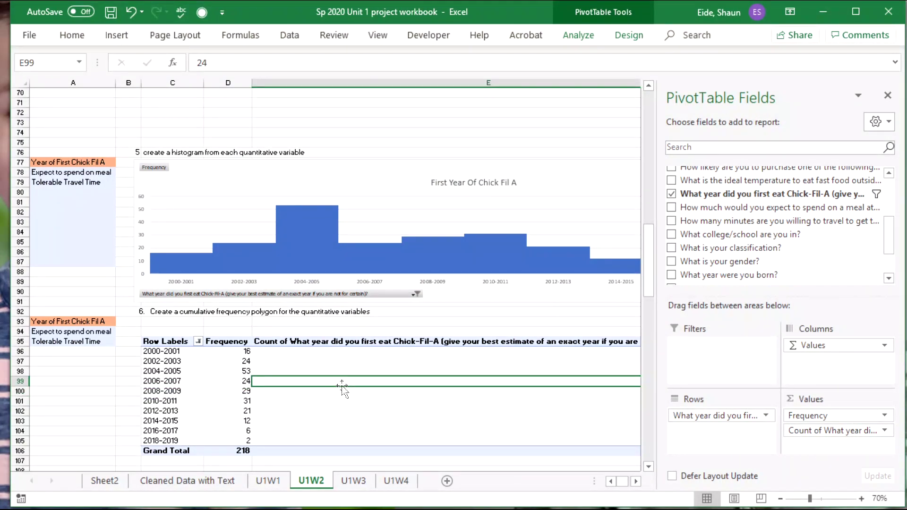
left_click(322, 342)
right_click(407, 342)
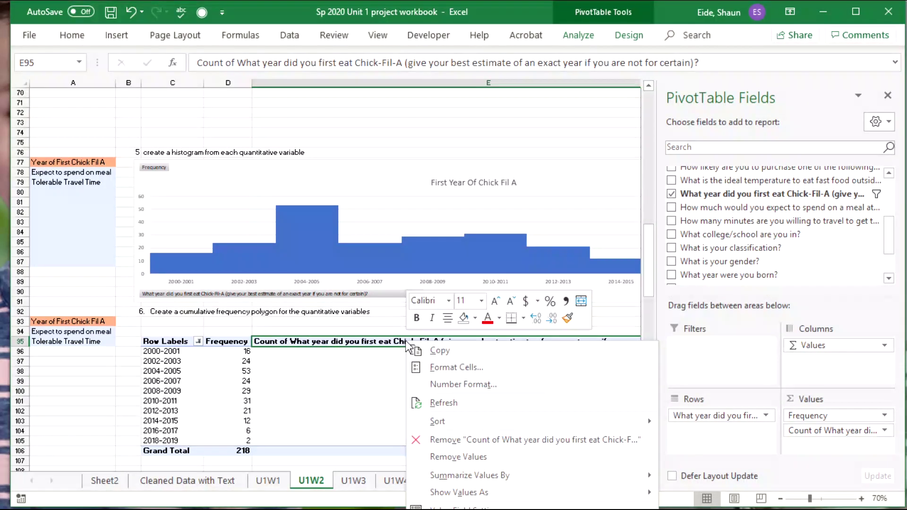
mouse_move(493, 499)
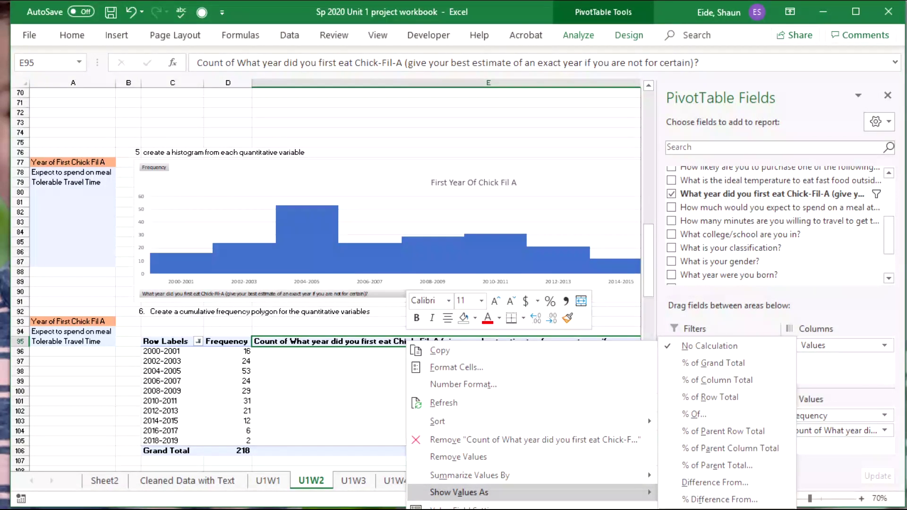
left_click(718, 507)
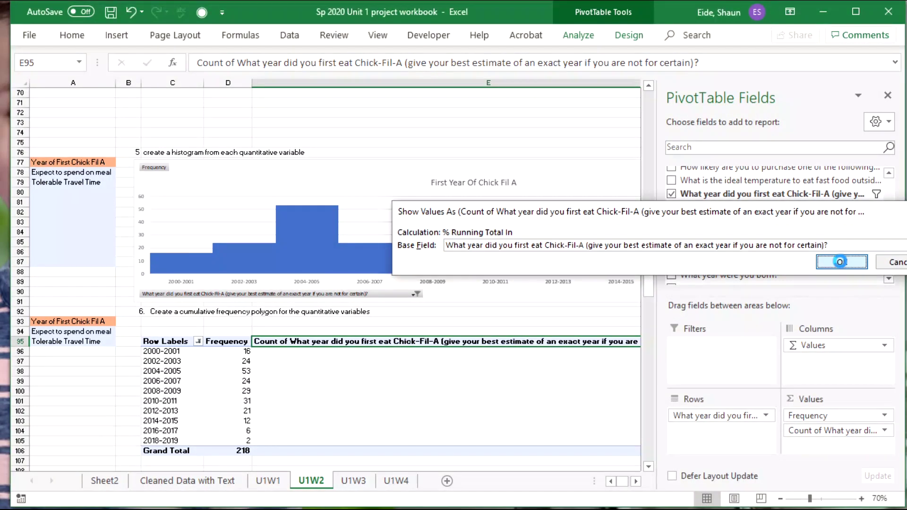
left_click(841, 262)
Rename the running-total value field of the first-year PivotTable to Cumulative.
double_click(386, 341)
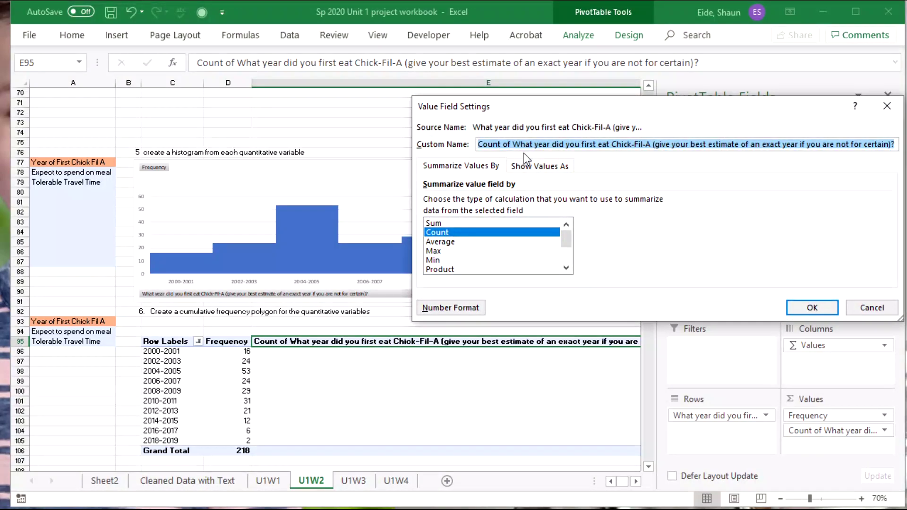
type("Cum")
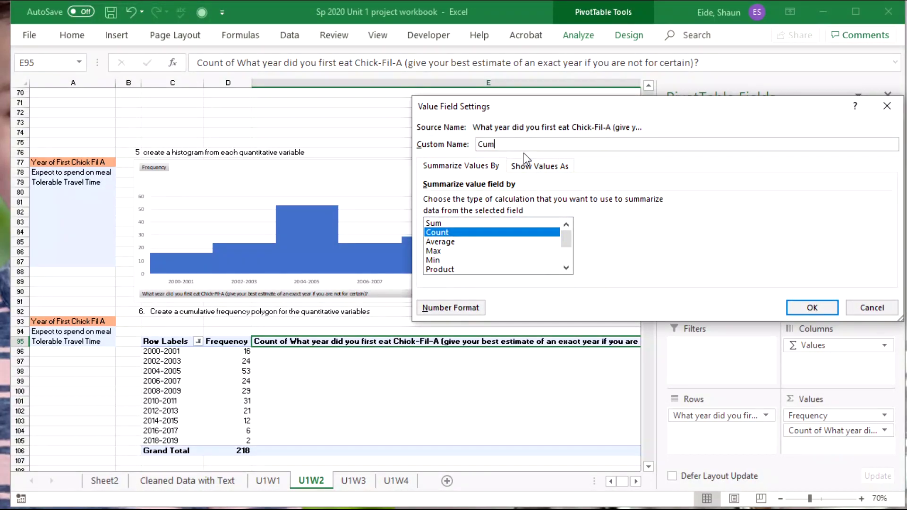
type("ulative")
key("Return")
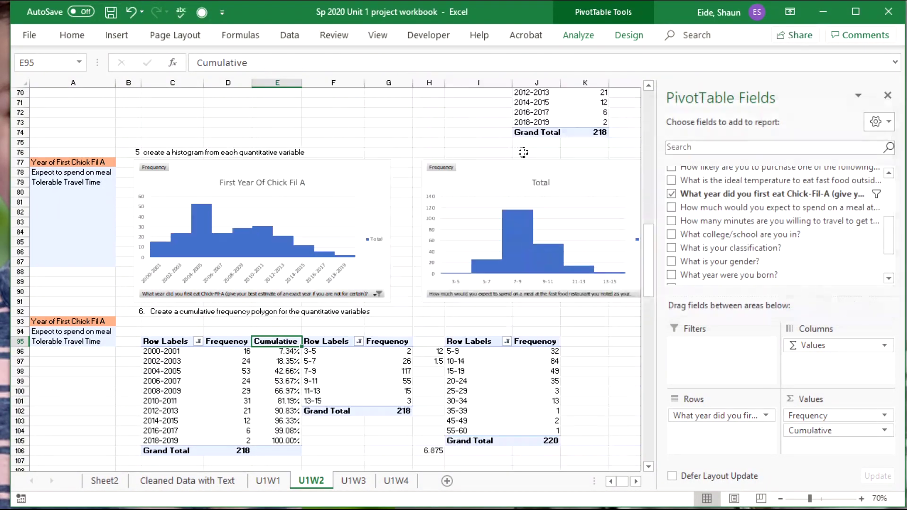
Clear the stray numbers in column H from row 96 down, between the meal spending and travel minutes PivotTables.
left_click(387, 352)
left_click_drag(428, 352, 428, 470)
key("Delete")
Add the meal spending field as a second value in its PivotTable and name that column Cumulative.
left_click(400, 362)
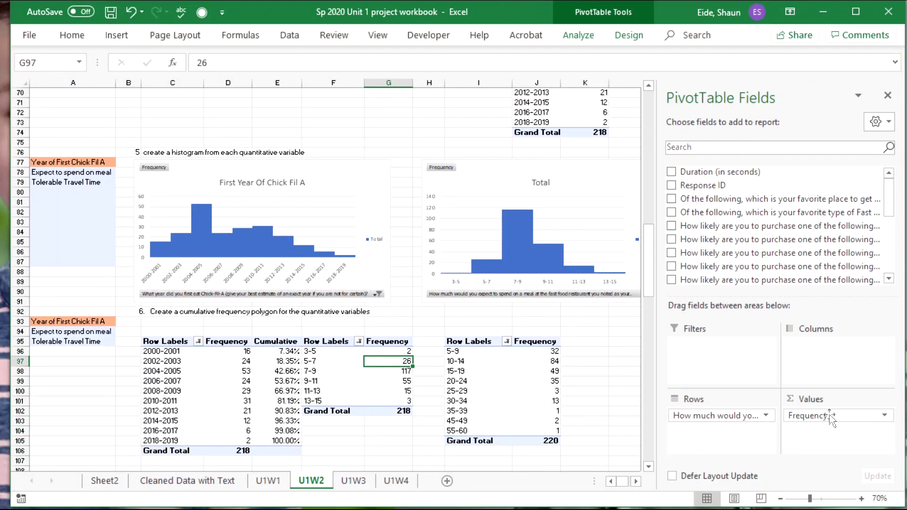
scroll(749, 253, "down", 2)
left_click_drag(749, 252, 825, 430)
left_click(477, 342)
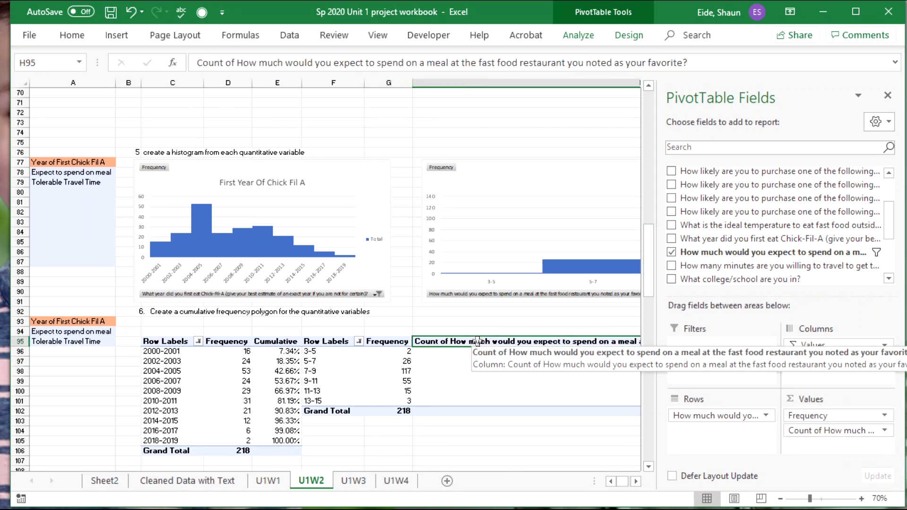
type("F")
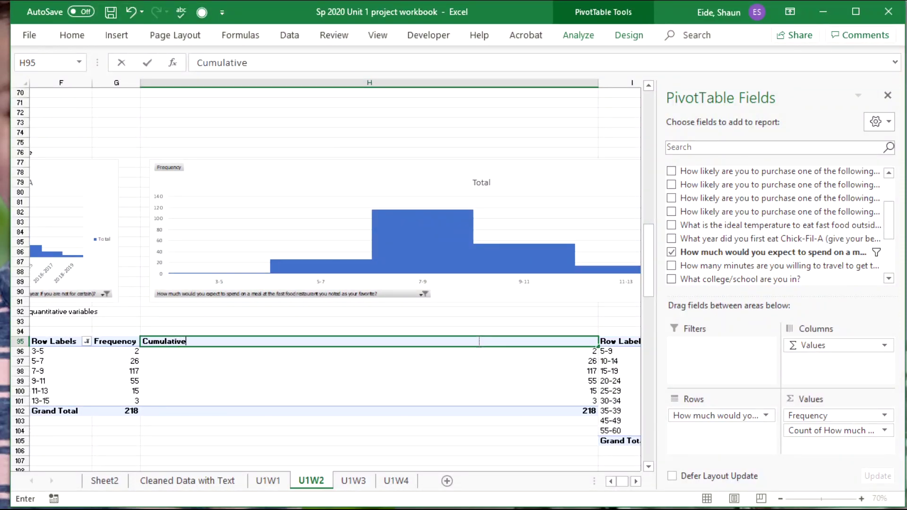
key("Return")
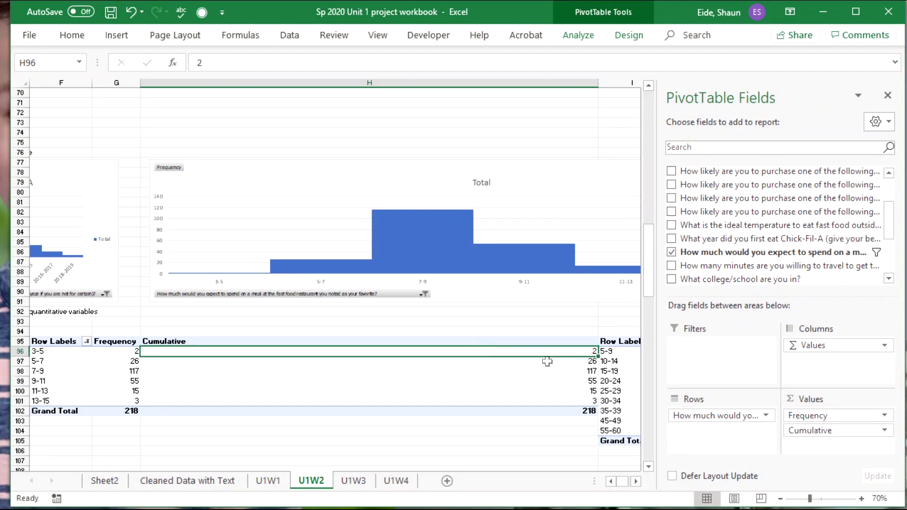
Show the meal spending Cumulative values as % Running Total In, based on the meal spending field.
right_click(477, 365)
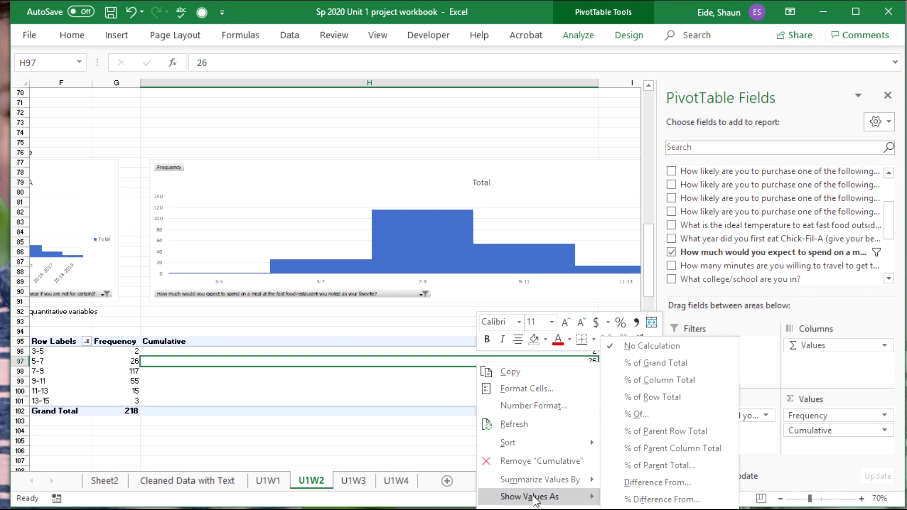
left_click(657, 508)
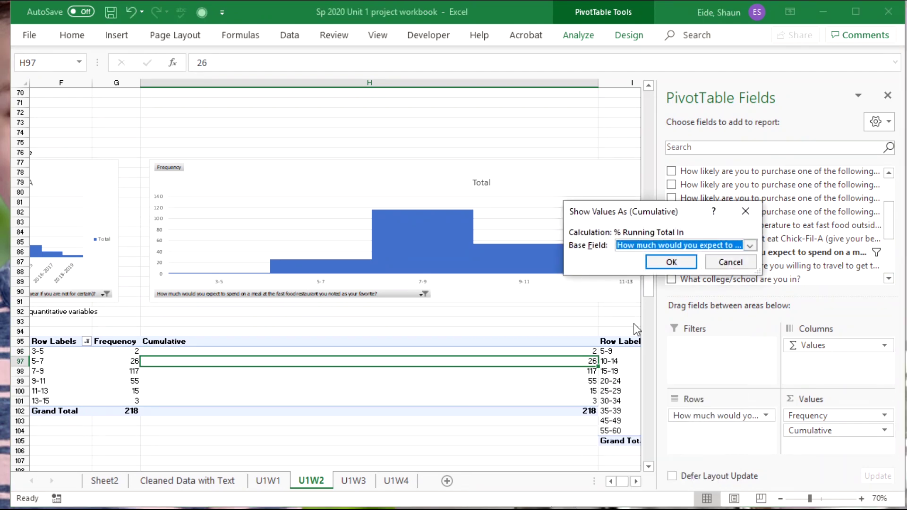
left_click(687, 267)
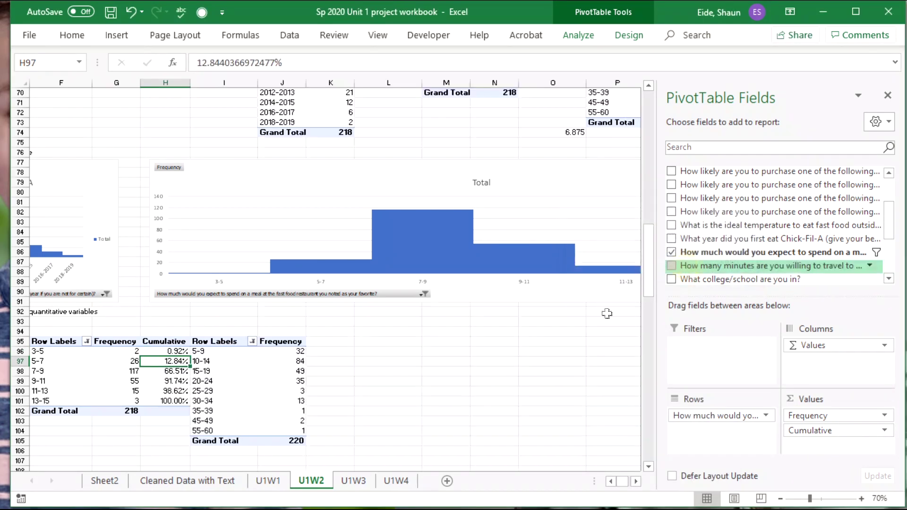
Add the travel minutes field as a second value in the third PivotTable and name that column Cumulative.
left_click(261, 368)
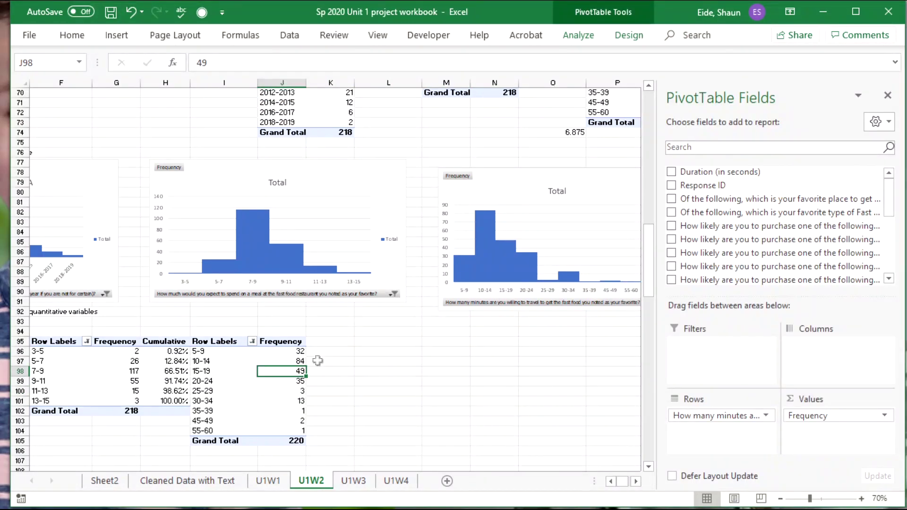
mouse_move(285, 350)
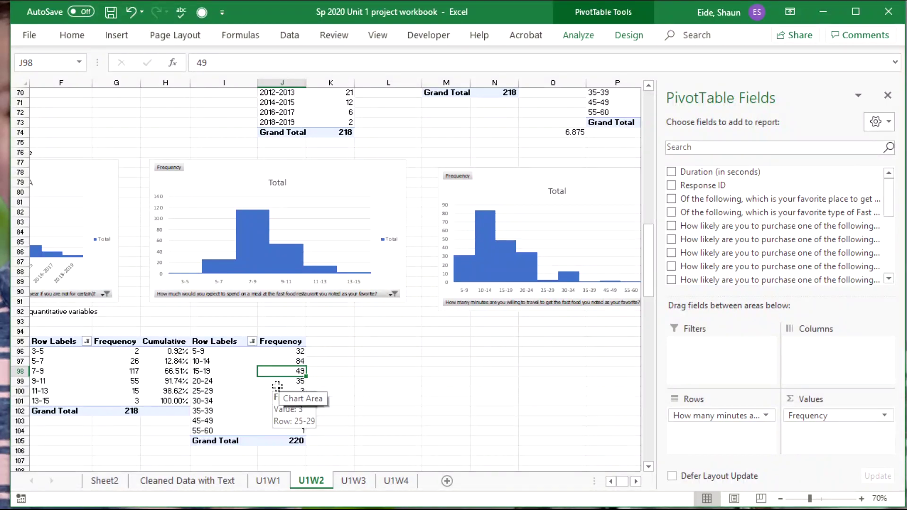
right_click(277, 361)
key("Escape")
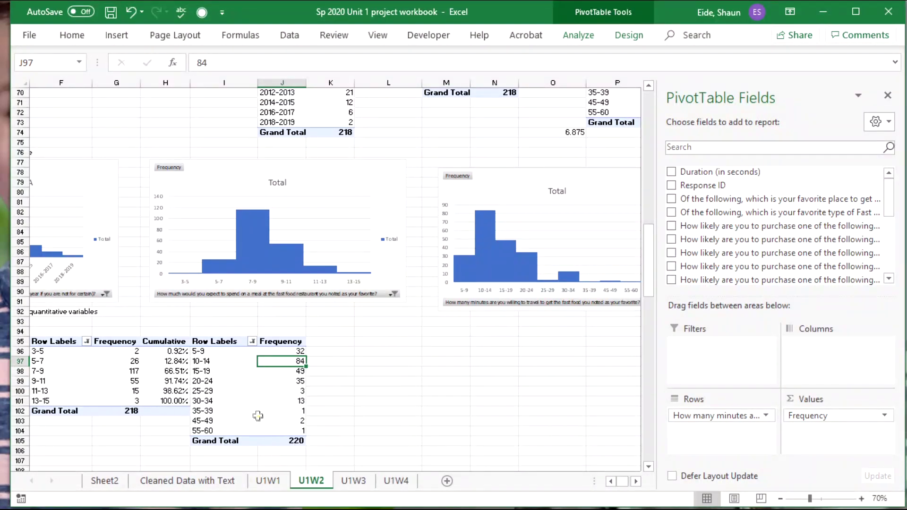
scroll(756, 277, "down", 5)
scroll(756, 258, "up", 3)
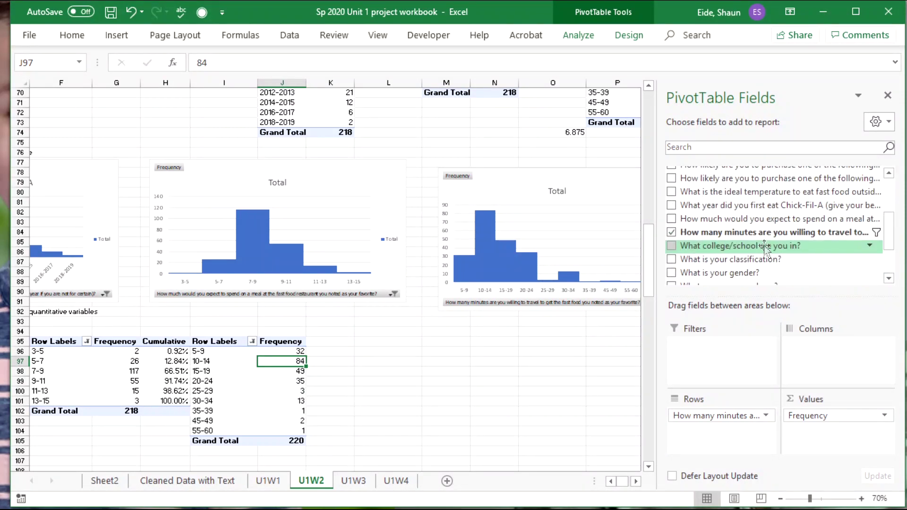
left_click_drag(758, 234, 814, 445)
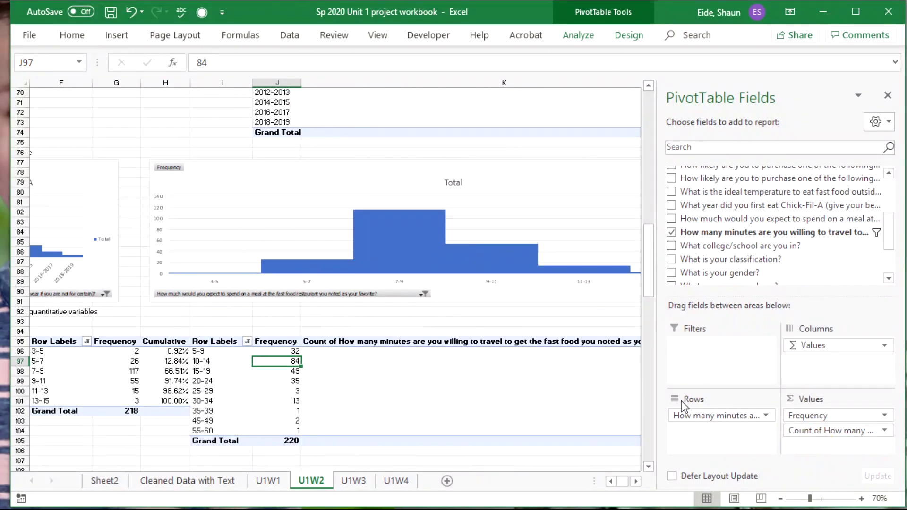
left_click(438, 342)
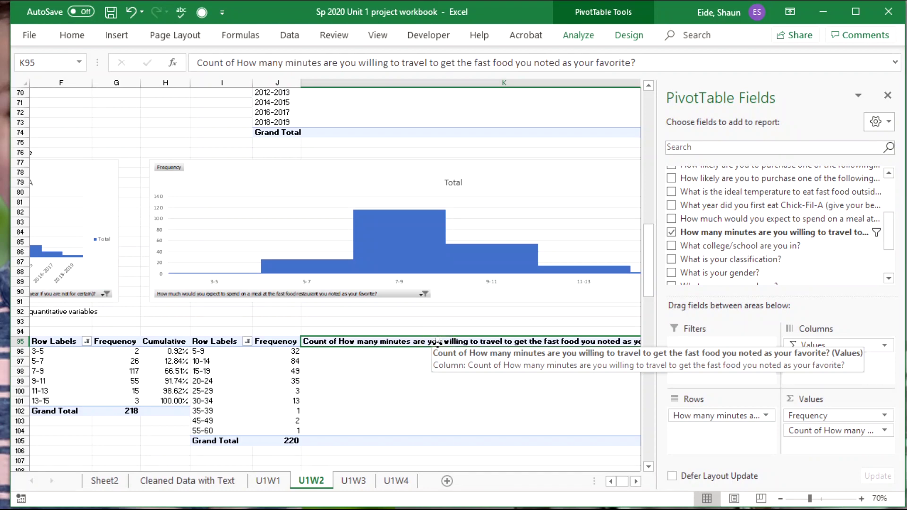
type("VC")
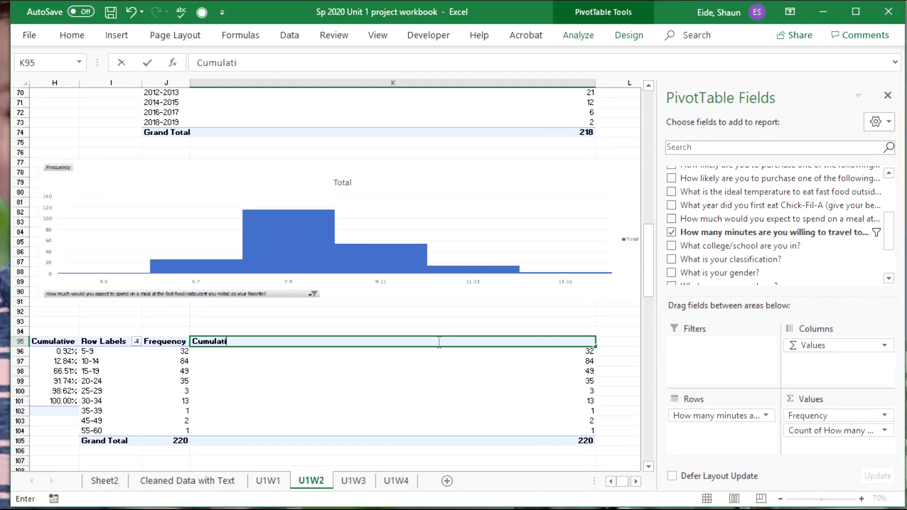
left_click(440, 371)
Show the travel minutes Cumulative values as % Running Total In, based on the travel minutes field.
right_click(441, 373)
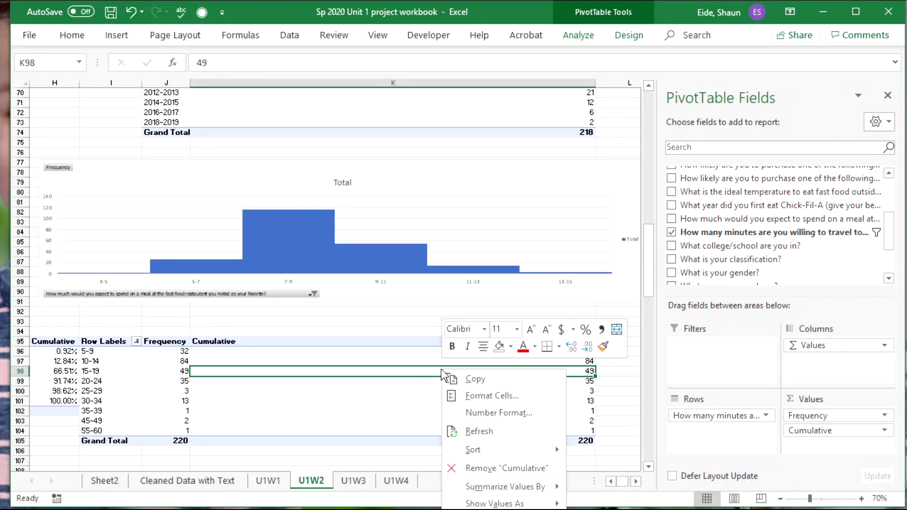
mouse_move(501, 504)
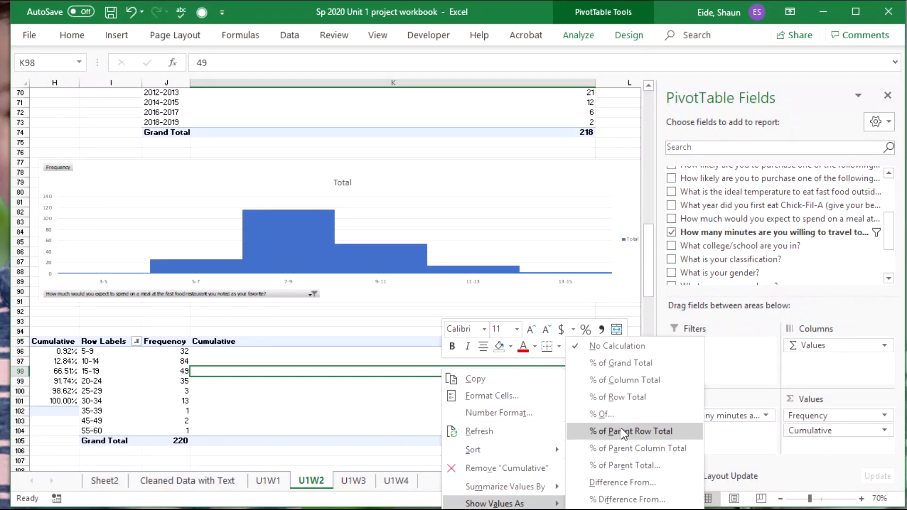
left_click(628, 507)
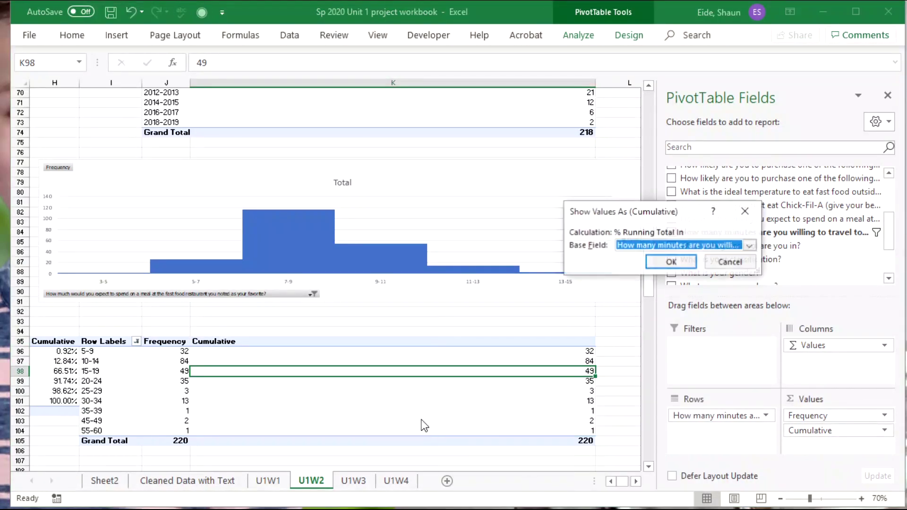
left_click(660, 259)
left_click(498, 387)
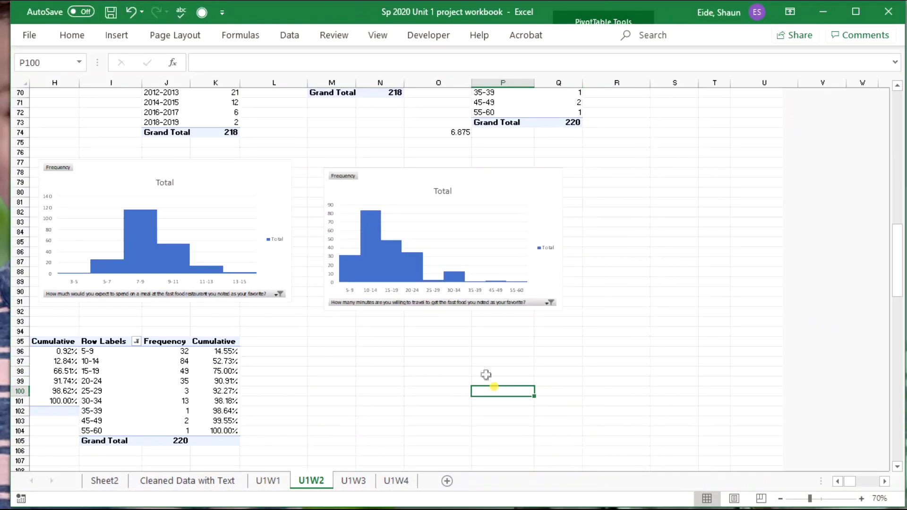
Move the meal spending and travel minutes PivotTables together one column over so they start at G95.
left_click(289, 411)
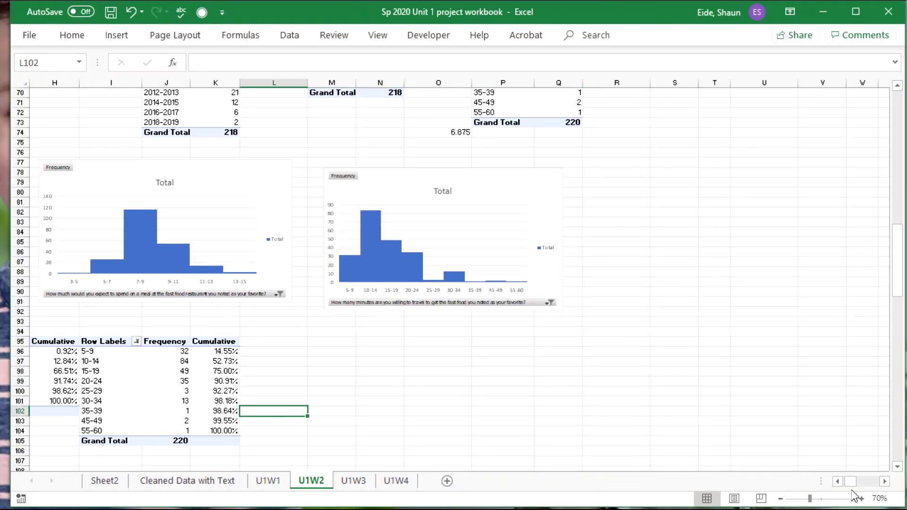
scroll(843, 493, "left", 10)
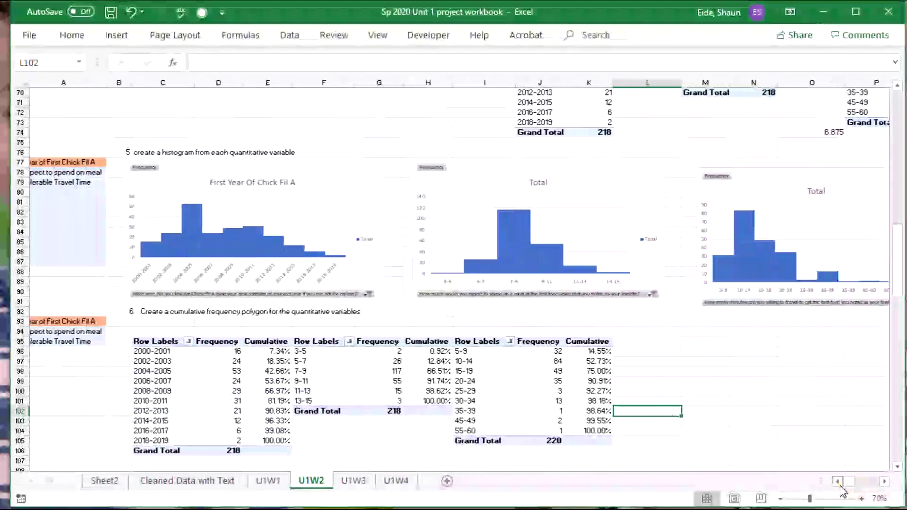
scroll(640, 413, "down", 6)
scroll(472, 340, "up", 2)
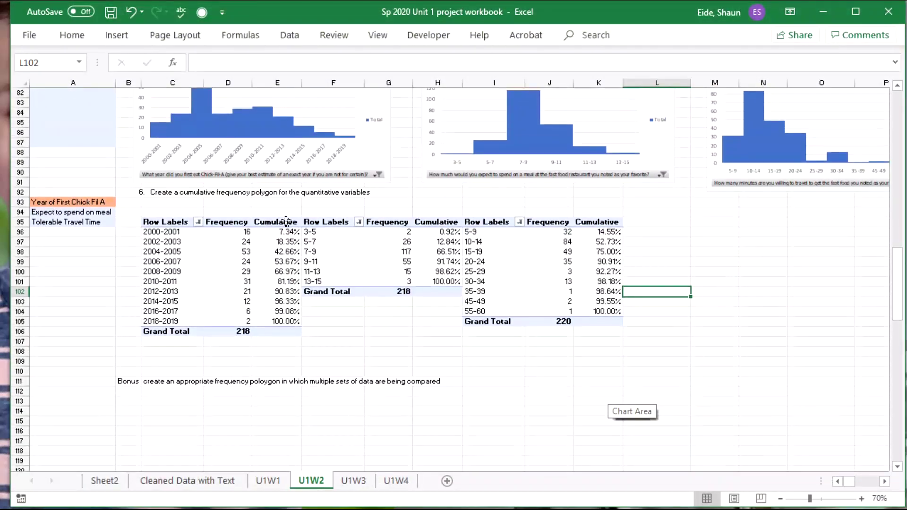
left_click_drag(323, 223, 614, 325)
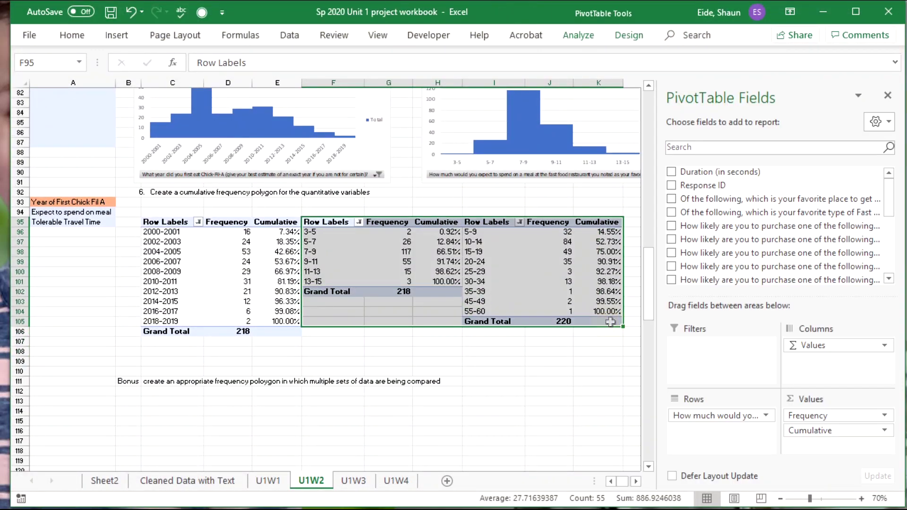
key("ctrl+c")
key("Right")
key("Return")
Move the travel minutes PivotTable to start at K95, leaving an empty column after the meal spending table.
left_click_drag(470, 218, 420, 221)
key("ctrl+c")
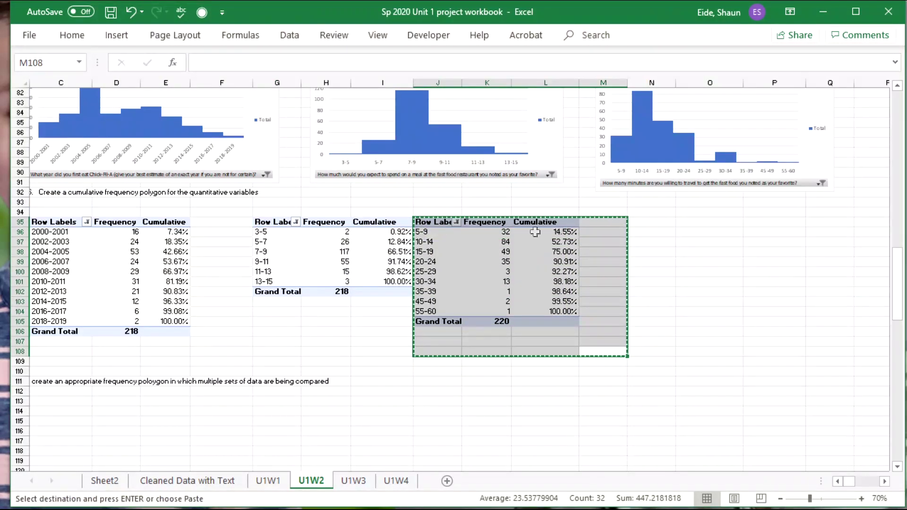
left_click(499, 225)
key("Return")
left_click(422, 300)
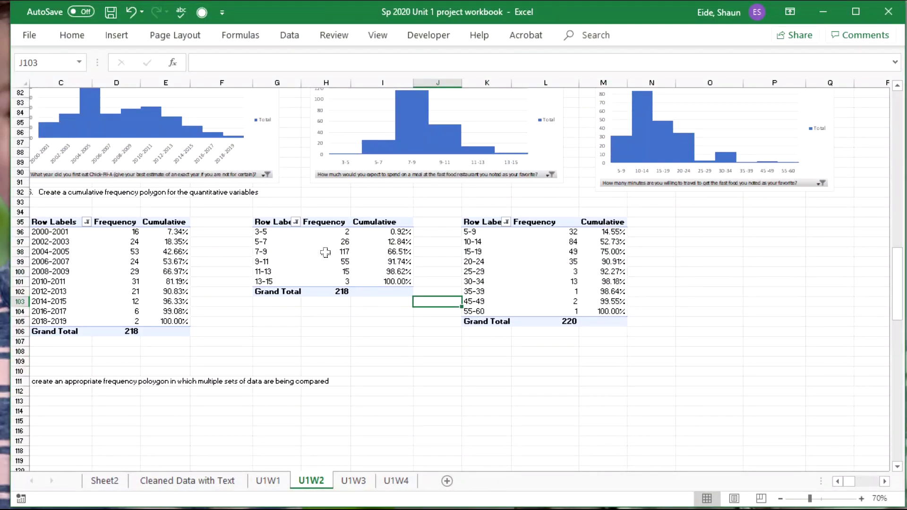
Try a Line PivotChart of the meal spending PivotTable, look at its category filter, and delete the chart.
left_click(325, 252)
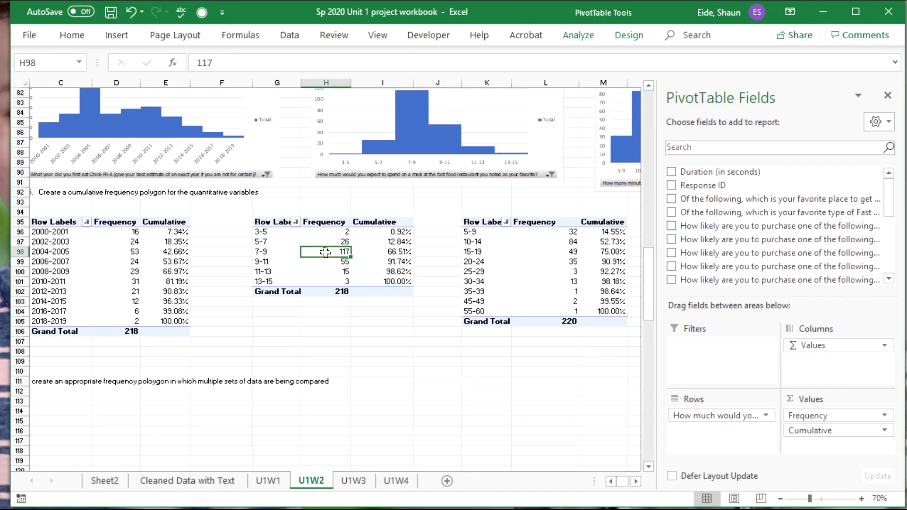
left_click(578, 41)
left_click(667, 83)
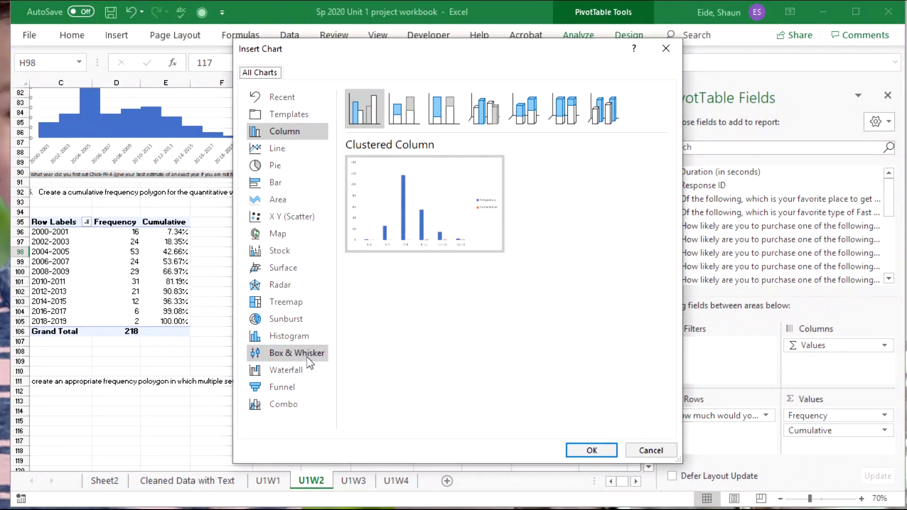
left_click(283, 151)
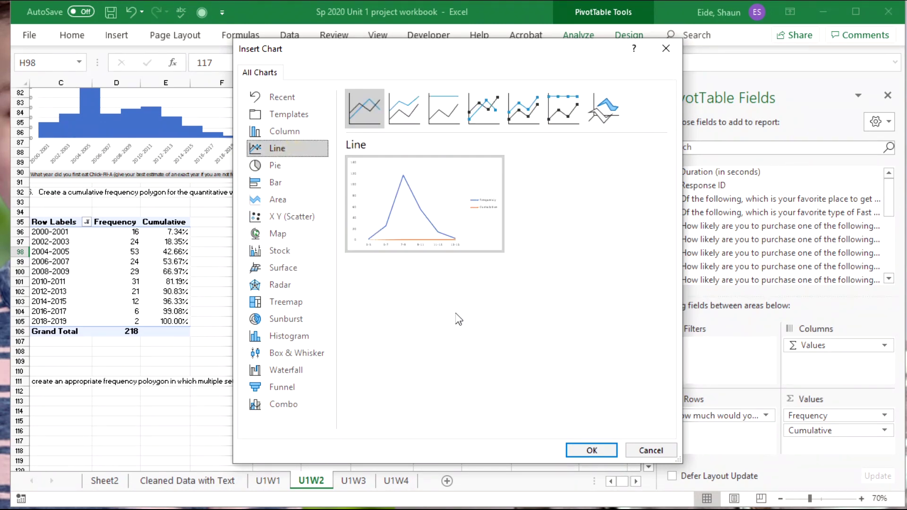
left_click(578, 449)
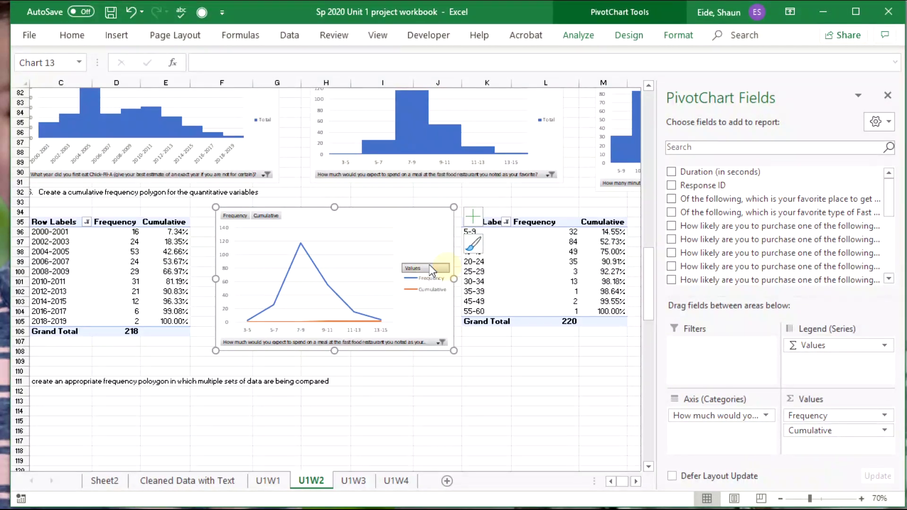
left_click(439, 342)
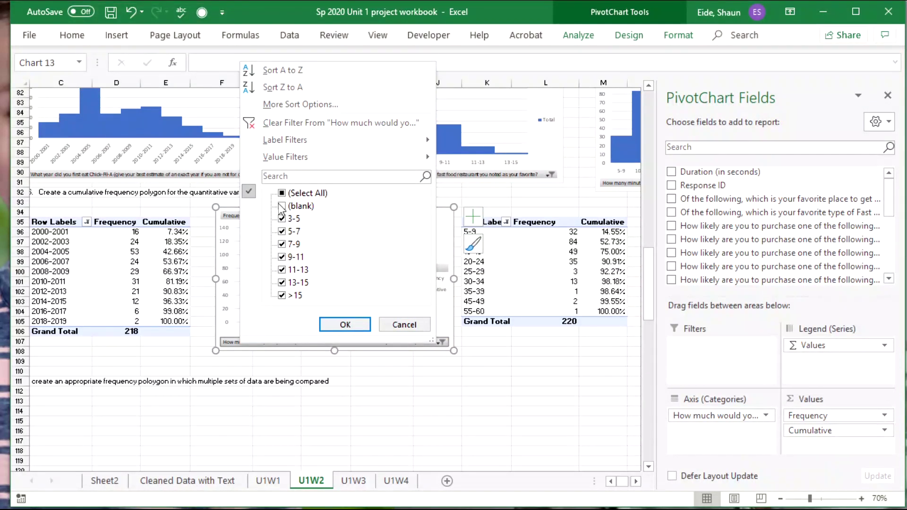
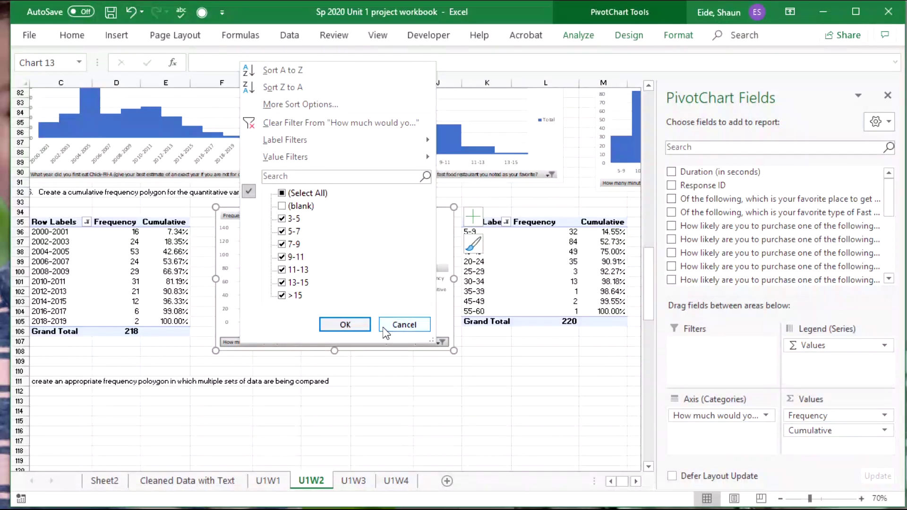
left_click(400, 325)
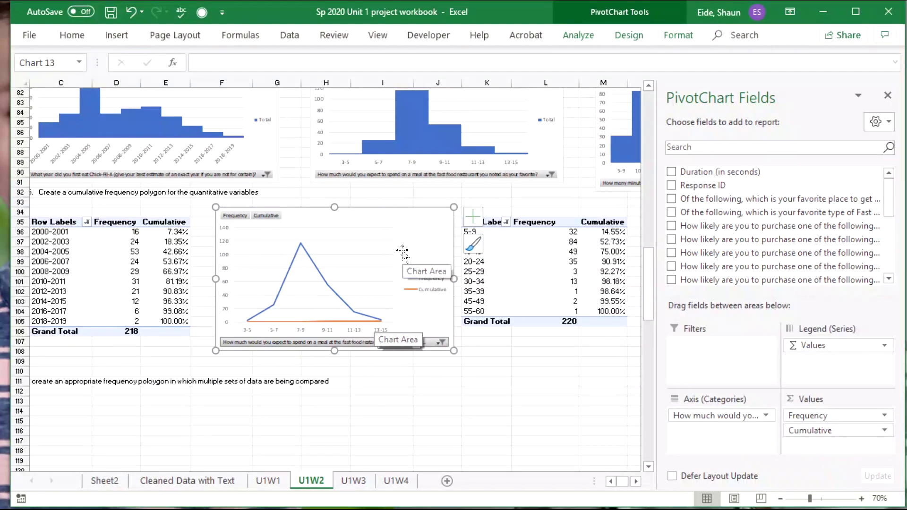
key("Delete")
left_click(296, 314)
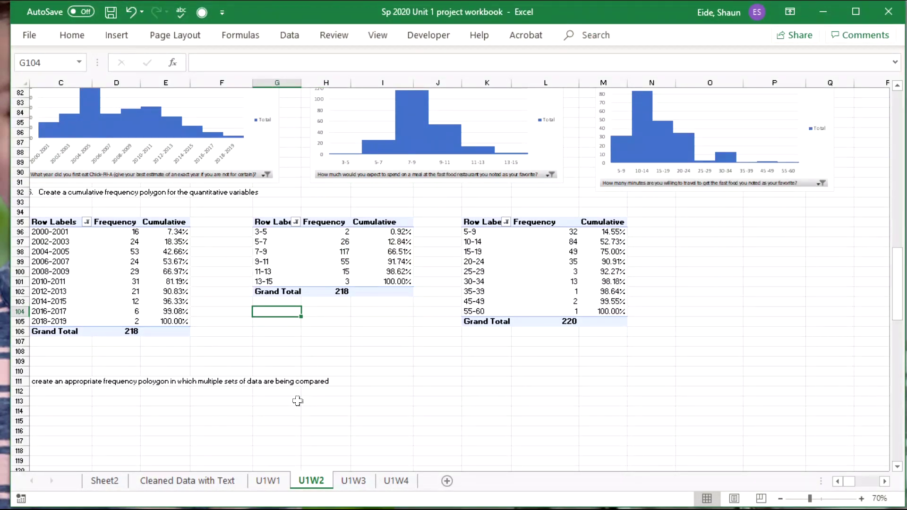
Copy the three cumulative PivotTables in C95:M106 and paste them as values only at O95.
left_click_drag(619, 221, 156, 332)
key("ctrl+c")
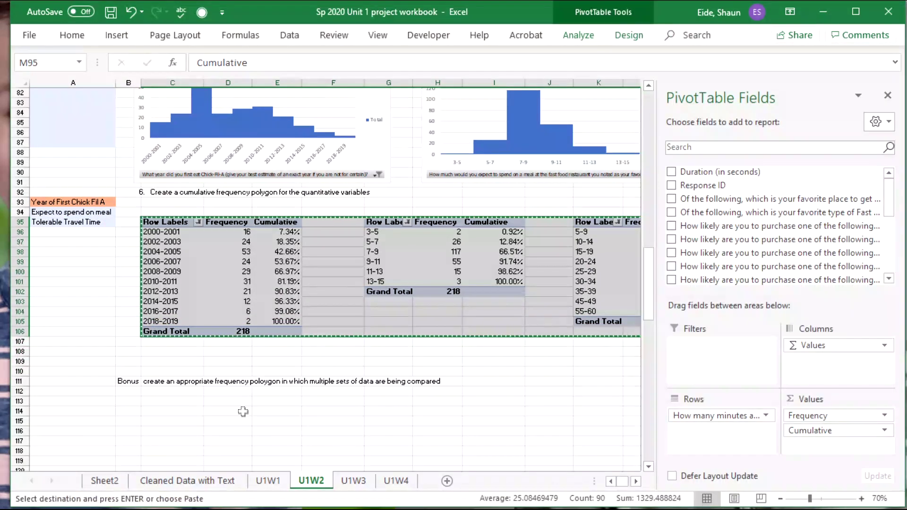
left_click(437, 411)
left_click(850, 222)
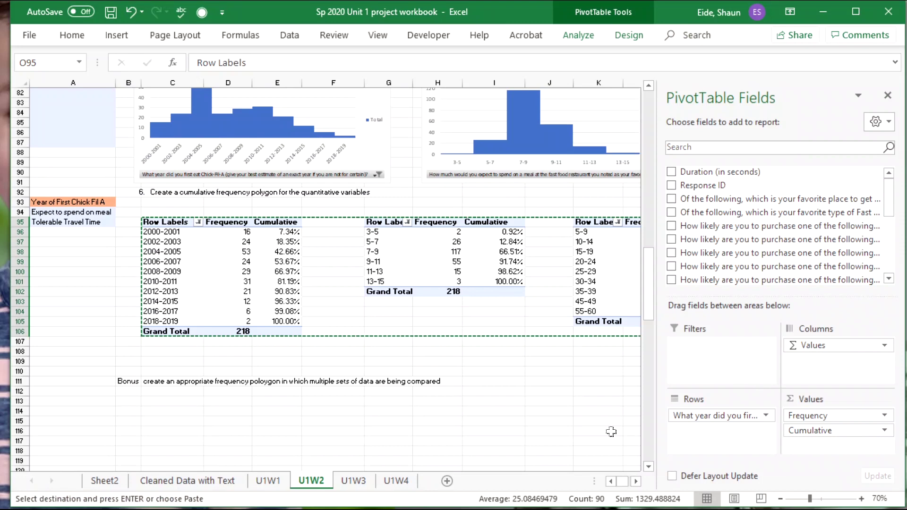
left_click(635, 481)
key("ctrl+v")
left_click(637, 482)
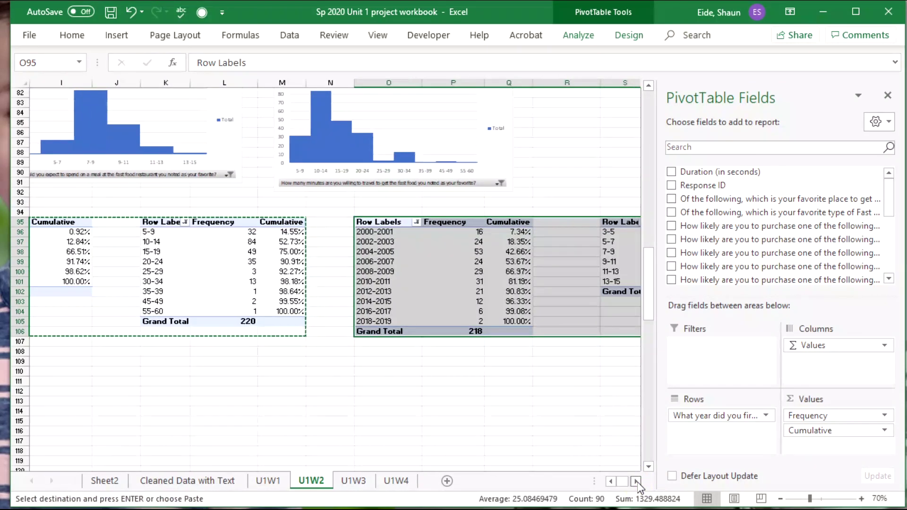
left_click(633, 348)
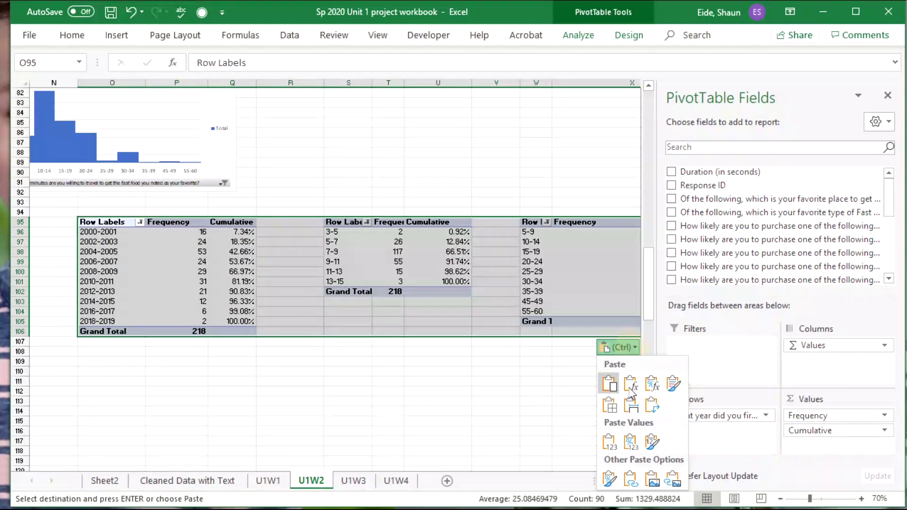
left_click(609, 442)
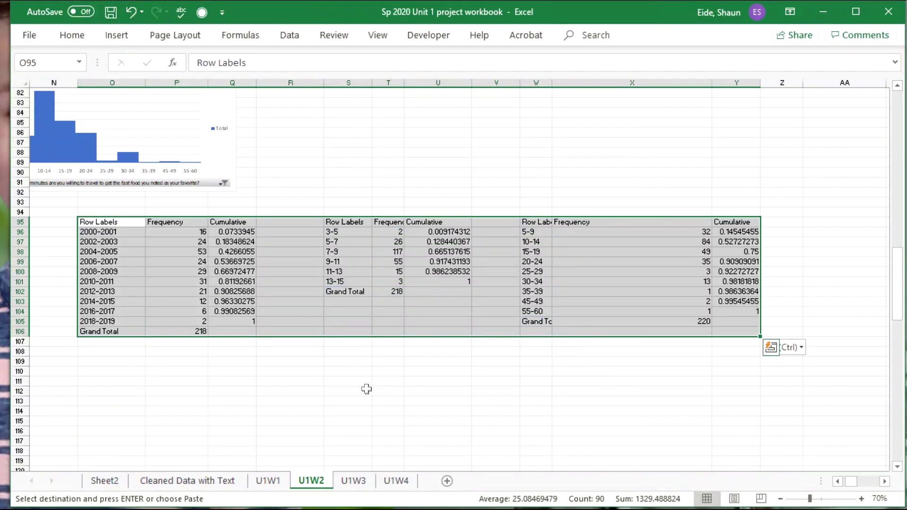
left_click(365, 391)
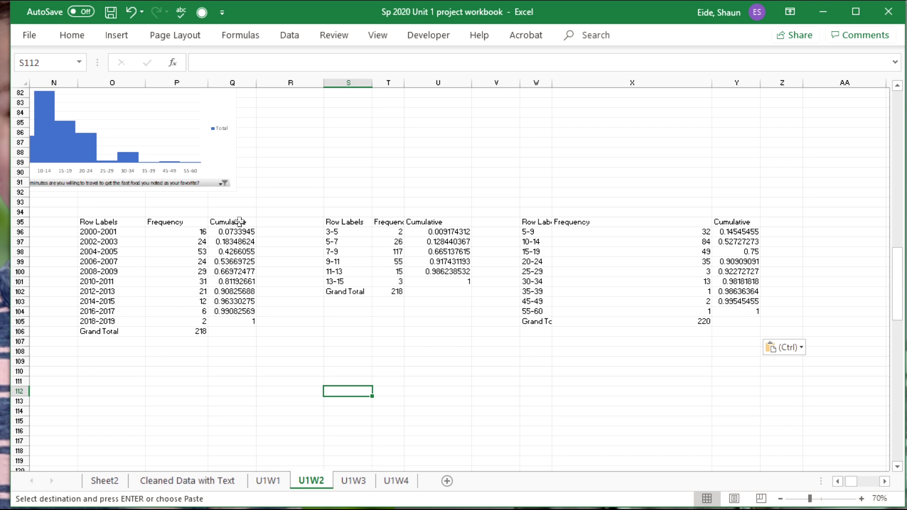
Insert a 2-D line chart of the pasted year labels and Cumulative values (O95:O105, Q95:Q105) and place it below that table.
left_click_drag(239, 222, 243, 323)
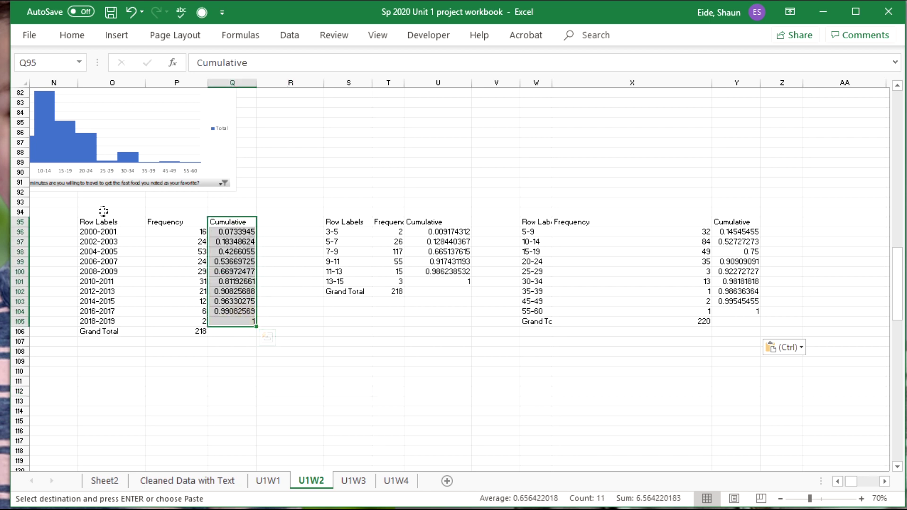
left_click_drag(107, 220, 110, 322, "ctrl")
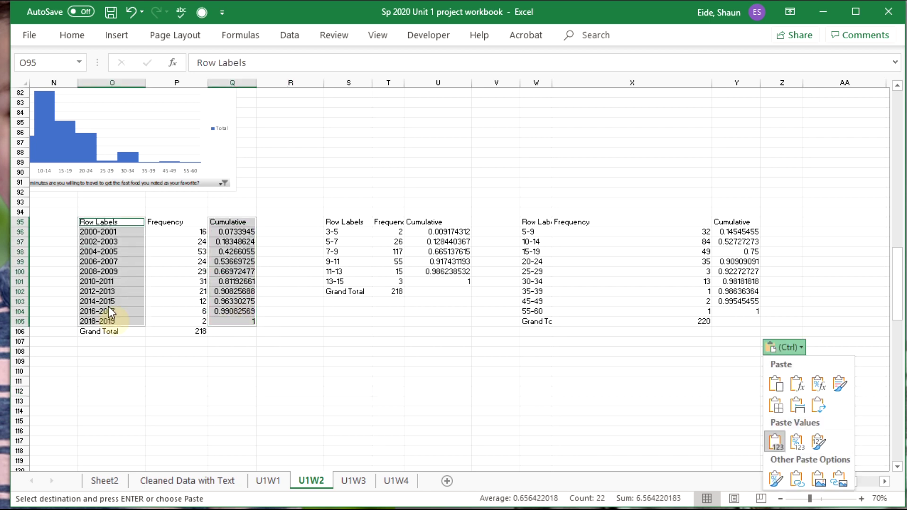
left_click(116, 35)
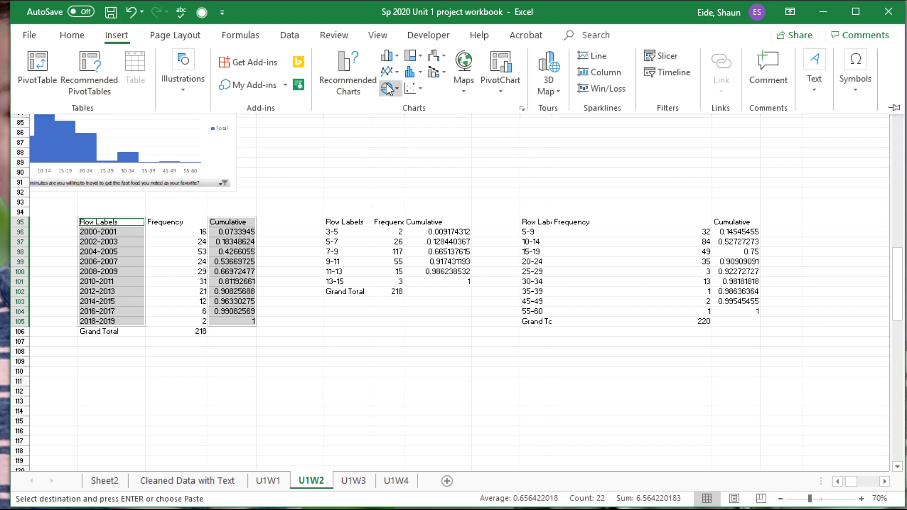
left_click(388, 72)
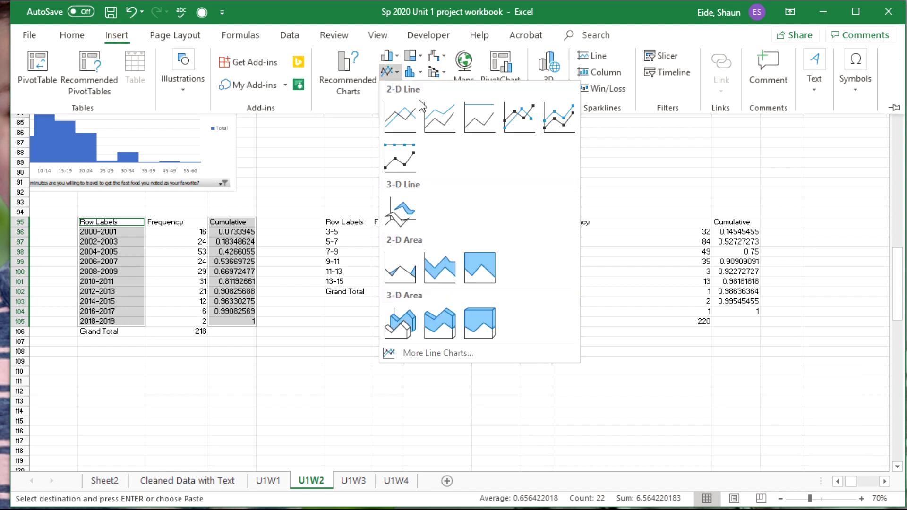
left_click(414, 125)
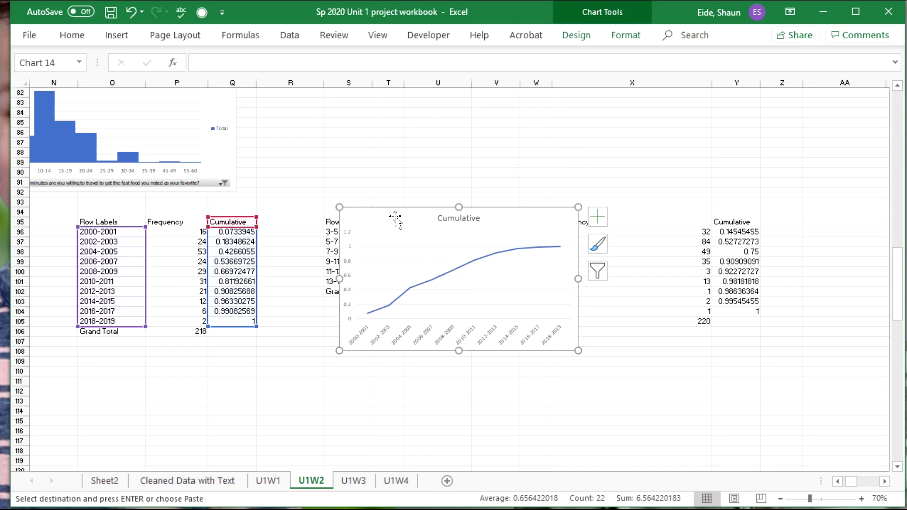
left_click_drag(396, 215, 102, 352)
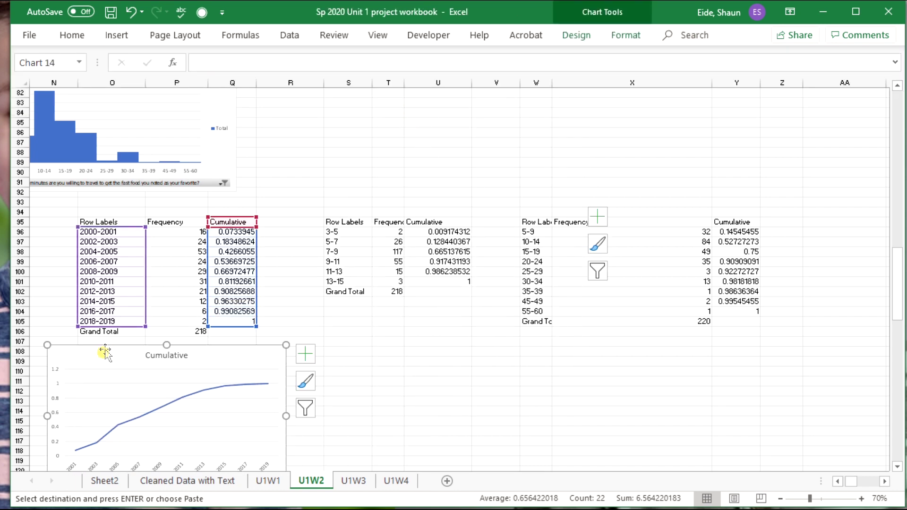
Insert a 2-D line chart of the pasted meal spending labels and Cumulative values (S95:S101, U95:U101) and place it below that table.
scroll(120, 350, "down", 2)
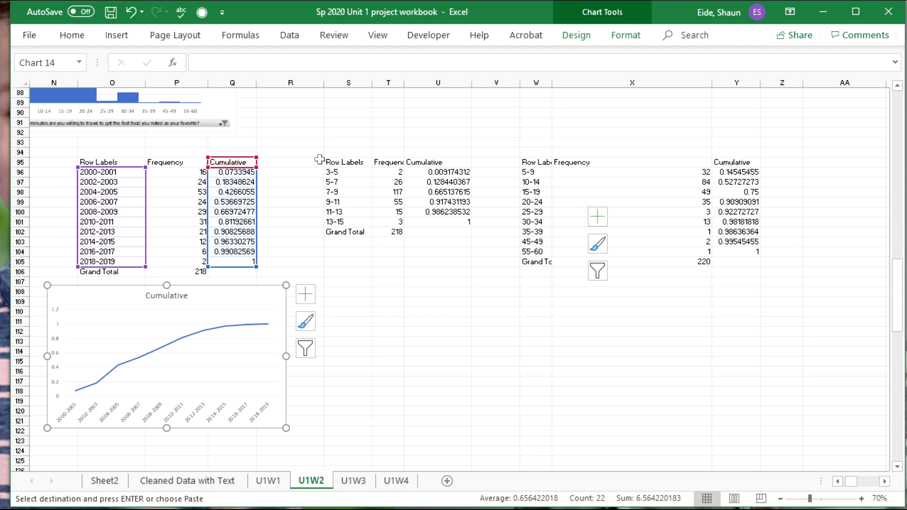
left_click_drag(320, 159, 347, 210)
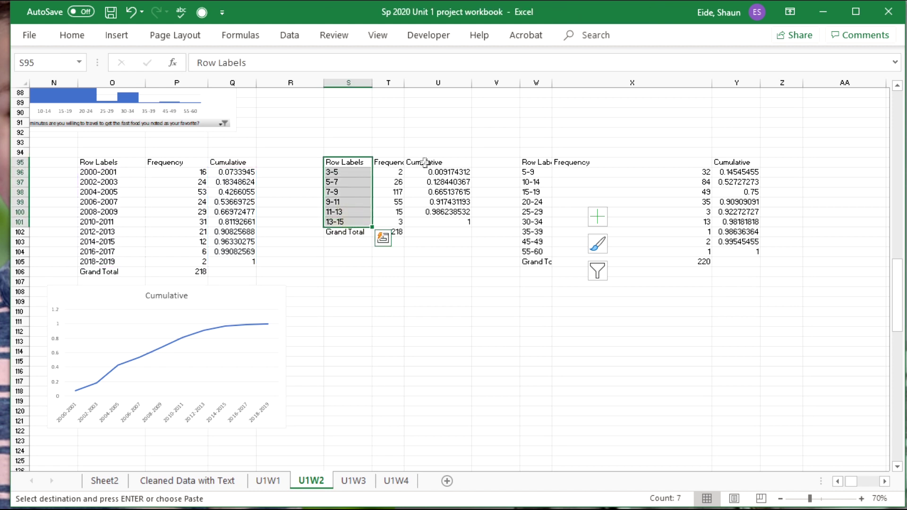
left_click_drag(438, 161, 450, 218)
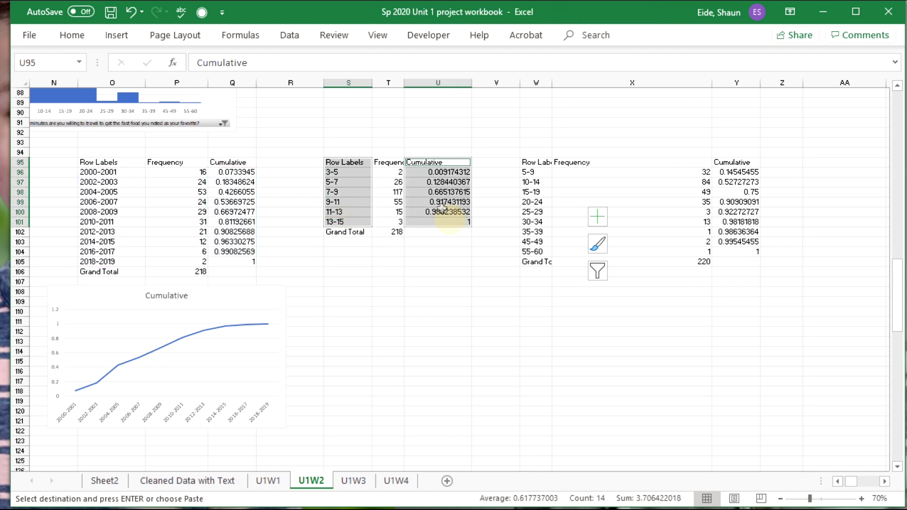
right_click(430, 191)
left_click(114, 35)
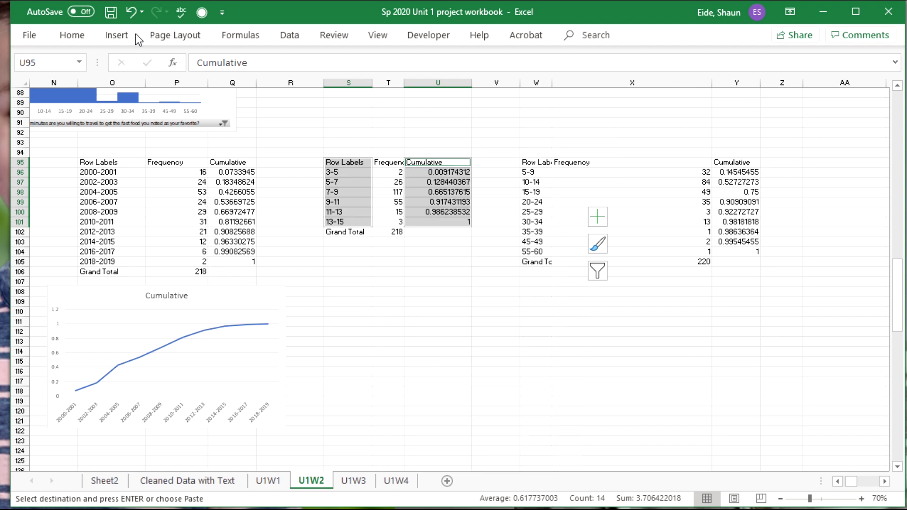
left_click(391, 72)
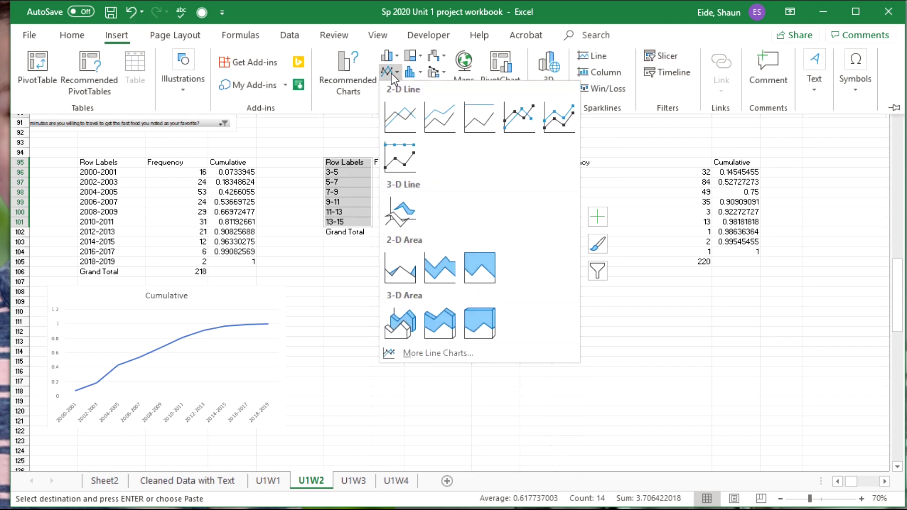
left_click(399, 116)
left_click_drag(406, 217, 370, 300)
Insert a 2-D line chart of the pasted travel minutes labels and Cumulative values (W95:W104, Y95:Y104) and place it below that table.
left_click(648, 201)
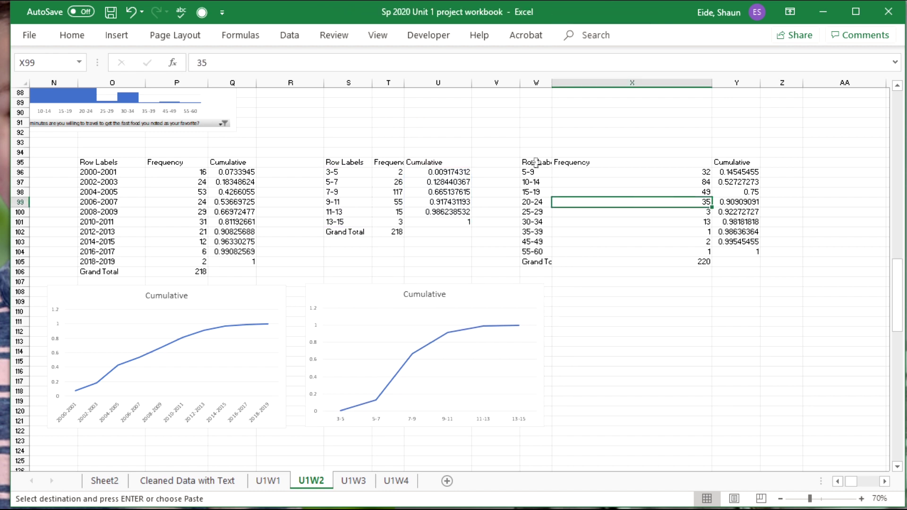
left_click_drag(534, 163, 532, 253)
left_click_drag(726, 165, 710, 252, "ctrl")
left_click(116, 35)
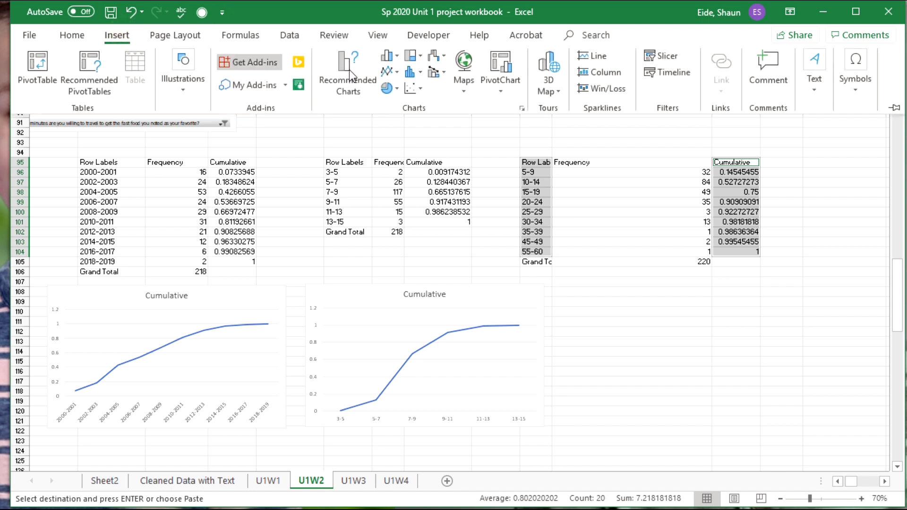
left_click(387, 71)
left_click(398, 130)
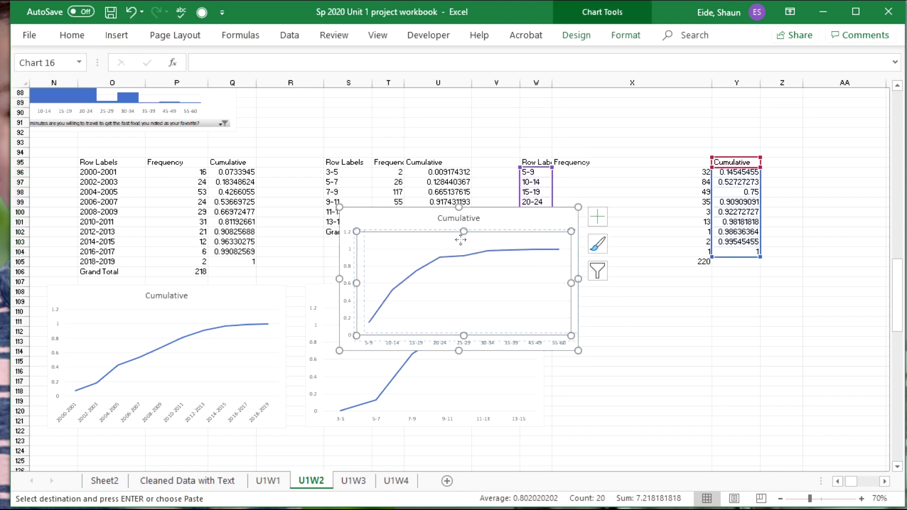
left_click_drag(459, 244, 648, 280)
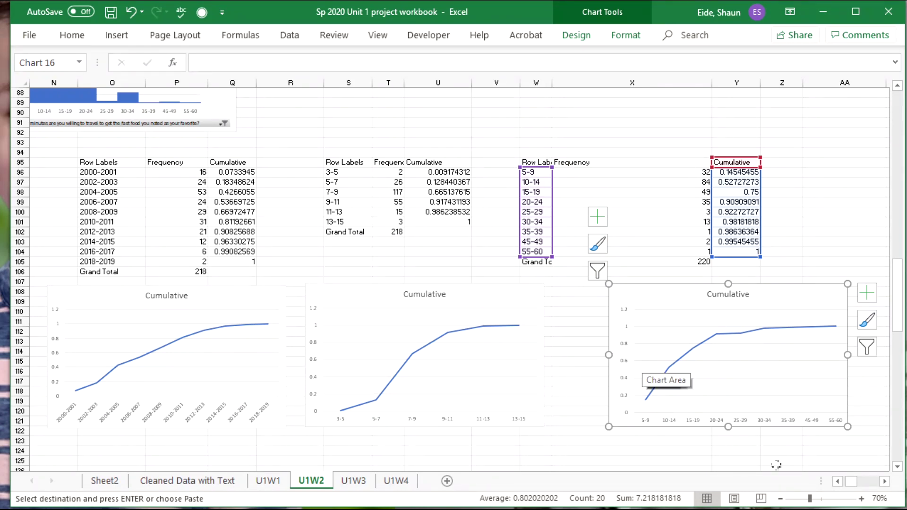
Examine the cumulative PivotTables on U1W2 and the bonus task about a frequency polygon comparing multiple sets of data.
left_click(843, 481)
left_click(683, 375)
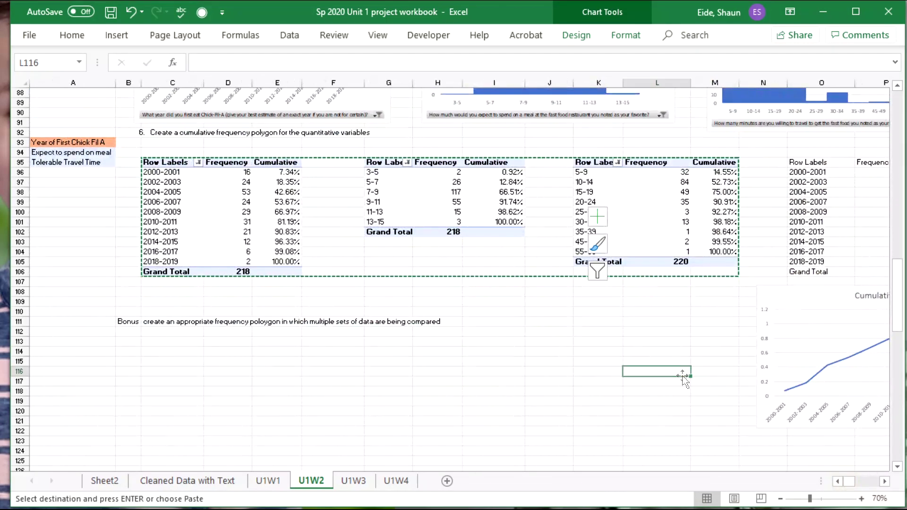
scroll(661, 283, "down", 3)
scroll(656, 195, "up", 3)
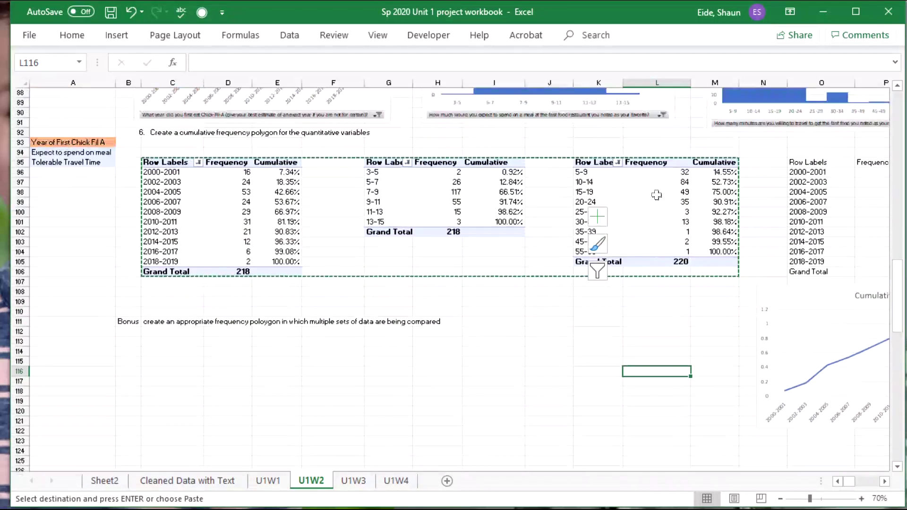
left_click(493, 310)
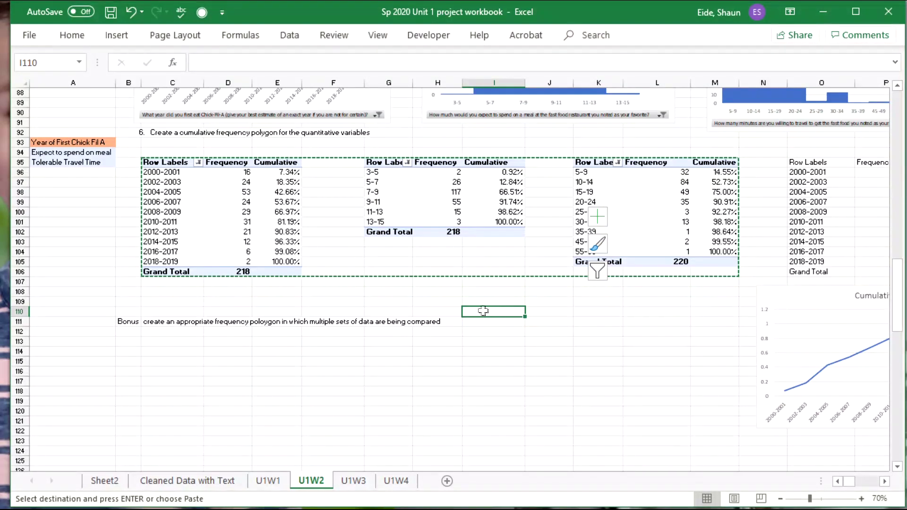
left_click(258, 328)
left_click_drag(166, 202, 279, 202)
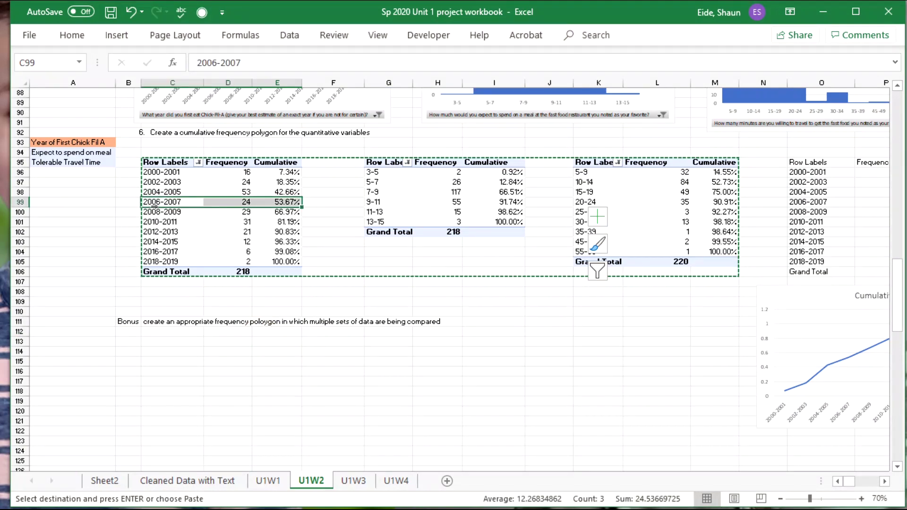
left_click(166, 245)
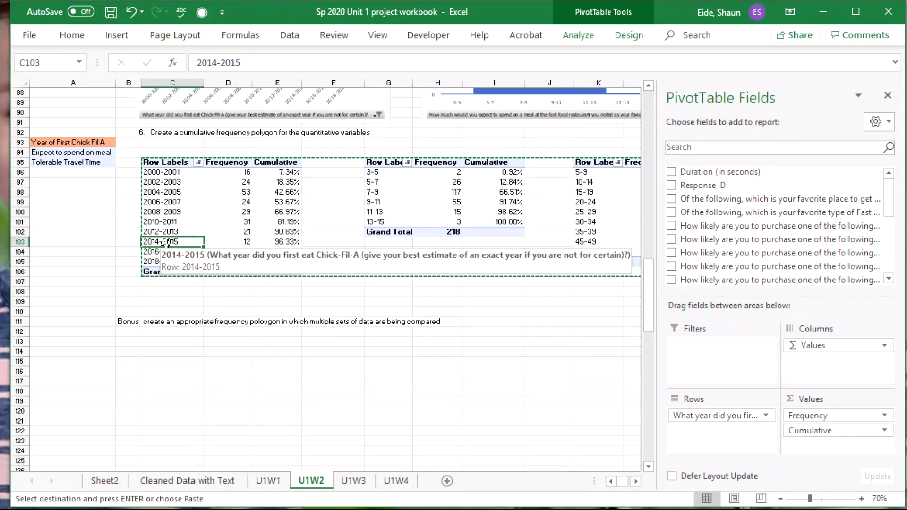
Examine the survey columns on the Cleaned Data with Text sheet for variables suited to a multi-set comparison.
left_click(186, 482)
left_click(121, 482)
left_click(95, 425)
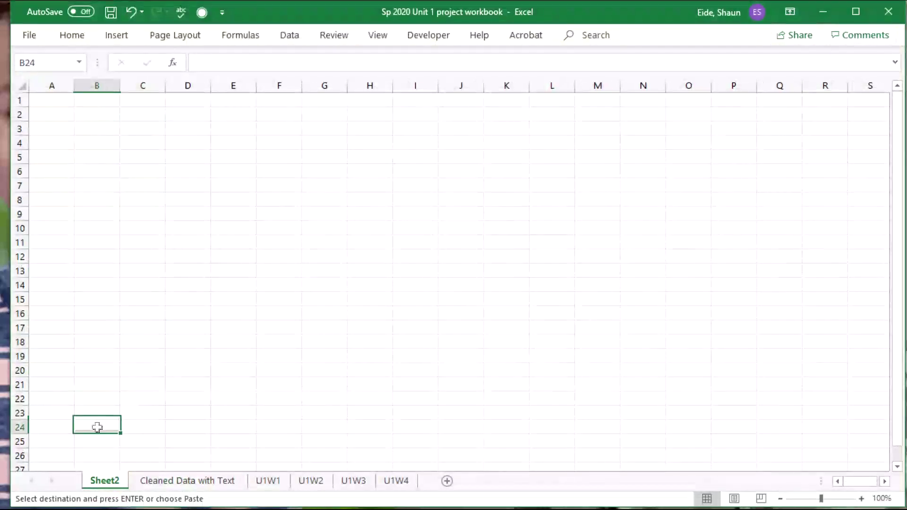
left_click(195, 481)
left_click(210, 380)
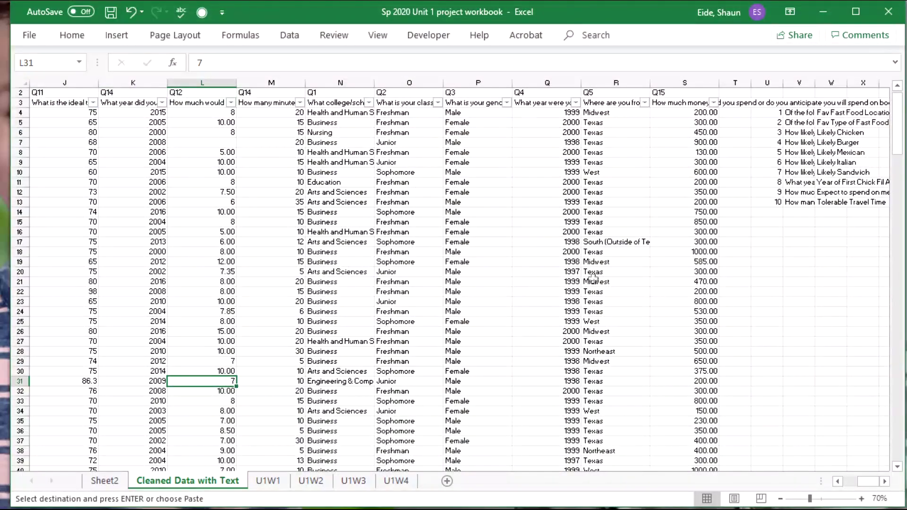
left_click_drag(713, 243, 349, 193)
left_click(373, 288)
left_click(784, 249)
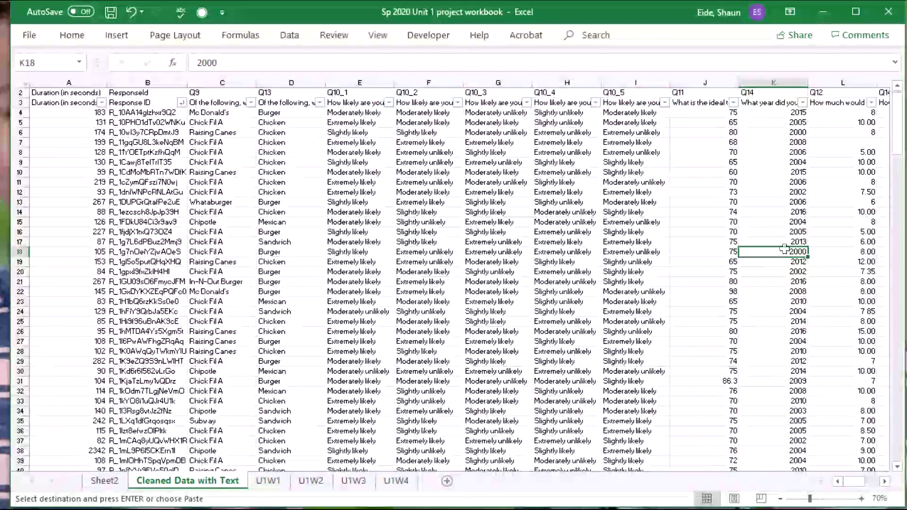
key("Right")
key("Right")
key("Right")
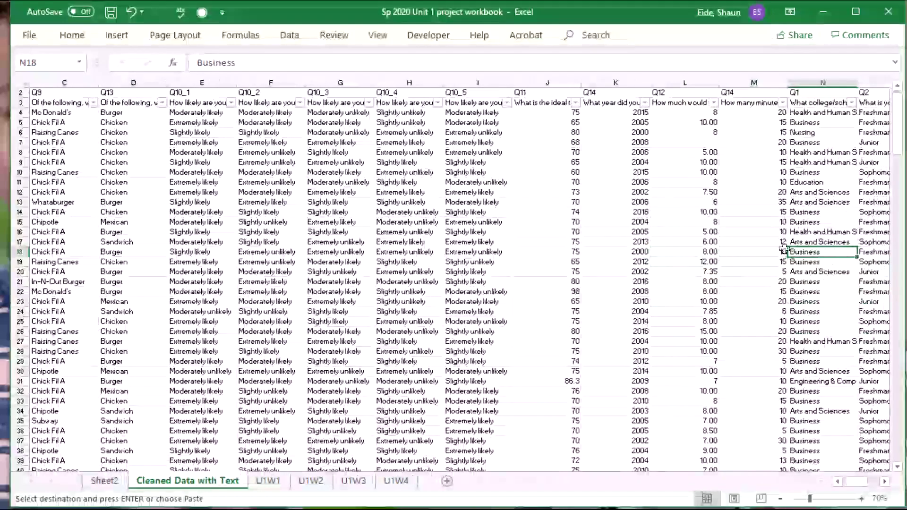
key("Left")
key("Left")
key("Left")
key("Left")
key("Left")
key("Left")
key("Left")
key("Left")
key("Left")
key("Left")
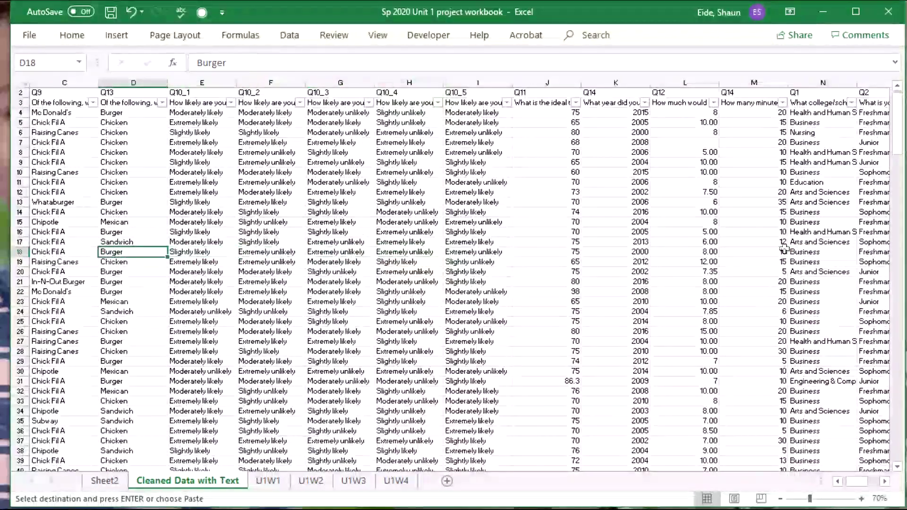
key("Left")
key("Left")
key("Left")
key("Right")
key("Right")
key("Right")
key("Right")
key("Right")
key("Right")
key("Right")
key("Right")
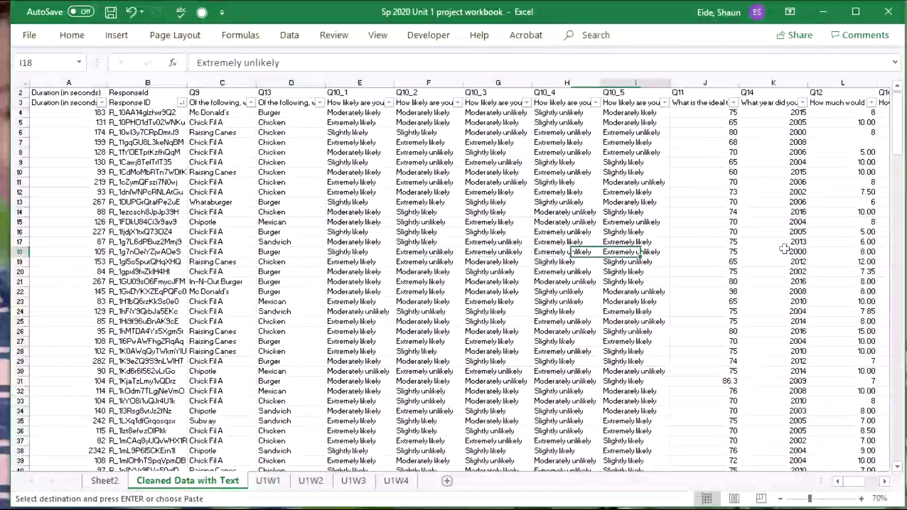
key("Right")
key("Right")
key("Right")
key("Right")
key("Right")
key("Right")
key("Right")
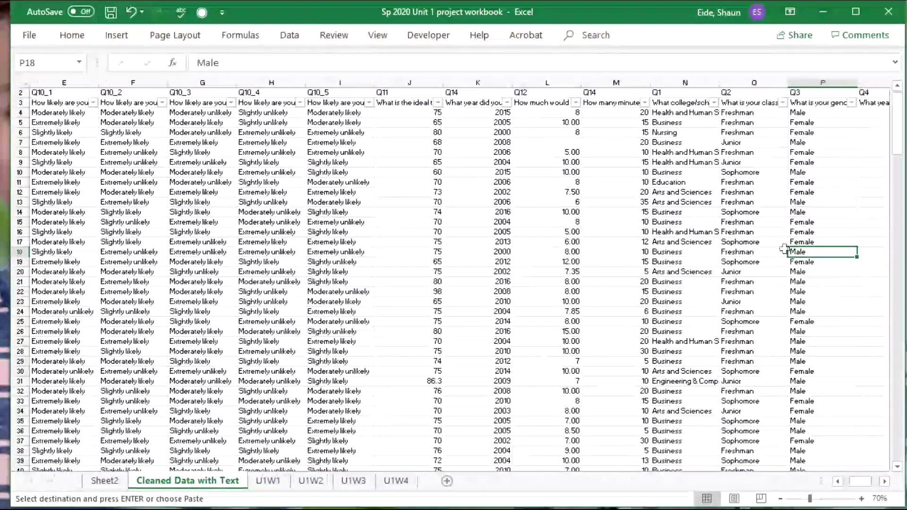
Review the existing frequency tables, pie graphs, histograms and bonus task on the U1W2 sheet.
left_click(310, 480)
left_click(340, 418)
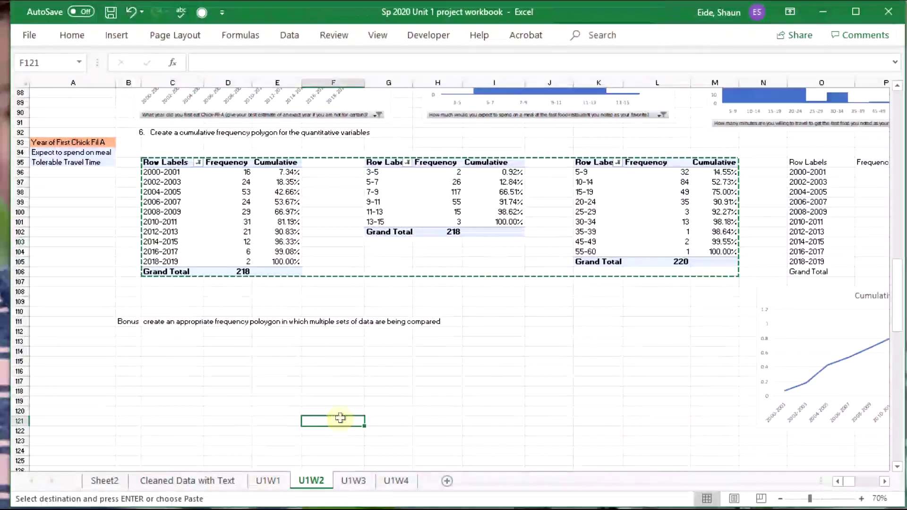
scroll(340, 418, "up", 9)
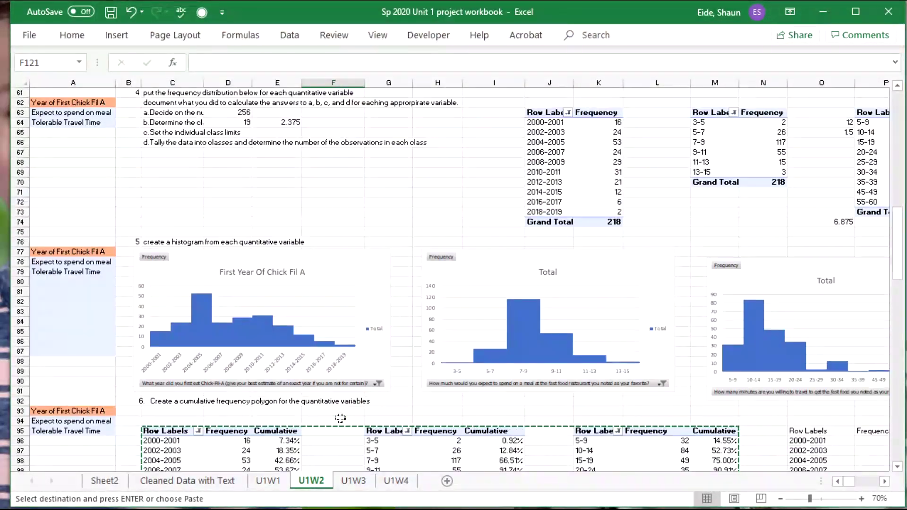
scroll(340, 418, "up", 7)
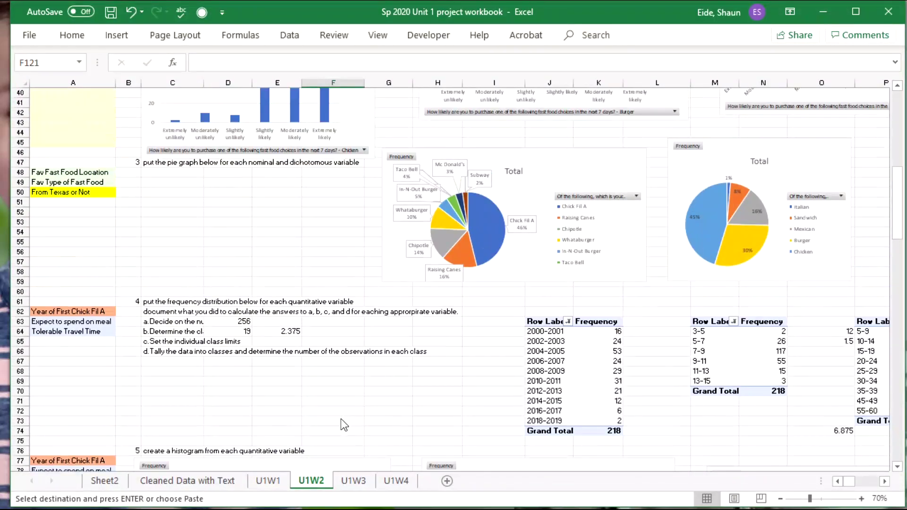
scroll(341, 419, "down", 13)
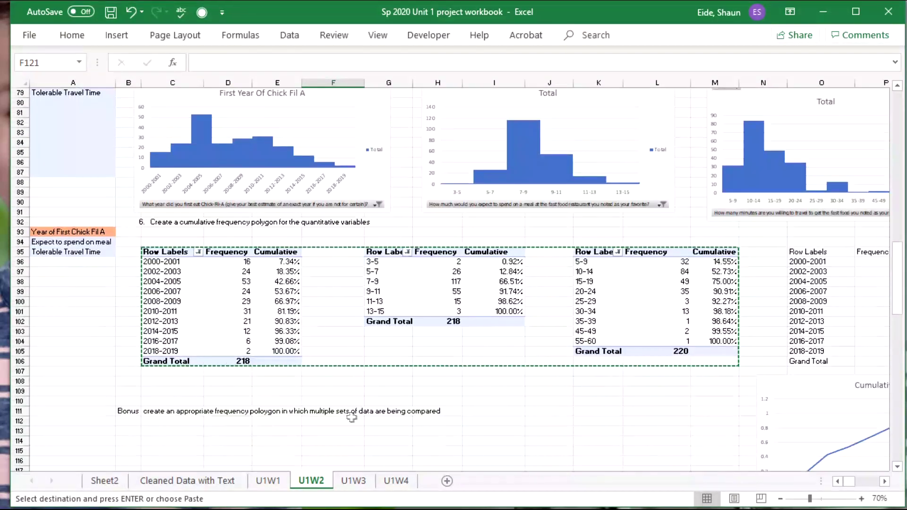
scroll(352, 418, "up", 5)
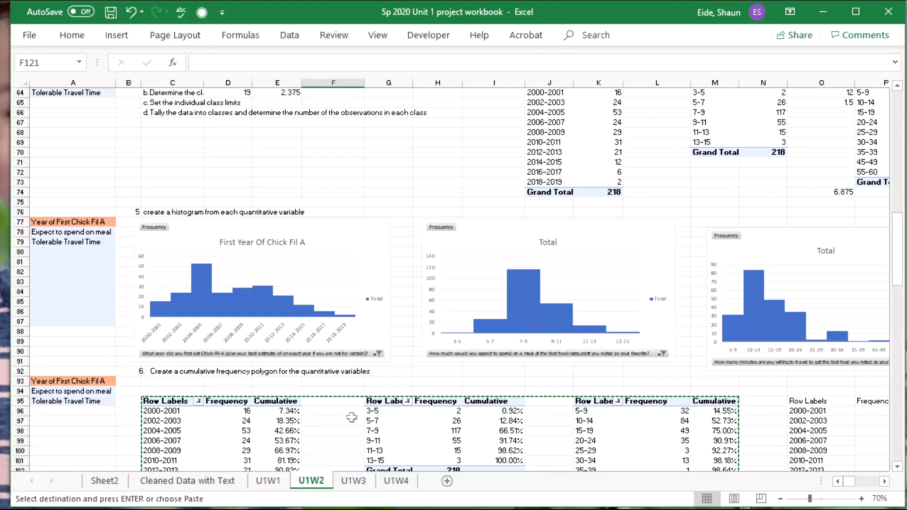
scroll(351, 417, "down", 7)
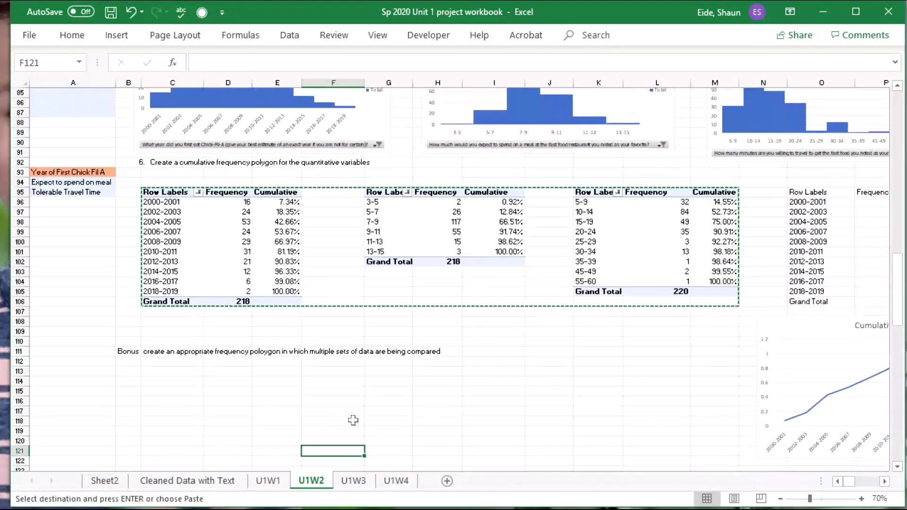
left_click(287, 389)
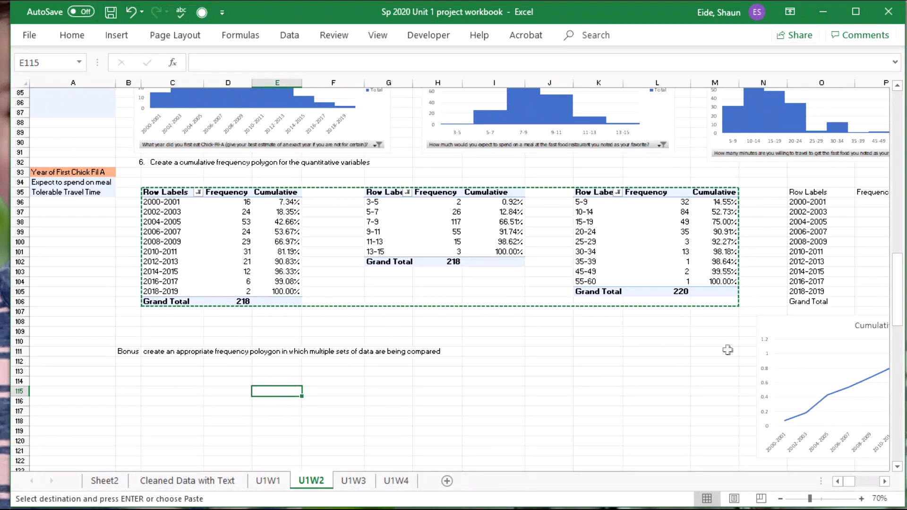
scroll(666, 354, "up", 15)
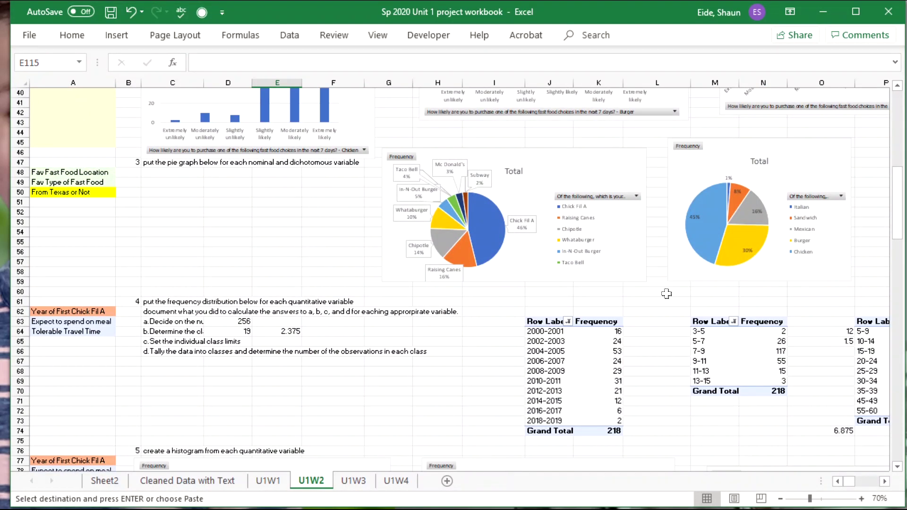
scroll(642, 335, "up", 7)
scroll(643, 326, "up", 1)
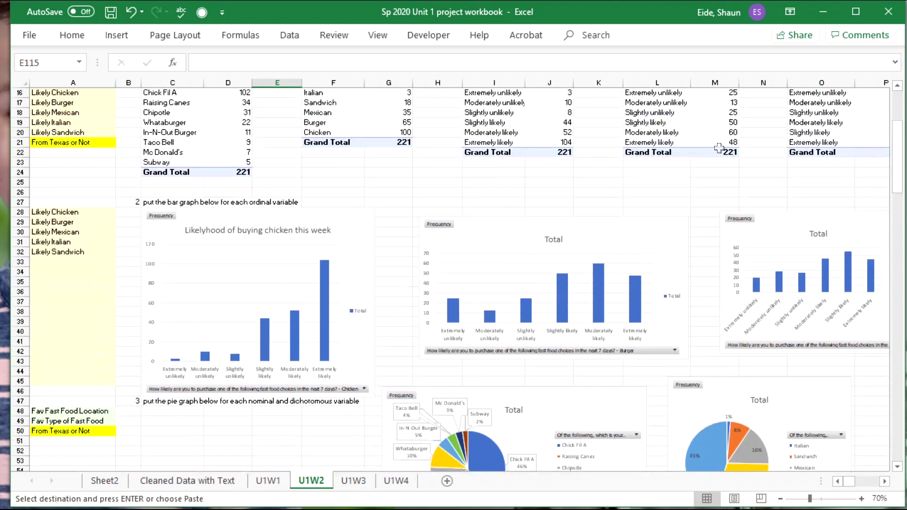
Copy the Fav Fast Food Location PivotTable in C15:D24 and paste it at C114 under the bonus task.
left_click(703, 171)
scroll(704, 177, "up", 3)
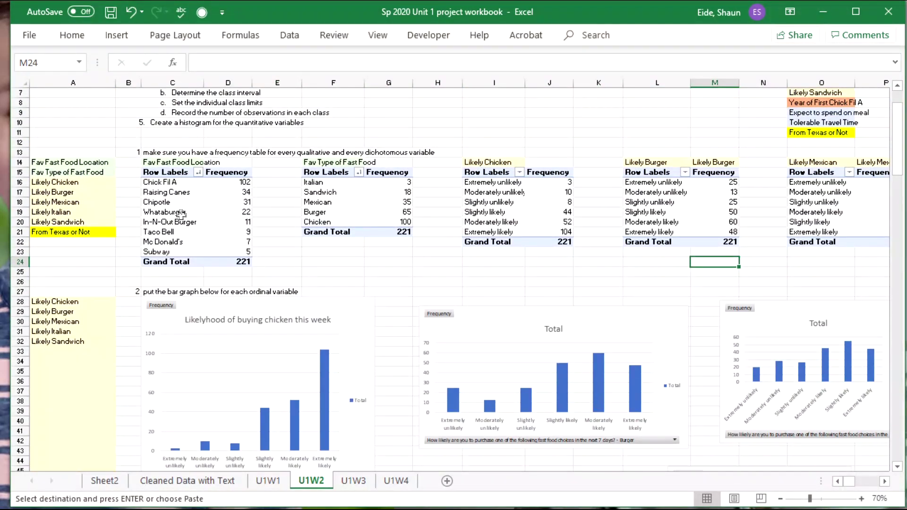
left_click(178, 191)
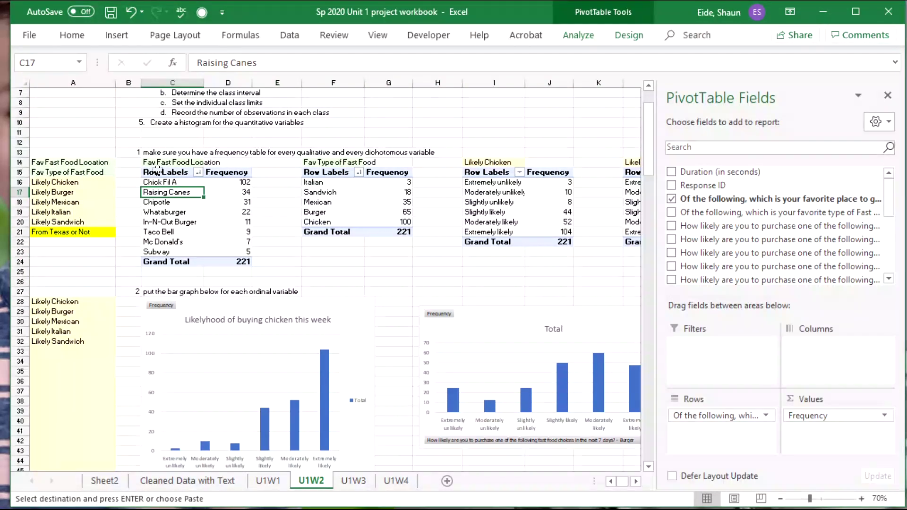
left_click_drag(157, 171, 237, 250)
key("ctrl+c")
scroll(236, 251, "down", 20)
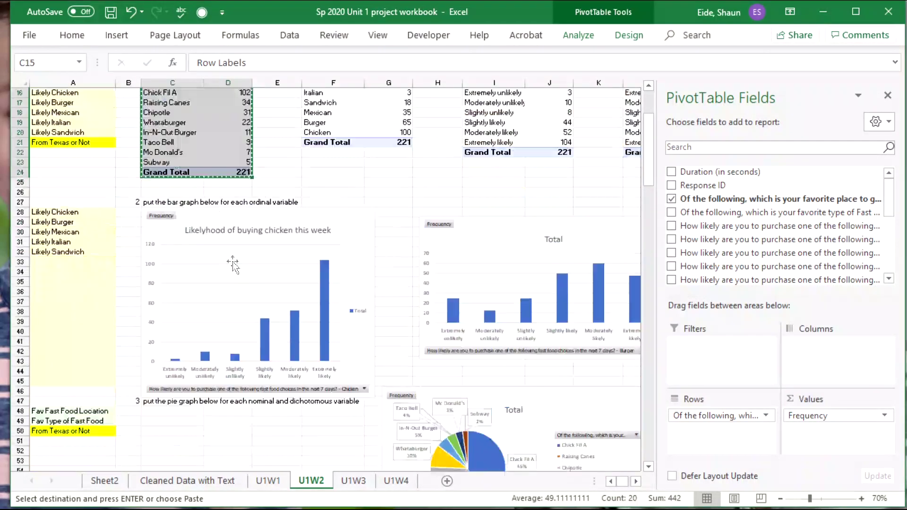
left_click(166, 349)
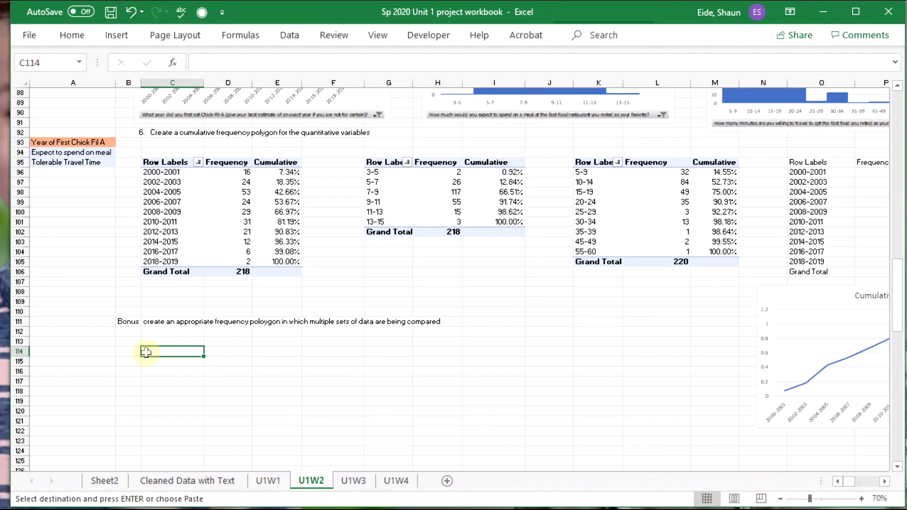
key("ctrl+v")
In the pasted PivotTable, move the favorite fast food place field from rows to filters and remove Frequency from the values.
left_click_drag(156, 381, 236, 381)
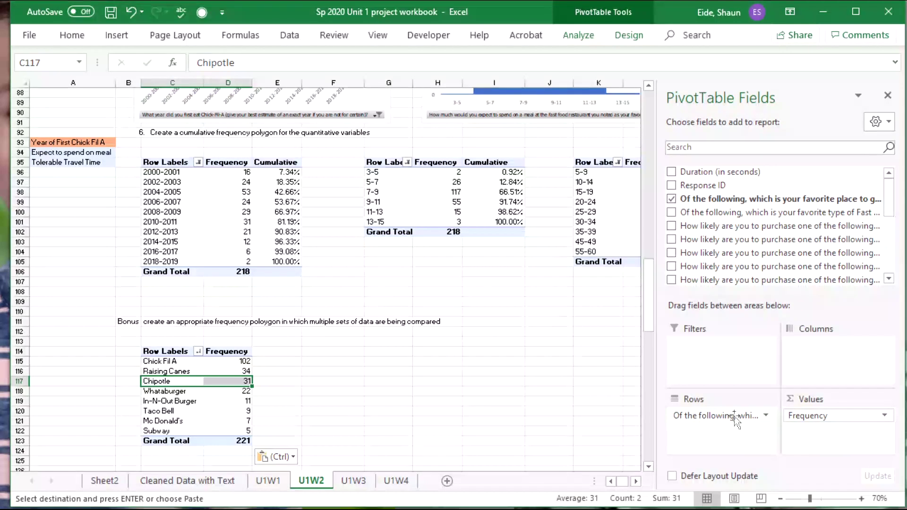
left_click_drag(737, 415, 732, 369)
left_click(731, 358)
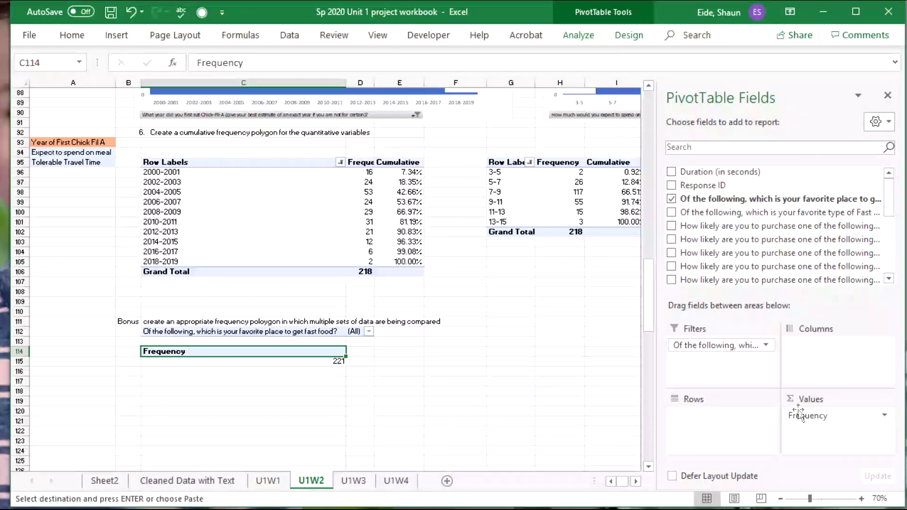
left_click_drag(800, 415, 770, 257)
Add the year of first eating Chick-Fil-A as the PivotTable's rows and filter the favorite place to Chick Fil A.
scroll(769, 258, "down", 3)
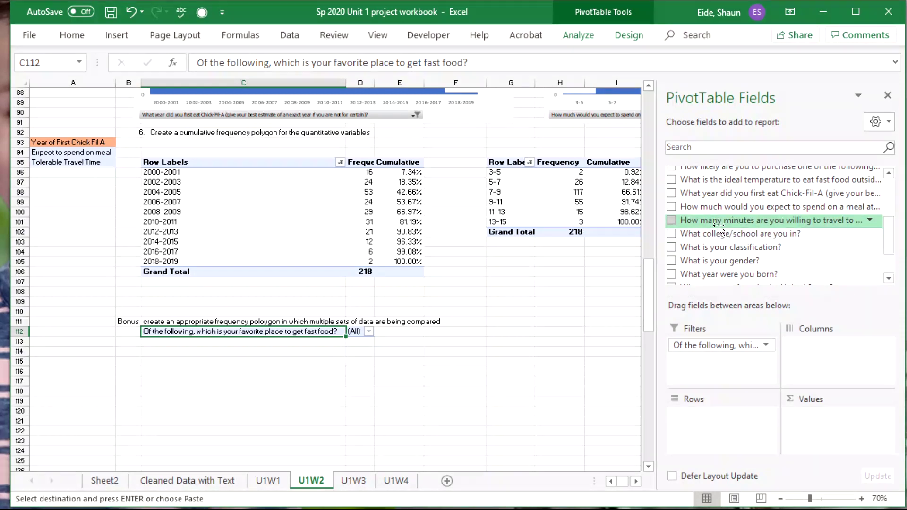
left_click_drag(715, 194, 704, 418)
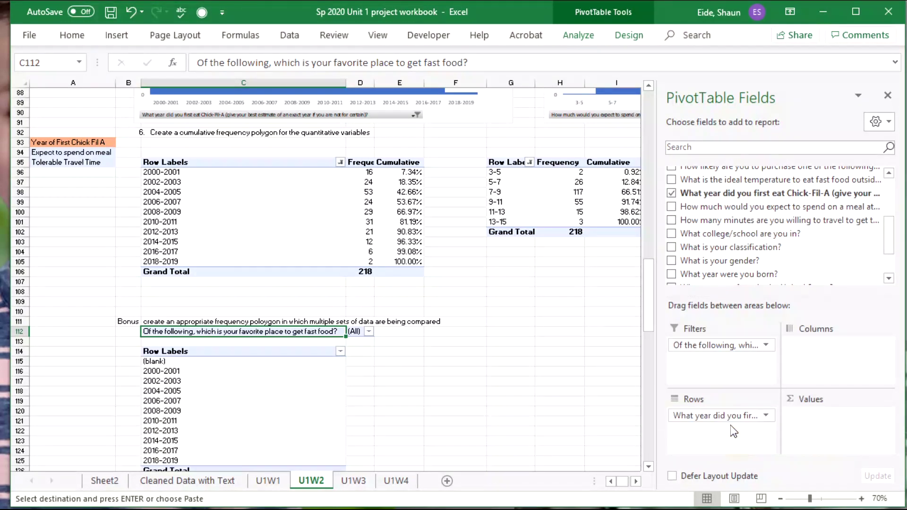
left_click(368, 331)
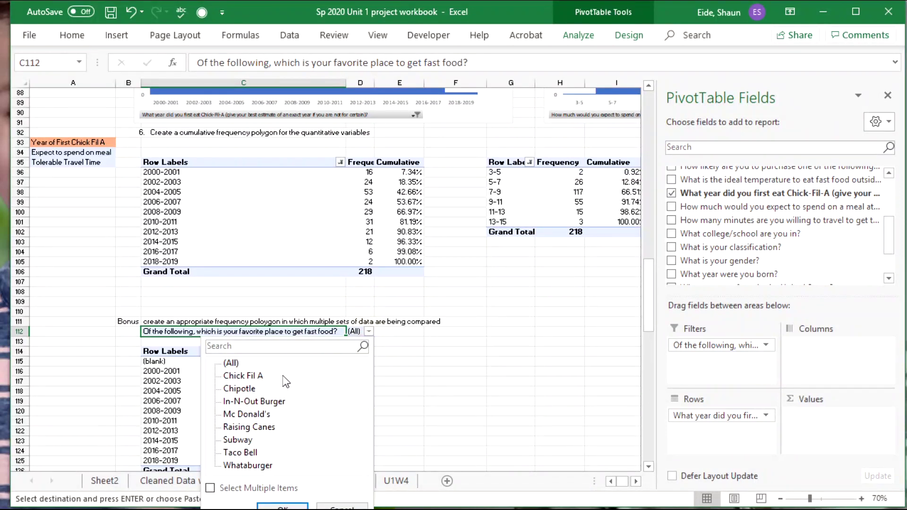
left_click(254, 376)
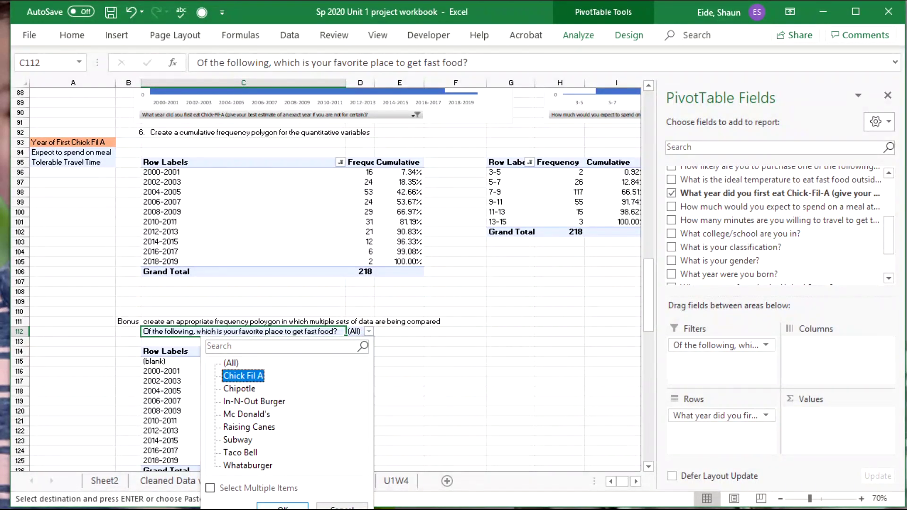
left_click(282, 507)
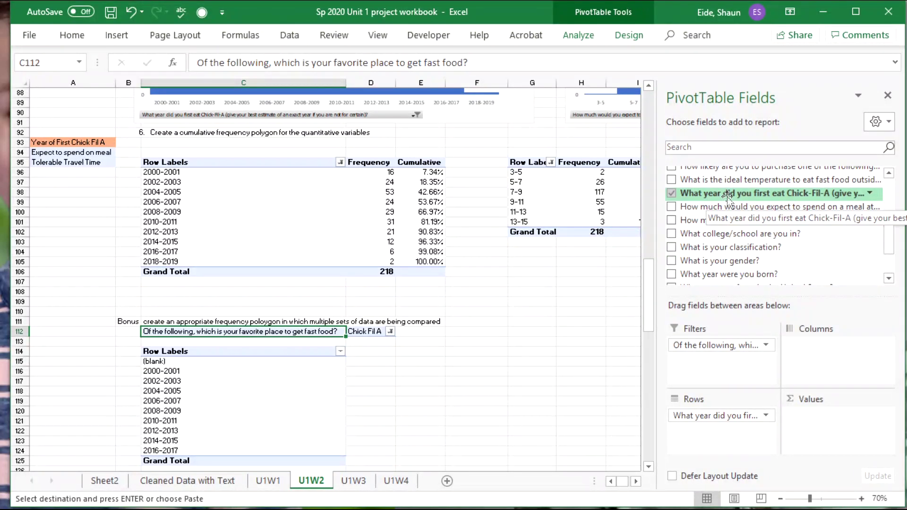
Add a count of the year of first eating Chick-Fil-A to the bonus PivotTable's values and view the counts.
left_click_drag(727, 198, 819, 440)
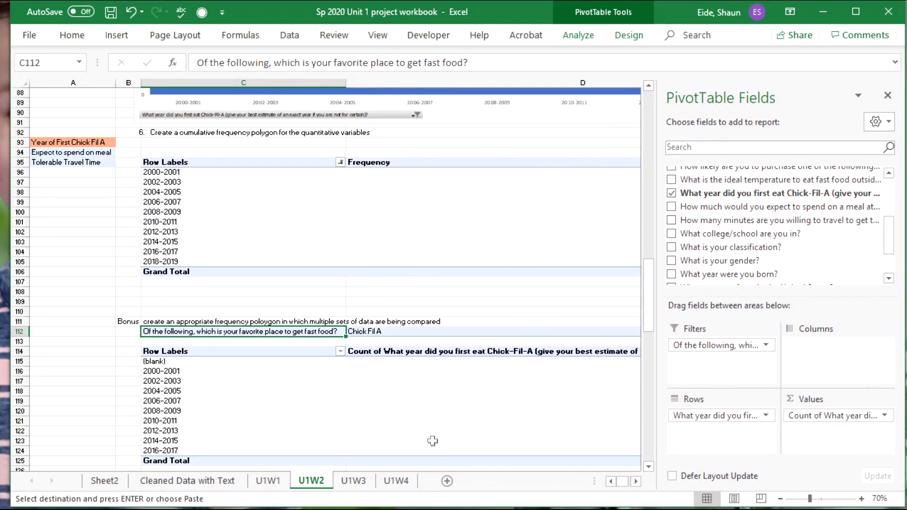
left_click(636, 481)
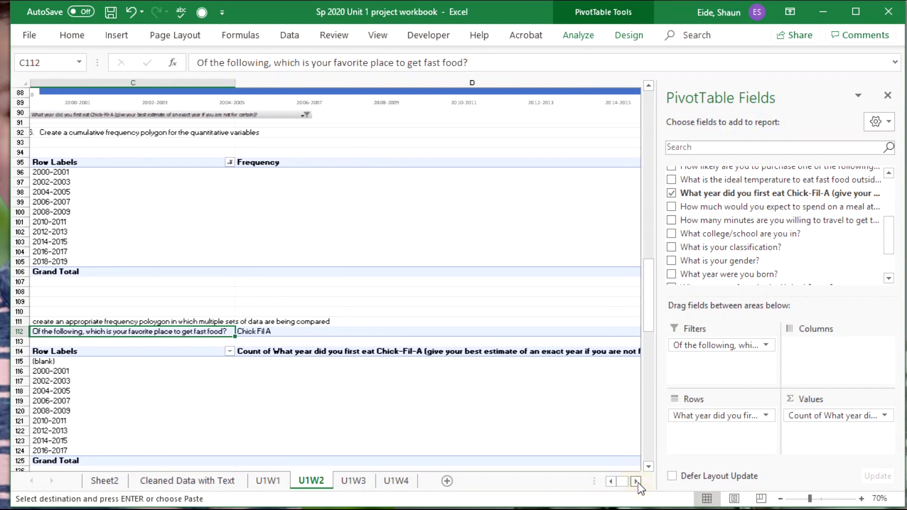
scroll(599, 482, "left", 2)
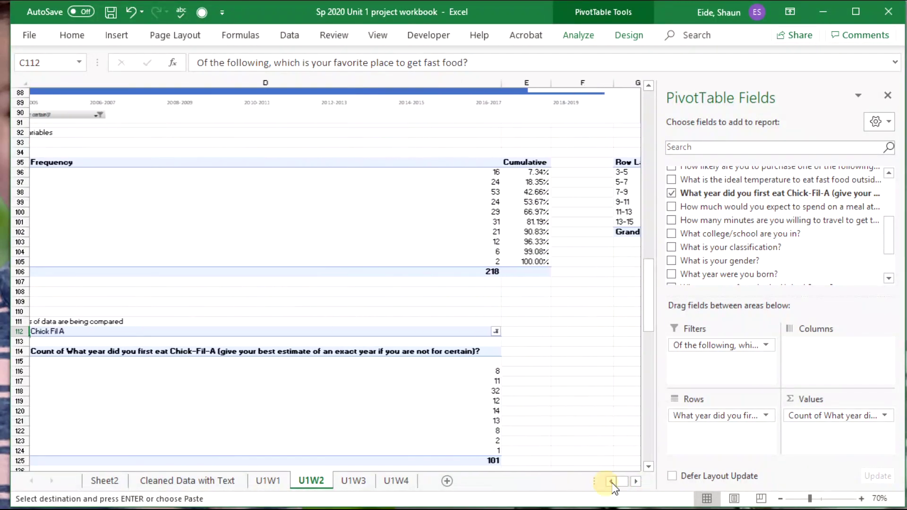
Rename the count of the year of first eating Chick-Fil-A in the bonus PivotTable to Frequency.
left_click(446, 352)
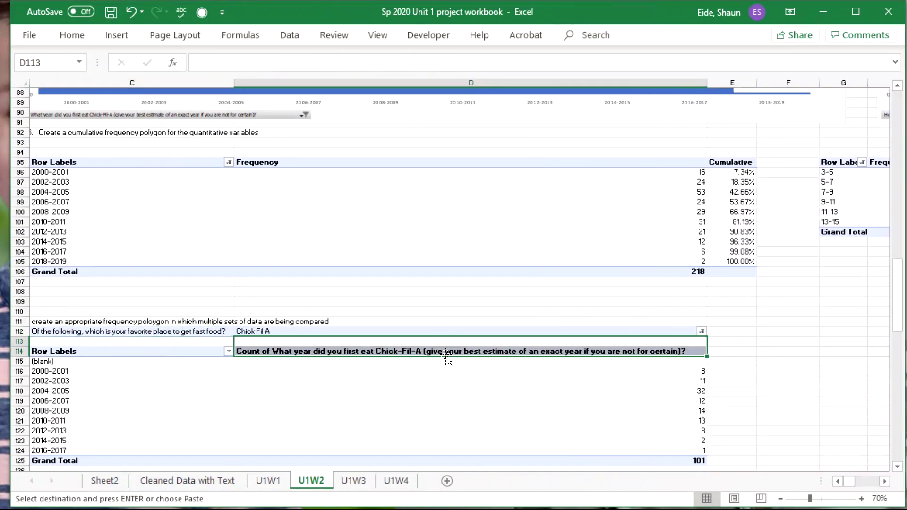
double_click(445, 352)
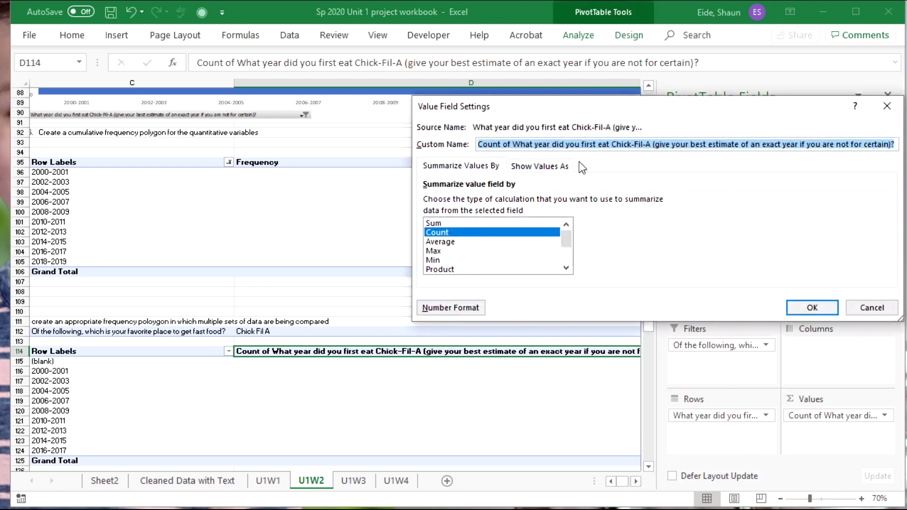
double_click(622, 144)
key("ctrl+a")
type("Fre")
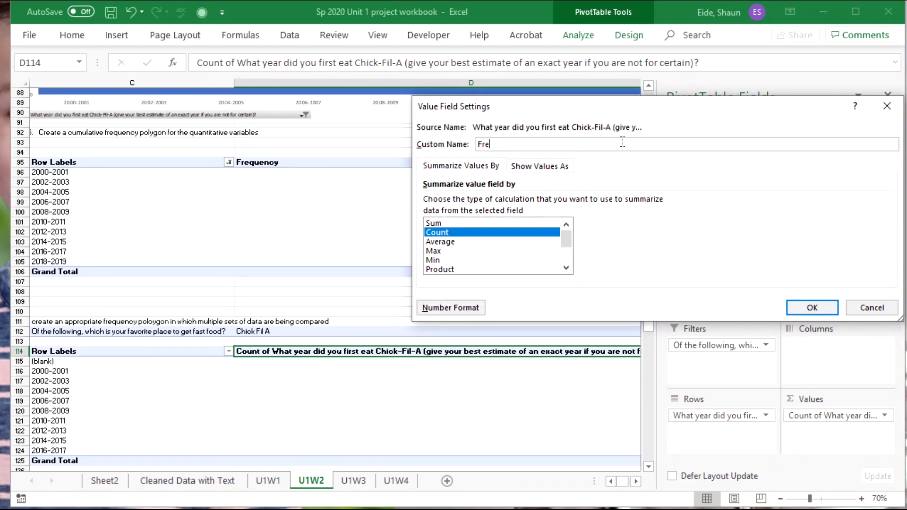
type("quency")
key("Return")
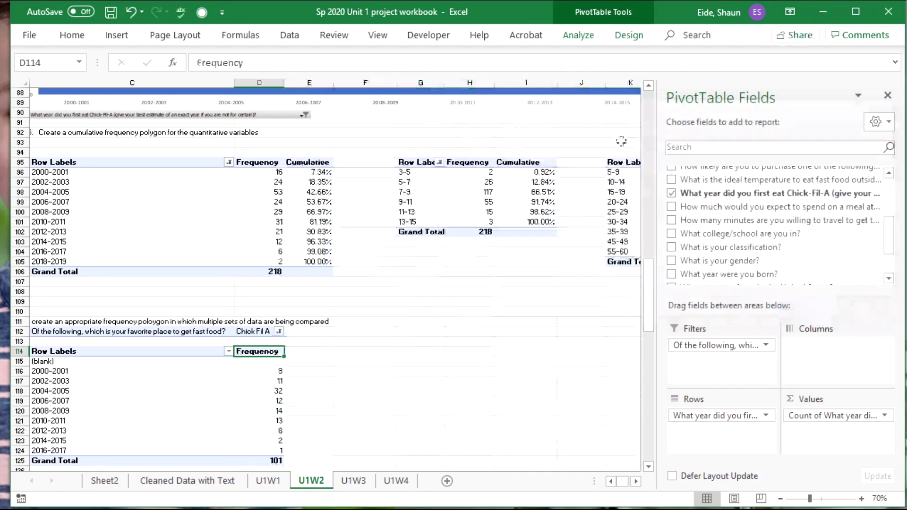
Copy the year ranges and frequencies in C116:D124 and paste them at C128 below the PivotTable.
left_click(139, 381)
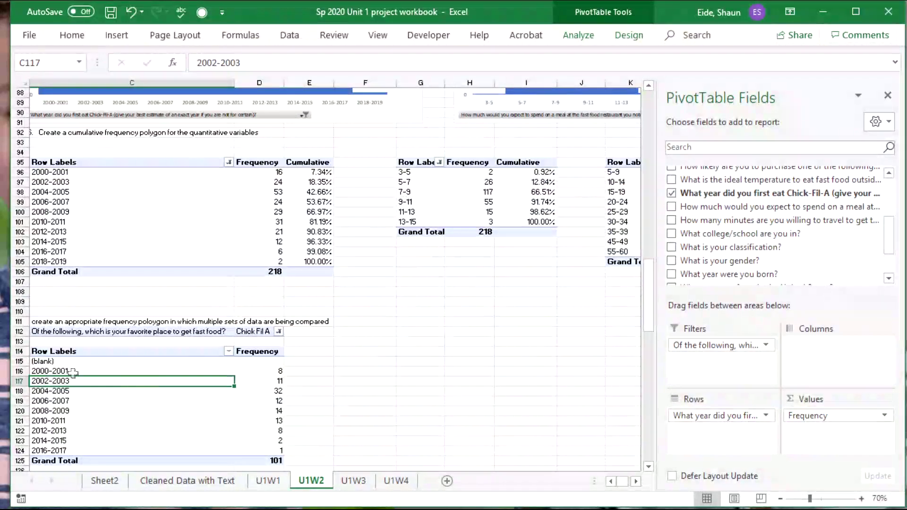
left_click_drag(72, 373, 258, 450)
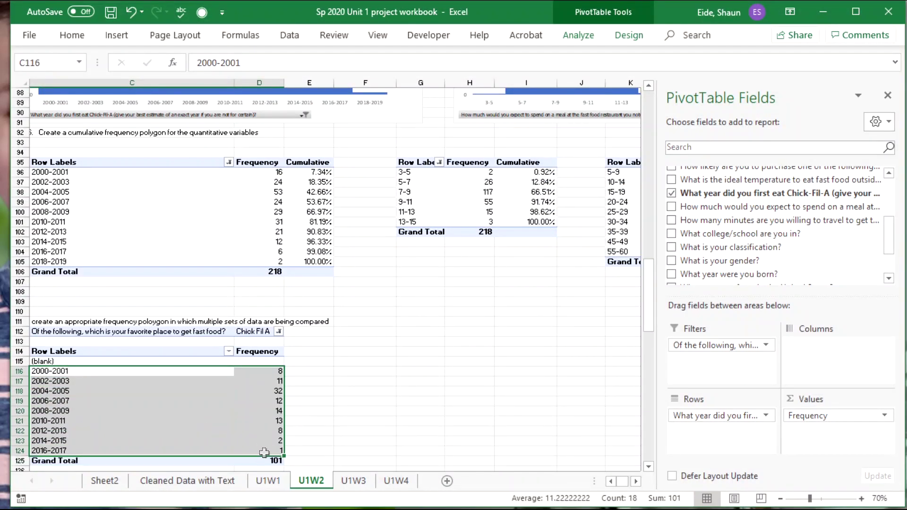
key("ctrl+c")
scroll(212, 416, "down", 2)
left_click(116, 427)
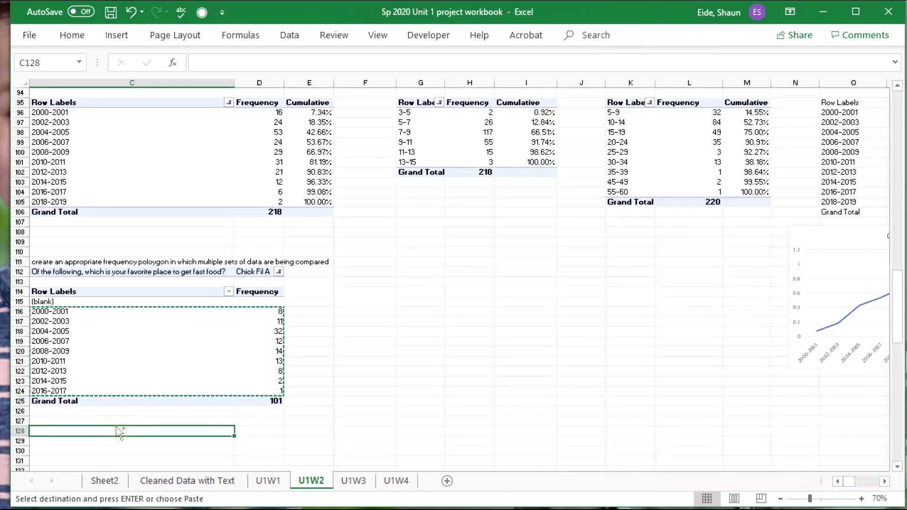
key("ctrl+v")
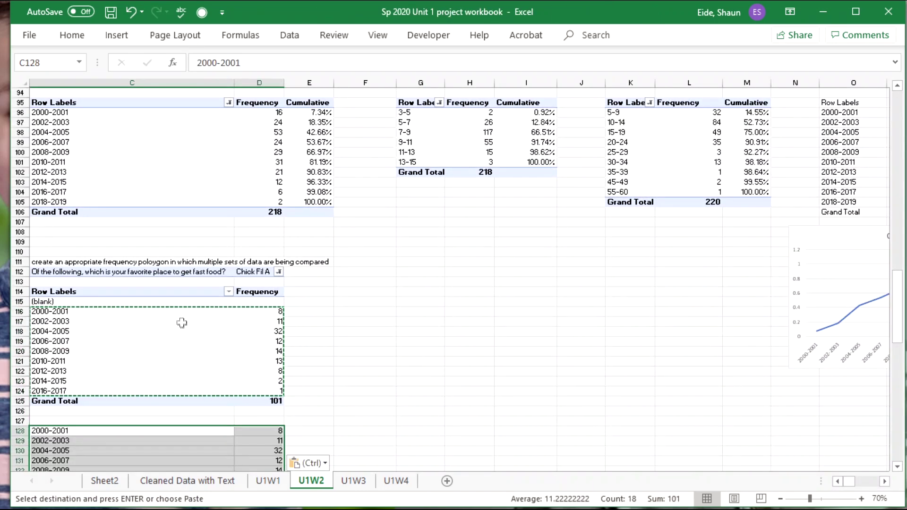
Filter the bonus PivotTable's favorite fast food place to include every place except Chick Fil A.
left_click(278, 271)
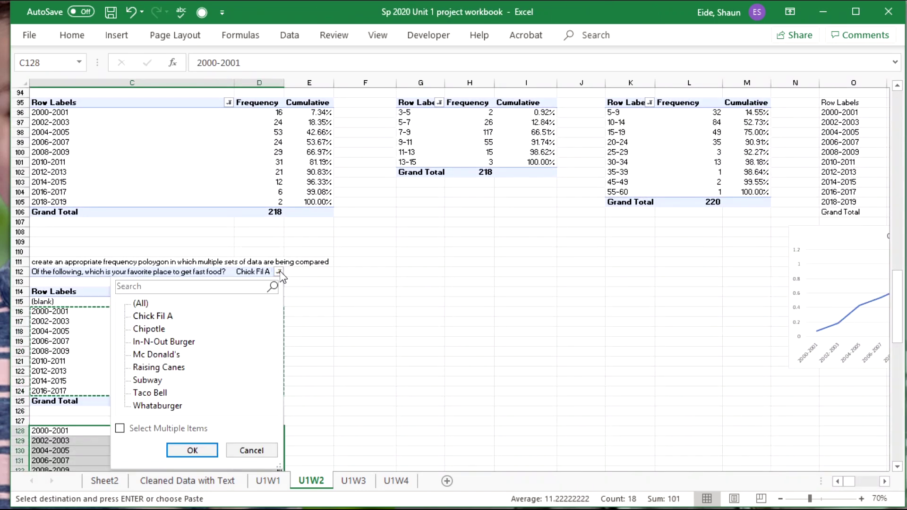
left_click(140, 303)
left_click(132, 426)
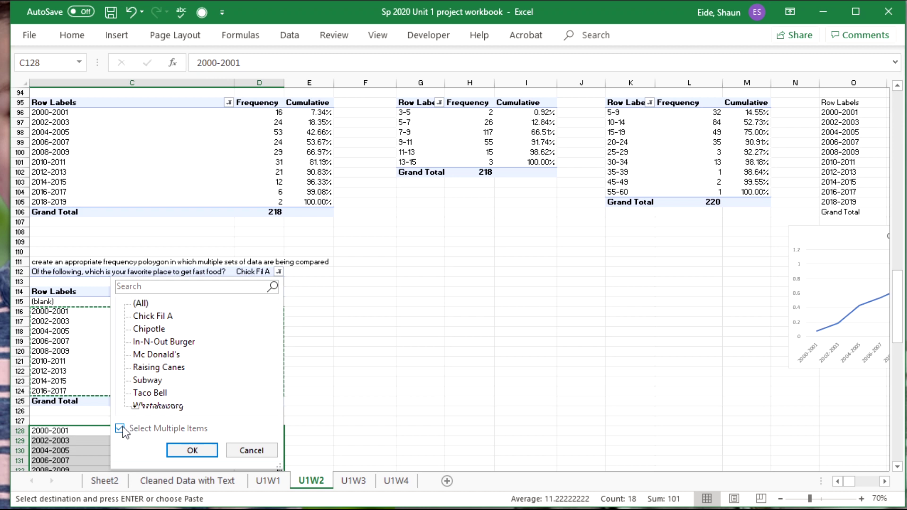
left_click(136, 317)
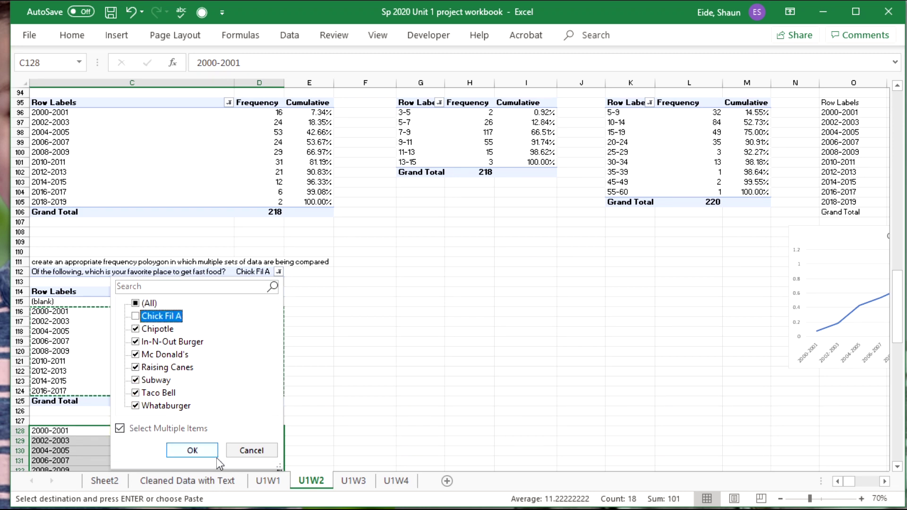
left_click(192, 450)
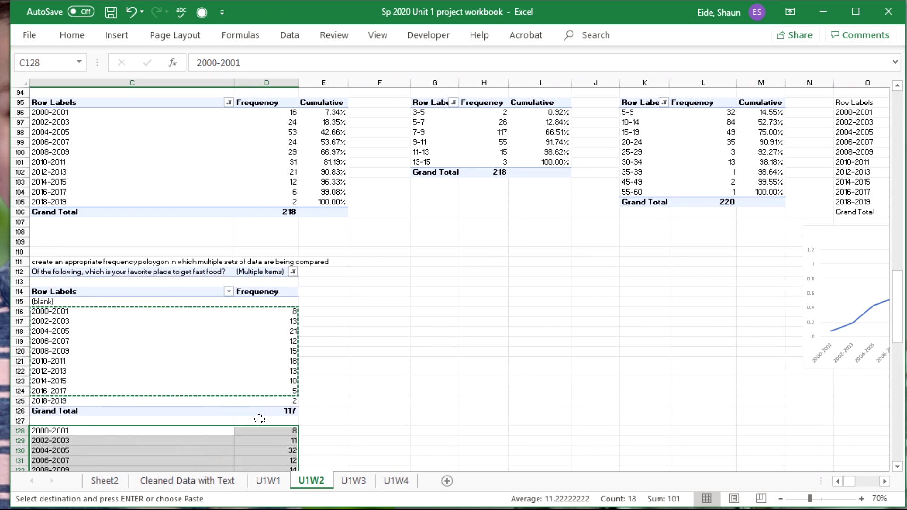
Label D127 "Fav is Chick Fil a" and copy the filtered frequencies in D116:D125 to E128.
left_click(261, 419)
type("Fav is Chick Fil a")
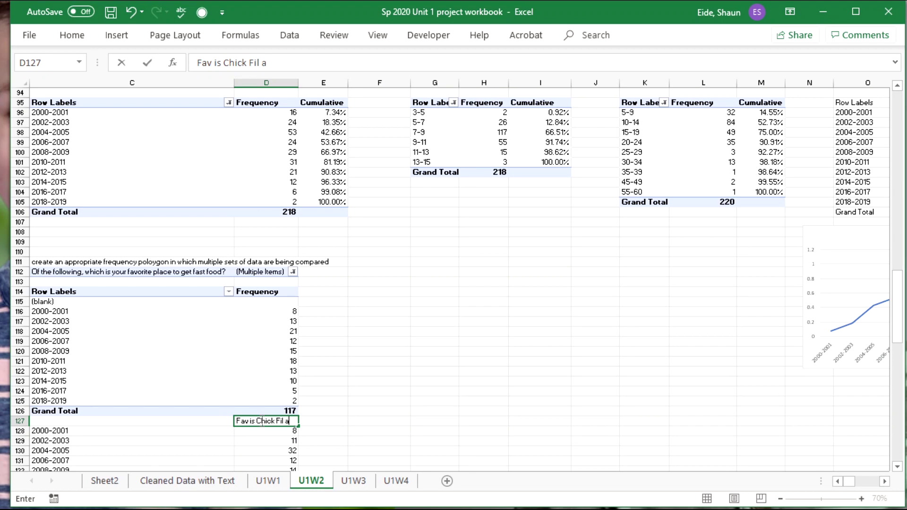
left_click_drag(263, 311, 263, 400)
key("ctrl+c")
left_click(323, 440)
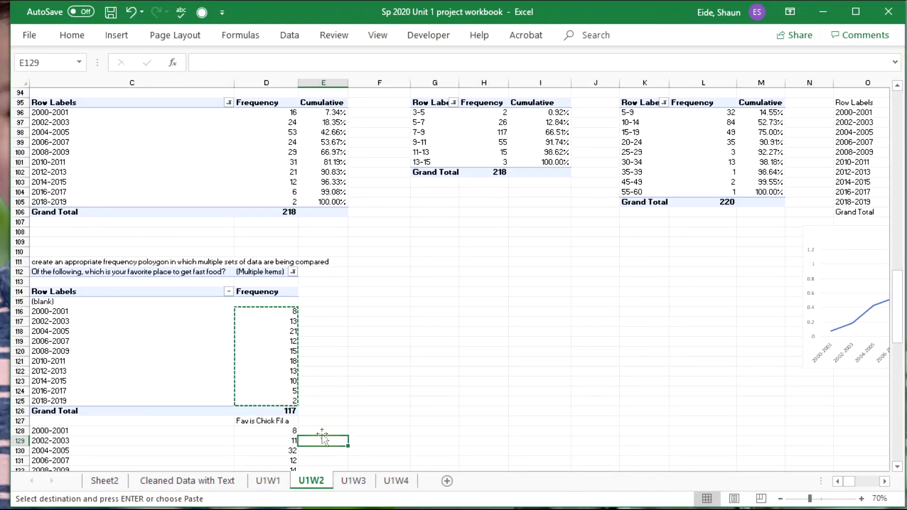
left_click(323, 430)
key("ctrl+v")
Label the second frequency column in E127 "Fav Not Chick Fil A".
left_click(321, 418)
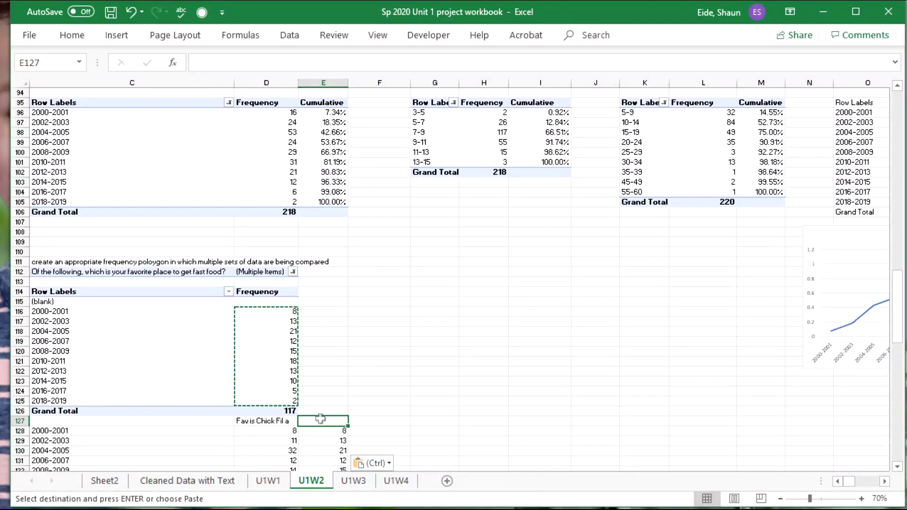
type("Va")
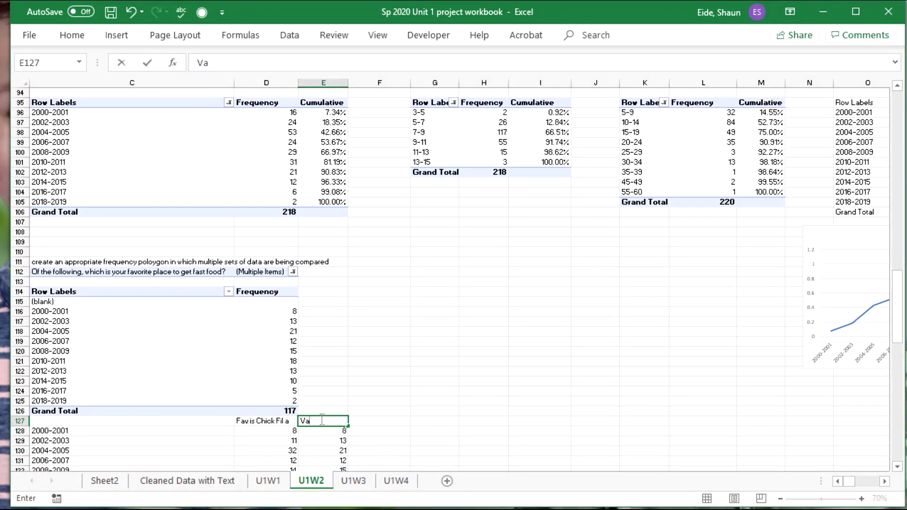
type("v Not Chick Fil a")
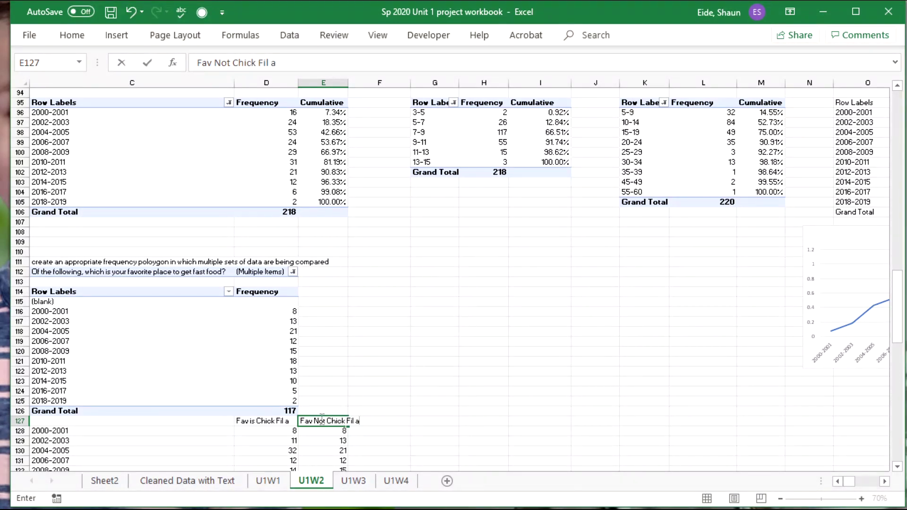
key("BackSpace")
type("A")
key("Tab")
Move the year ranges and Chick Fil A frequencies in C130:D136 down one row to start at C131.
scroll(321, 351, "down", 4)
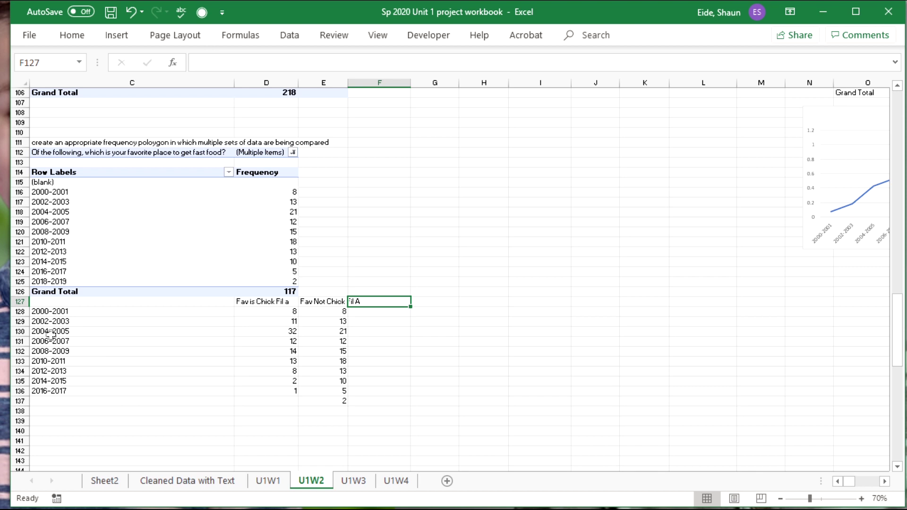
left_click_drag(50, 333, 260, 394)
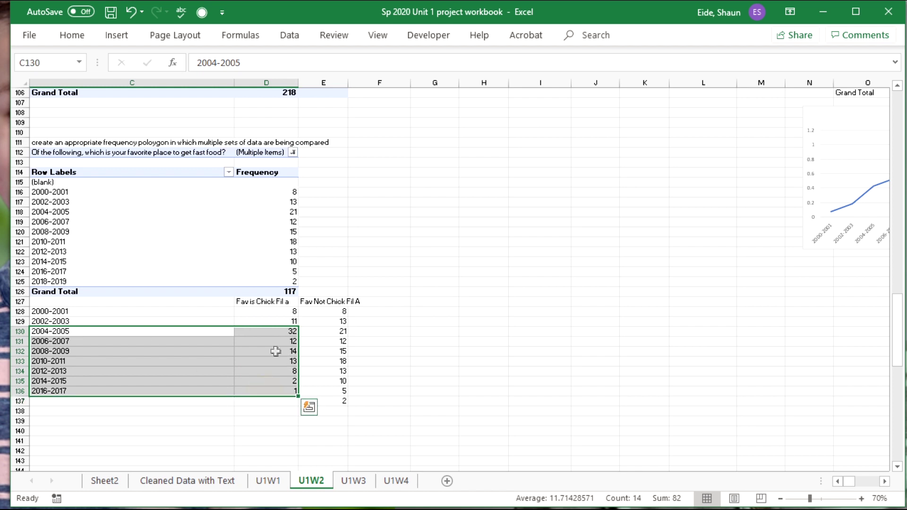
key("ctrl+c")
left_click(309, 407)
left_click(86, 340)
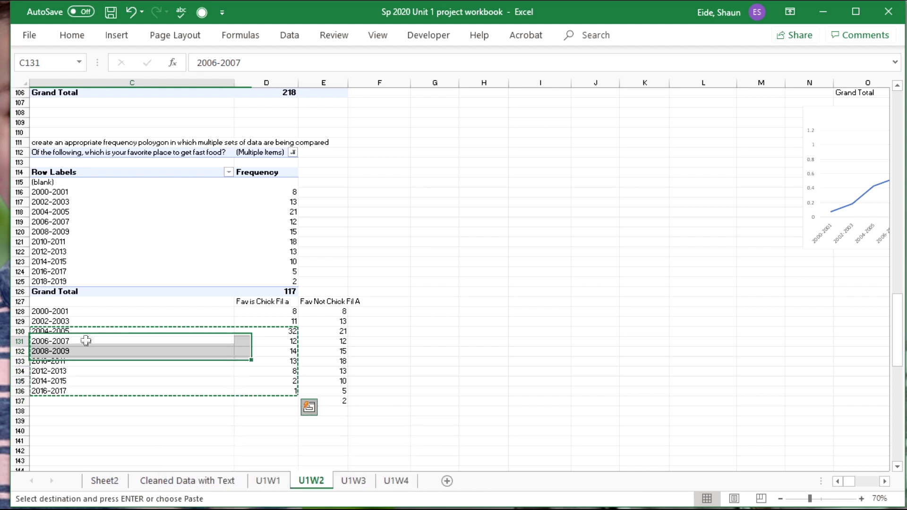
key("ctrl+v")
Fill the empty row 130 with the year range 2003-2004 and a Chick Fil A frequency of 0.
left_click(44, 330)
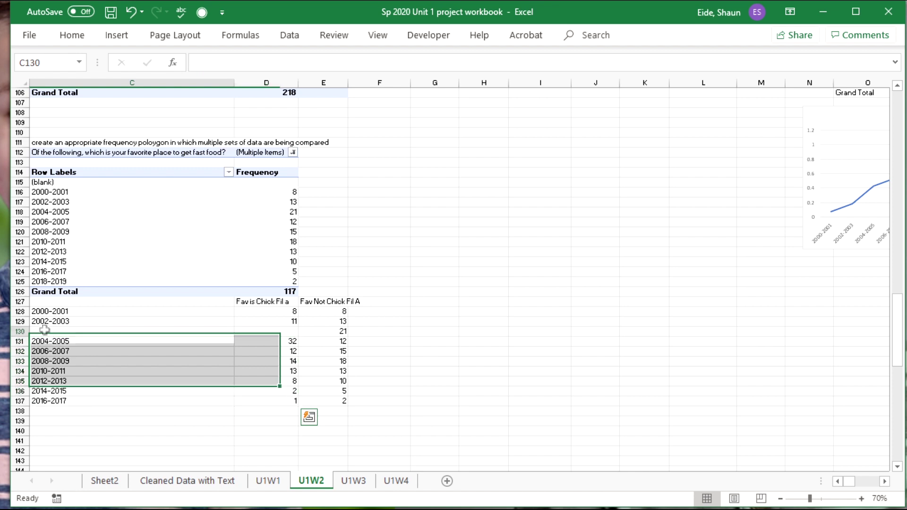
type("2003-2004")
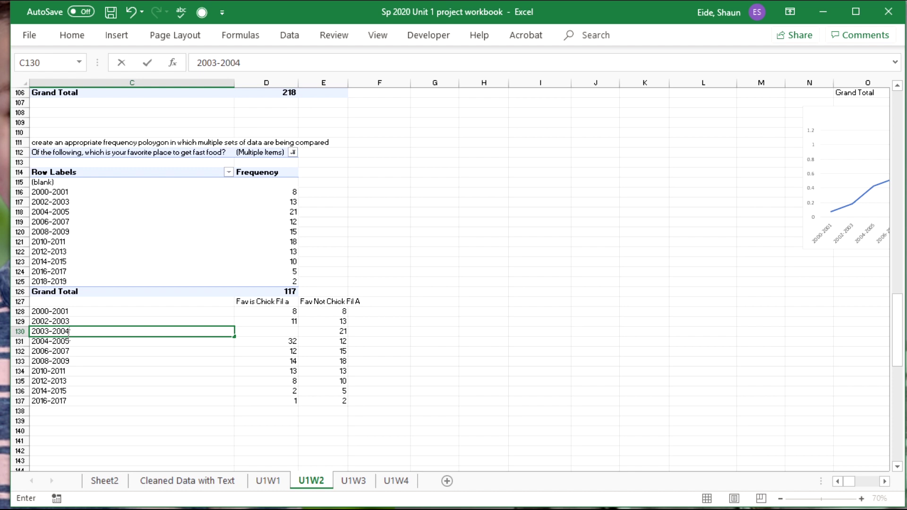
left_click(333, 392)
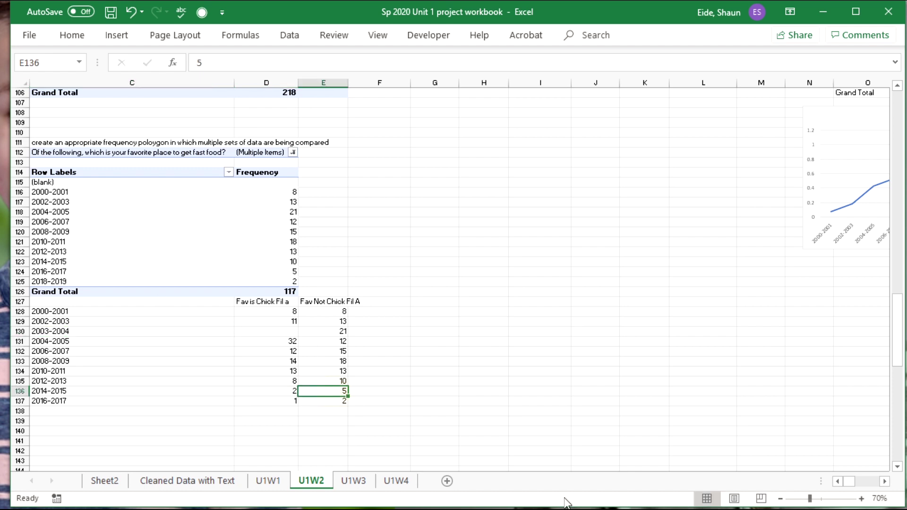
left_click(256, 330)
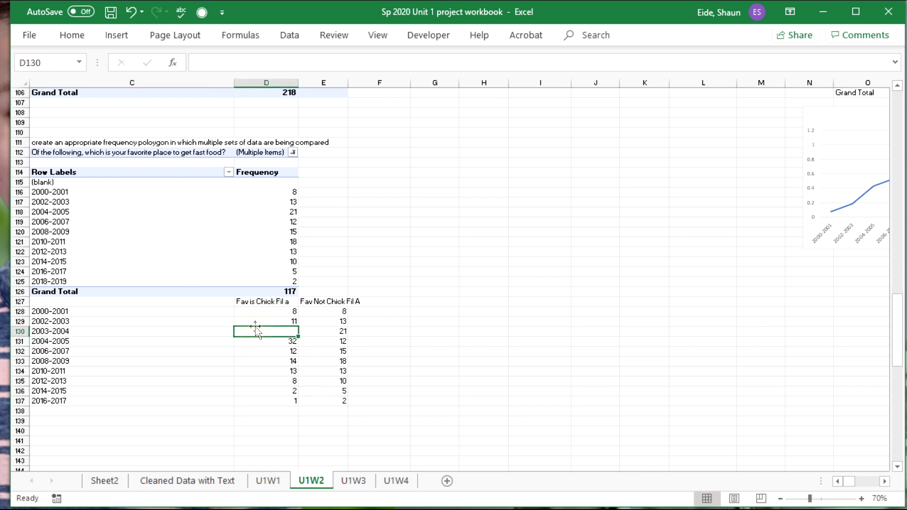
type("0")
left_click(230, 342)
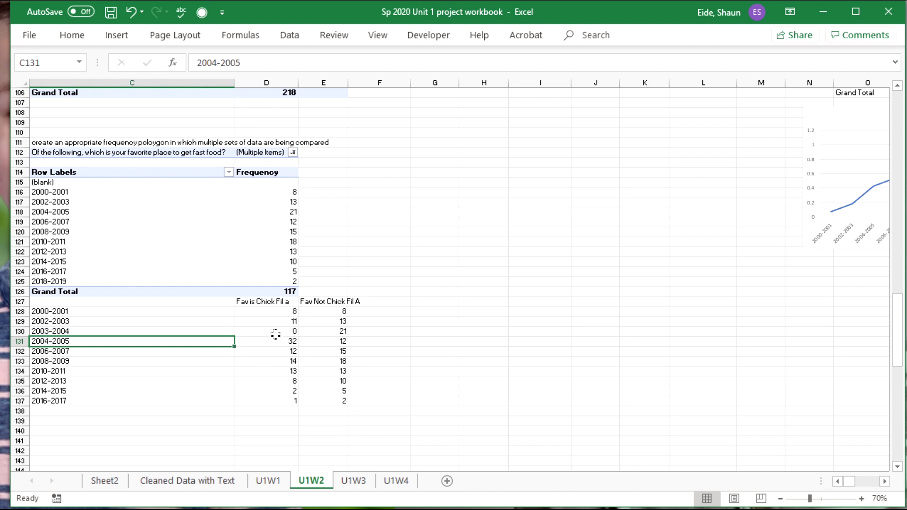
left_click(263, 360)
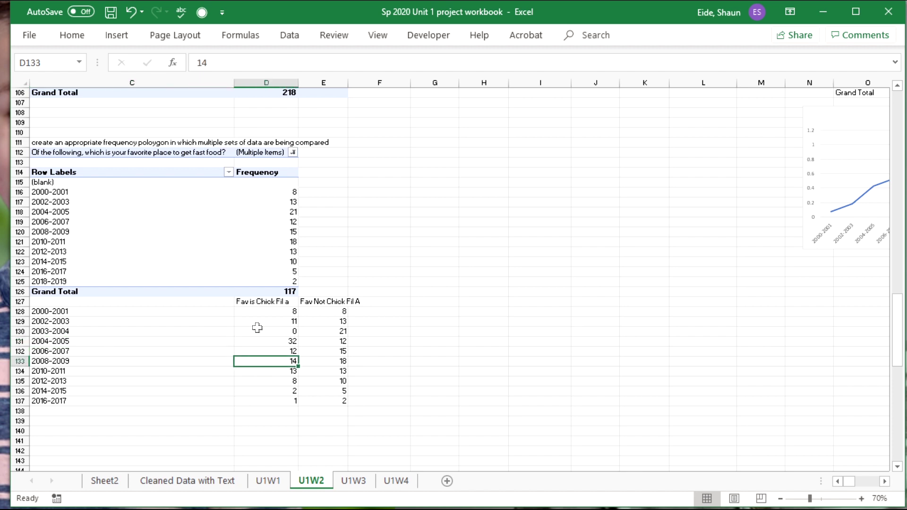
Insert a line chart comparing both frequency columns in C127:E137 and place it beside the data, clear of the table.
left_click_drag(83, 303, 327, 398)
left_click(128, 28)
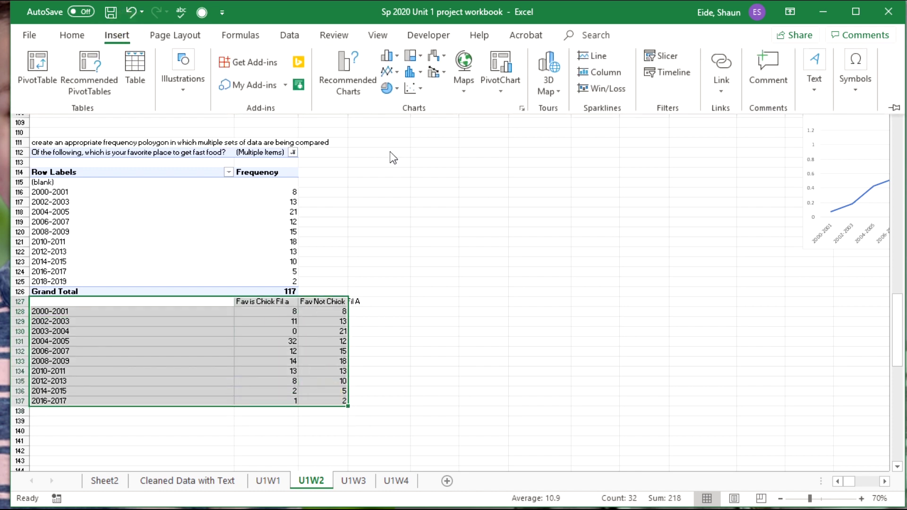
left_click(389, 71)
left_click(409, 115)
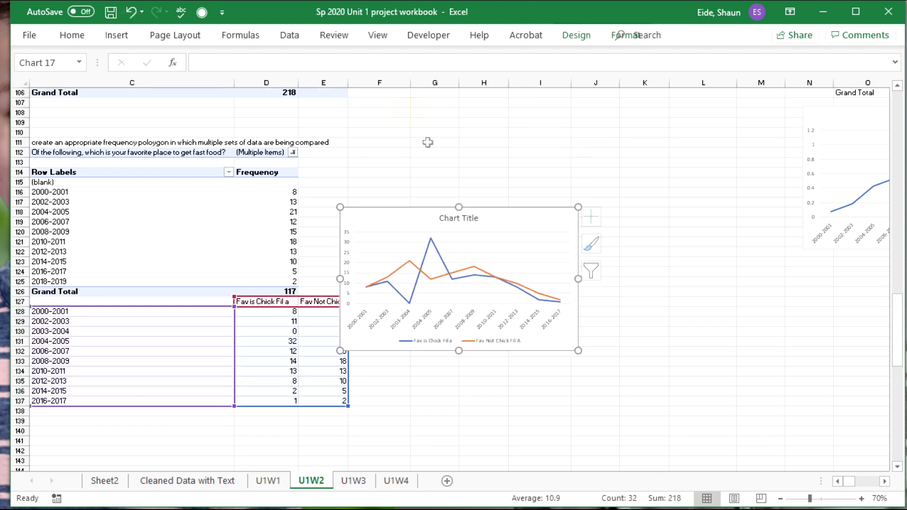
left_click_drag(395, 217, 525, 273)
Change the comparison line chart's title to "First Year to Eat Chick Fil A".
left_click(538, 262)
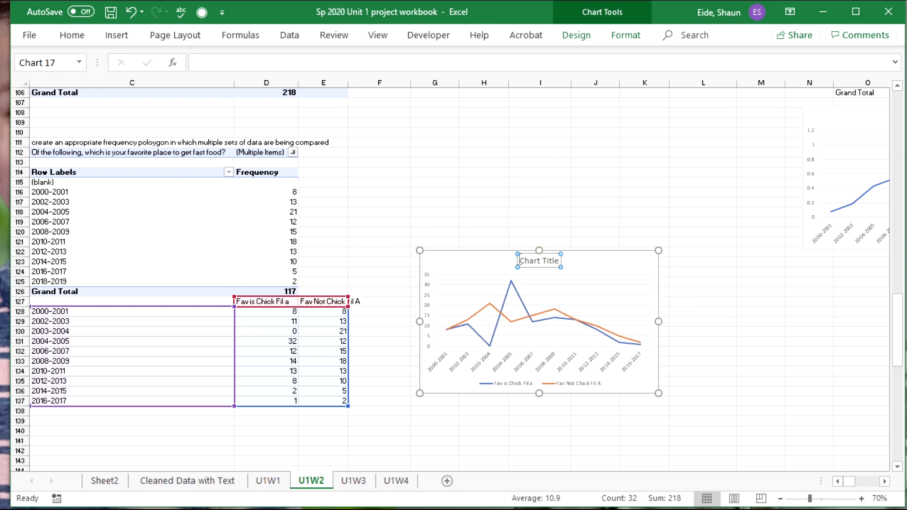
double_click(519, 260)
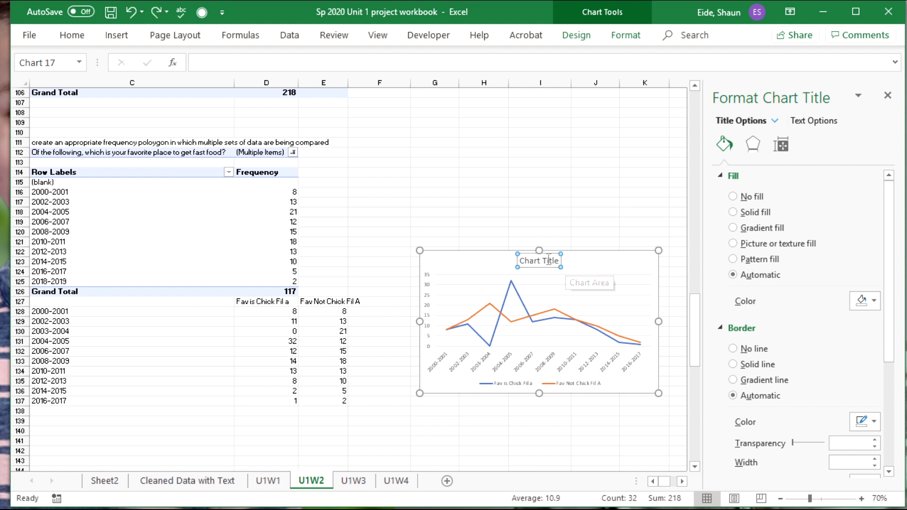
left_click_drag(520, 260, 537, 263)
key("BackSpace")
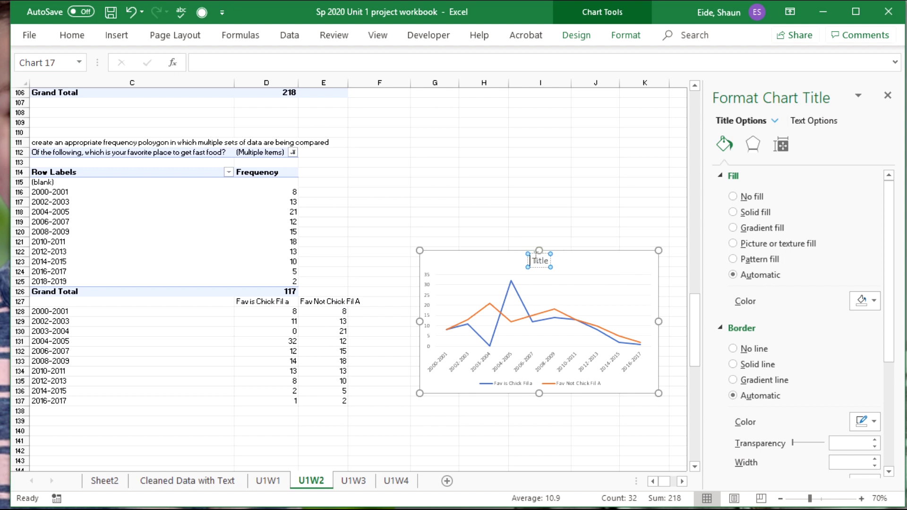
key("Delete")
key("Delete")
key("Delete")
key("Delete")
key("Delete")
type("Firs")
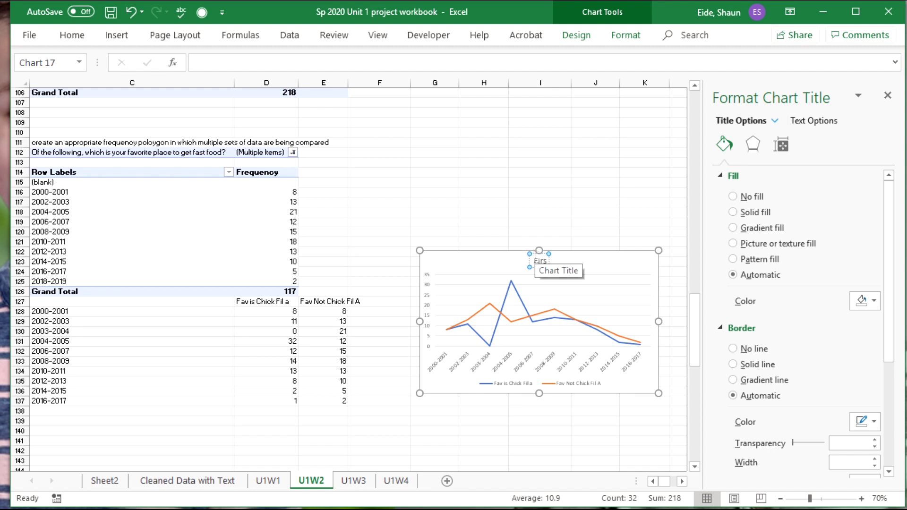
type("t Year to Eat Chick")
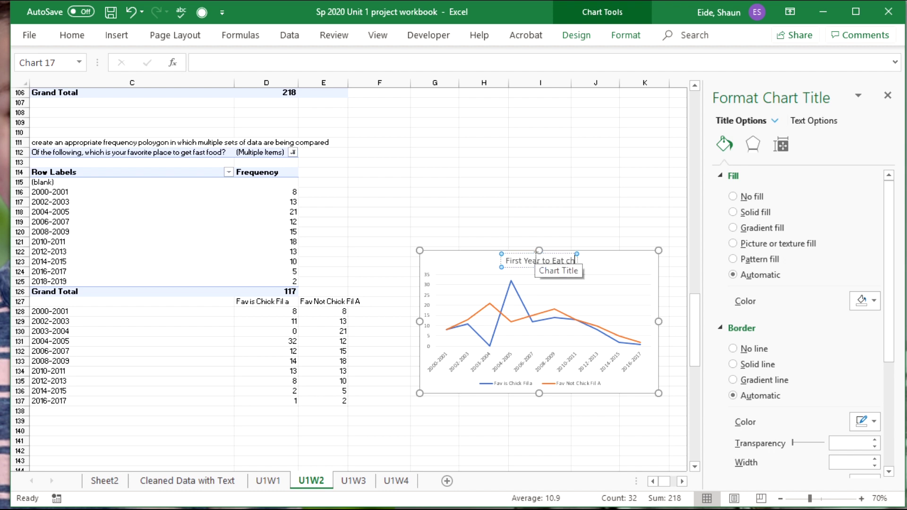
type(" Fil A")
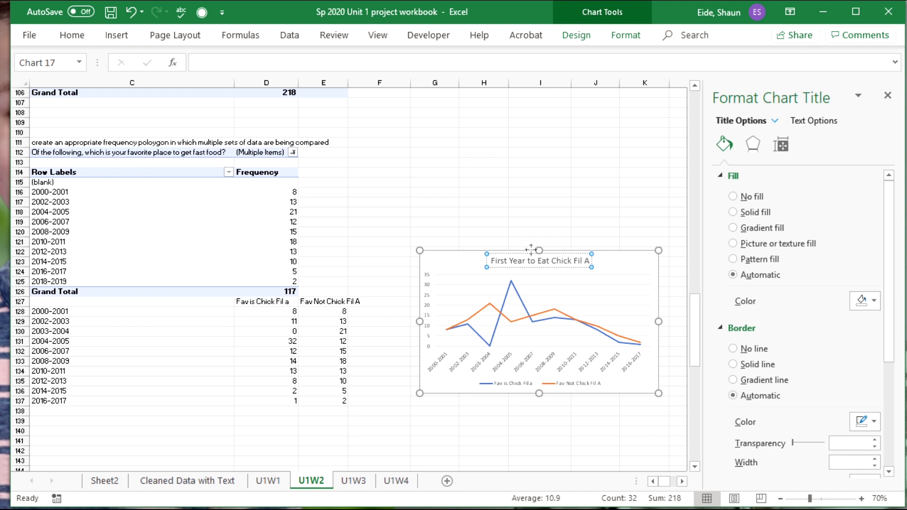
left_click(558, 389)
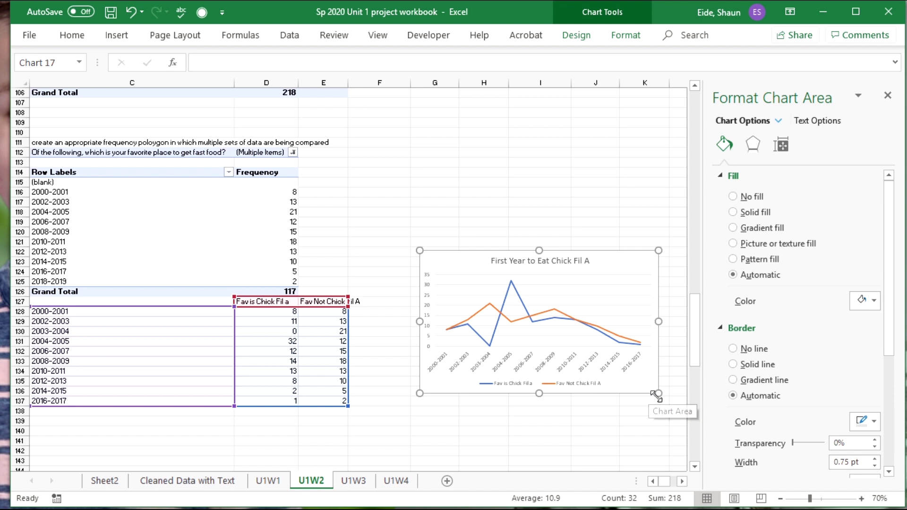
Enlarge the "First Year to Eat Chick Fil A" line chart and move it closer to the frequency table.
left_click_drag(658, 393, 691, 444)
left_click_drag(322, 258, 268, 259)
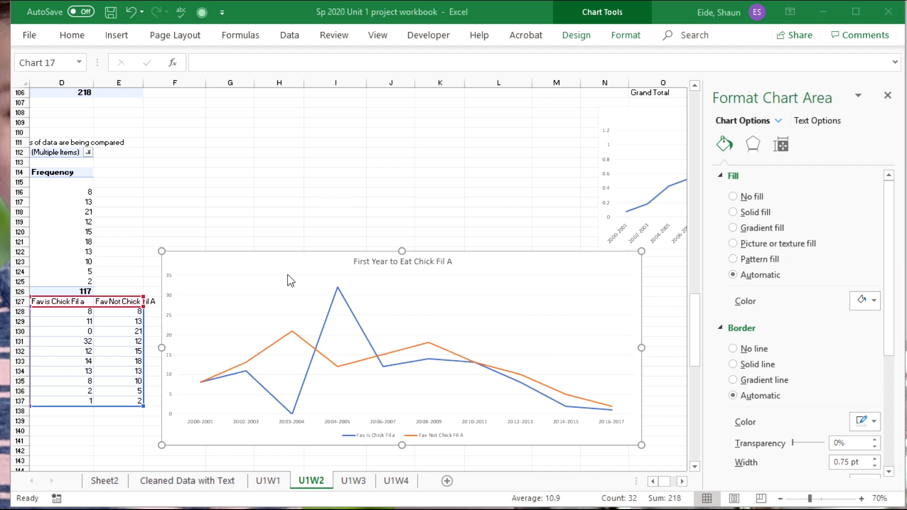
Review the whole U1W2 worksheet, from the qualitative tables and charts down to the histograms, cumulative charts and comparison line chart.
scroll(269, 238, "down", 3)
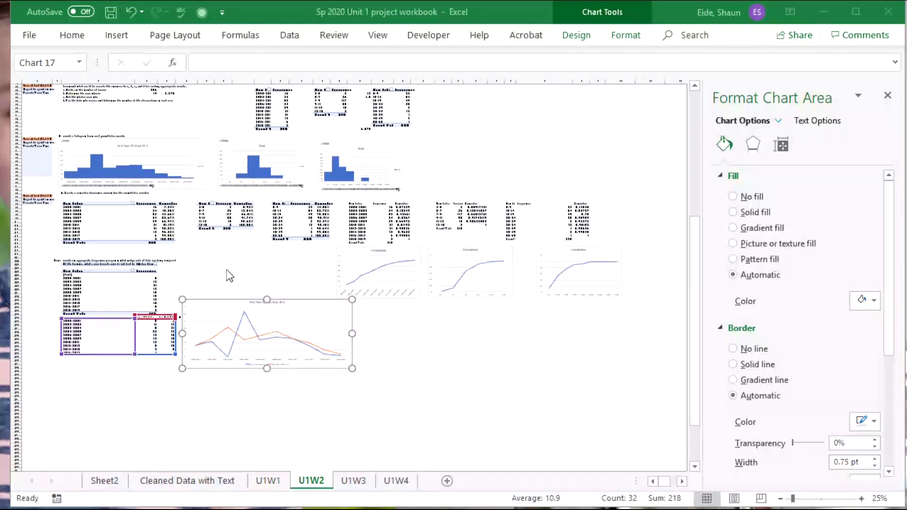
scroll(235, 291, "up", 5)
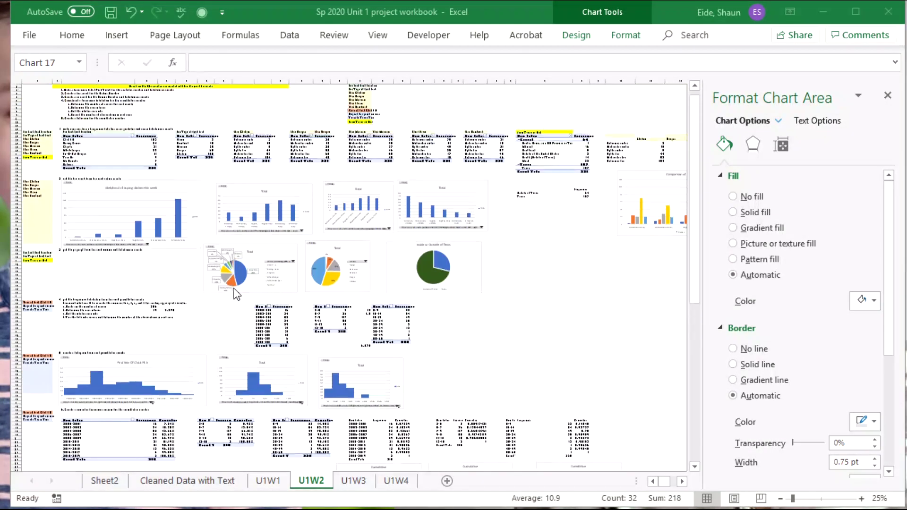
scroll(234, 227, "down", 8)
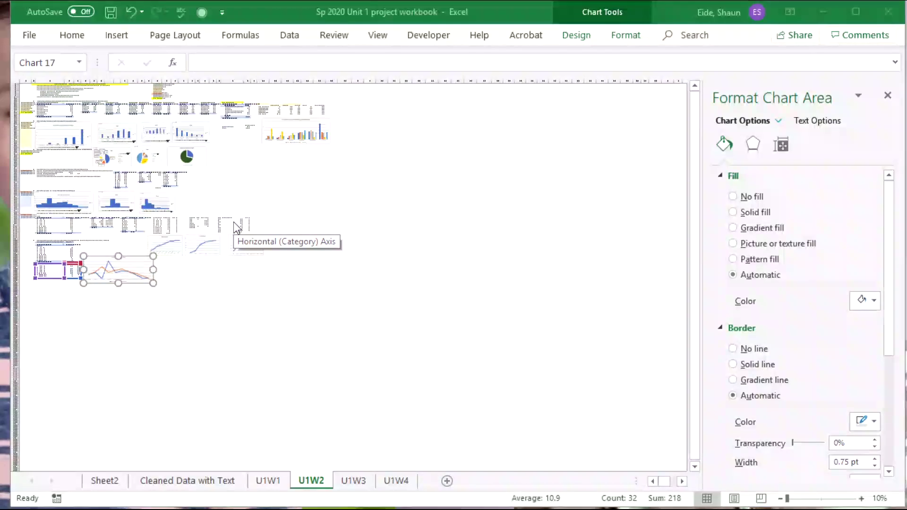
scroll(231, 273, "up", 8)
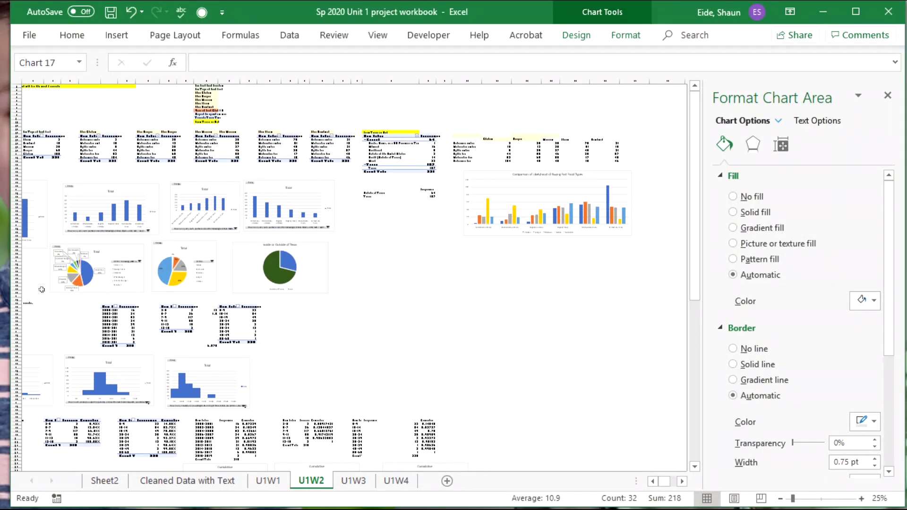
left_click_drag(418, 328, 19, 302)
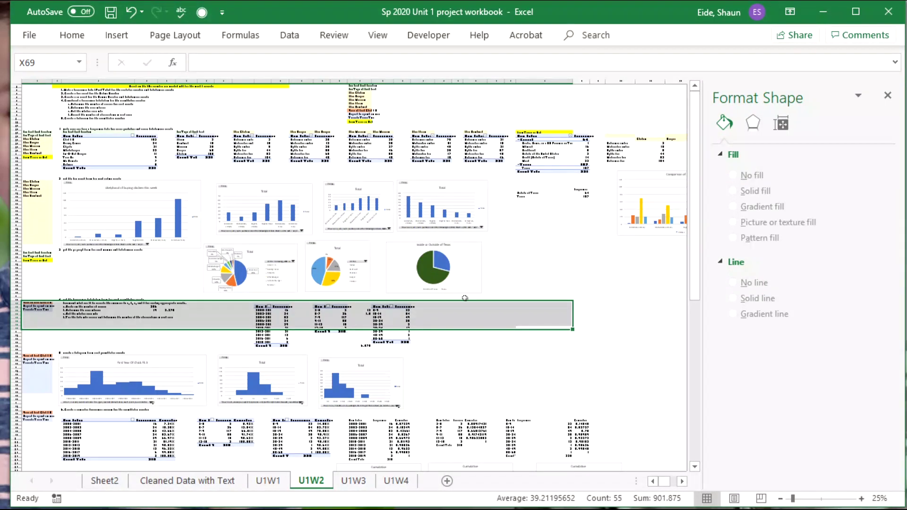
left_click(543, 292)
left_click(531, 344)
scroll(526, 347, "down", 5)
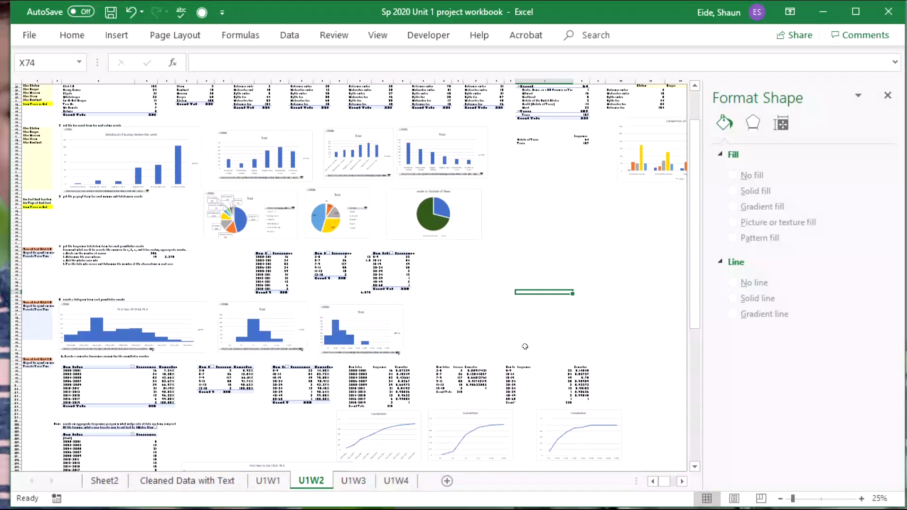
scroll(524, 346, "down", 10)
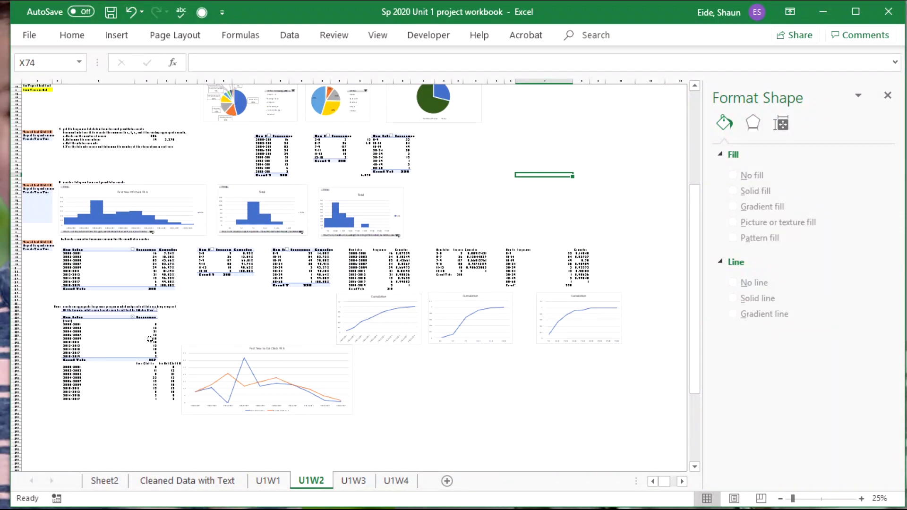
scroll(264, 340, "up", 15)
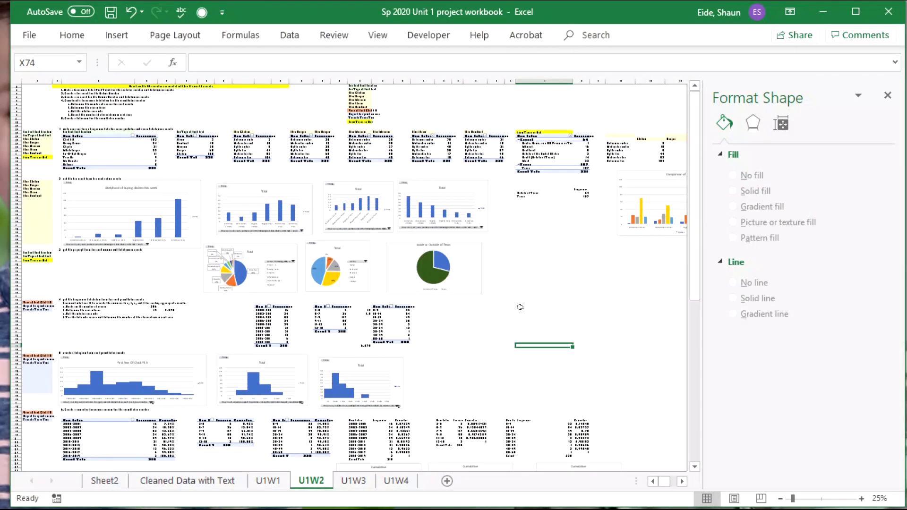
left_click(510, 270)
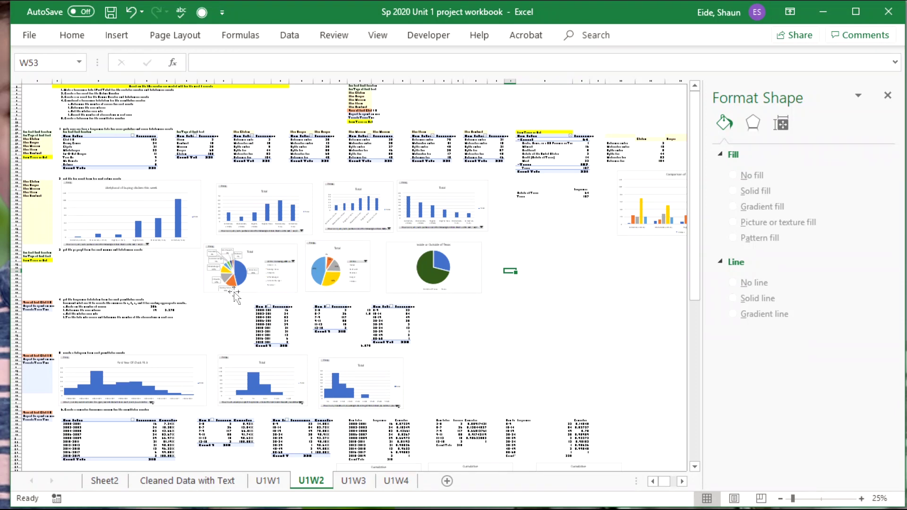
scroll(96, 405, "down", 15)
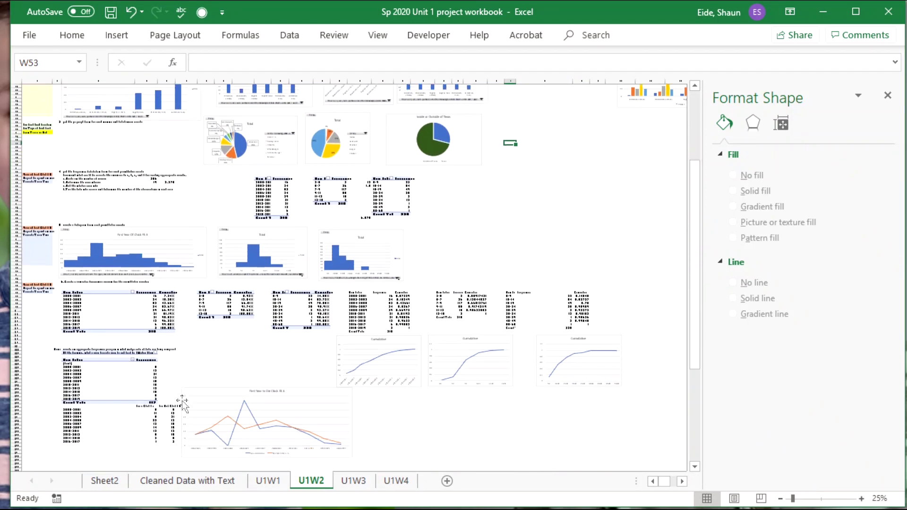
scroll(185, 399, "down", 3)
Check the U1W3 worksheet's instructions and variable table against the completed U1W2 tables and charts, ending on U1W2.
left_click(355, 481)
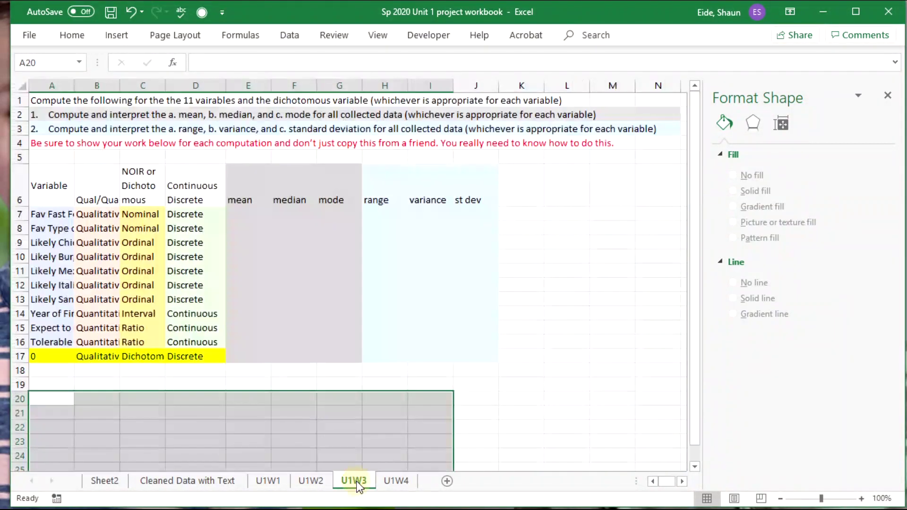
left_click(305, 480)
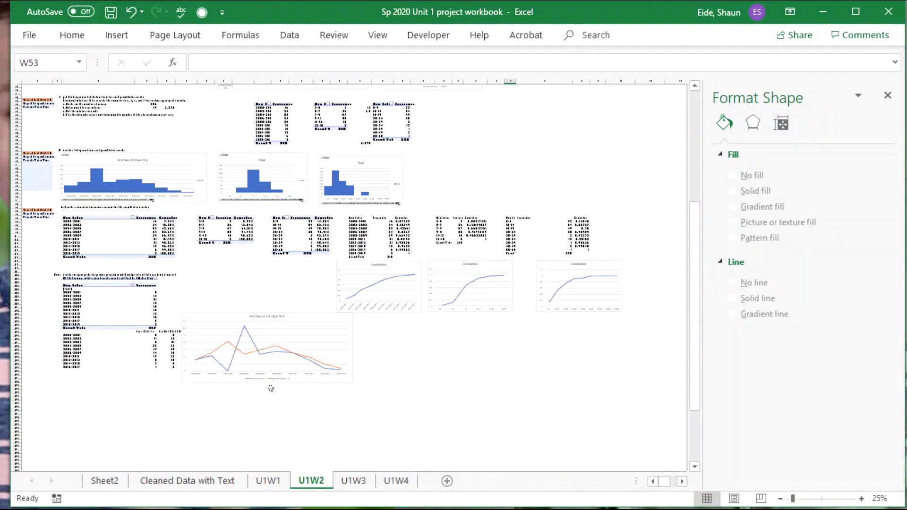
scroll(271, 388, "up", 14)
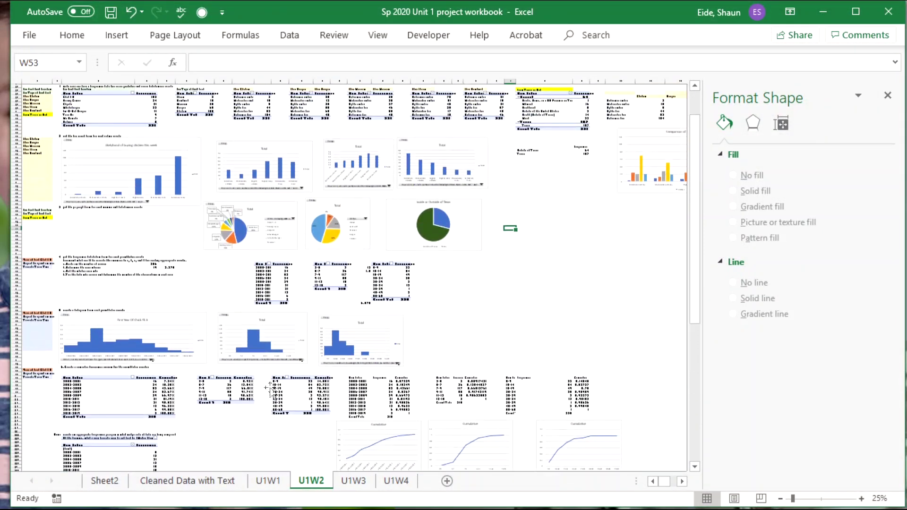
scroll(270, 388, "up", 4)
left_click(484, 395)
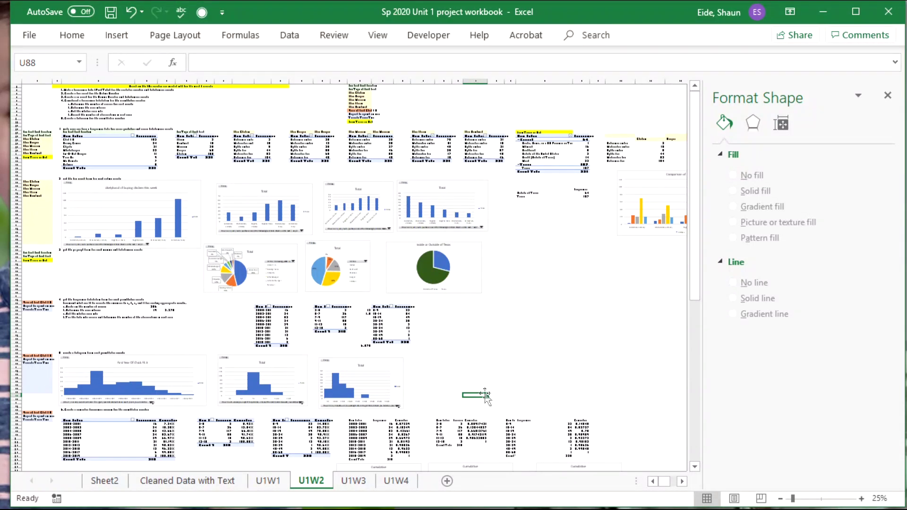
left_click(353, 480)
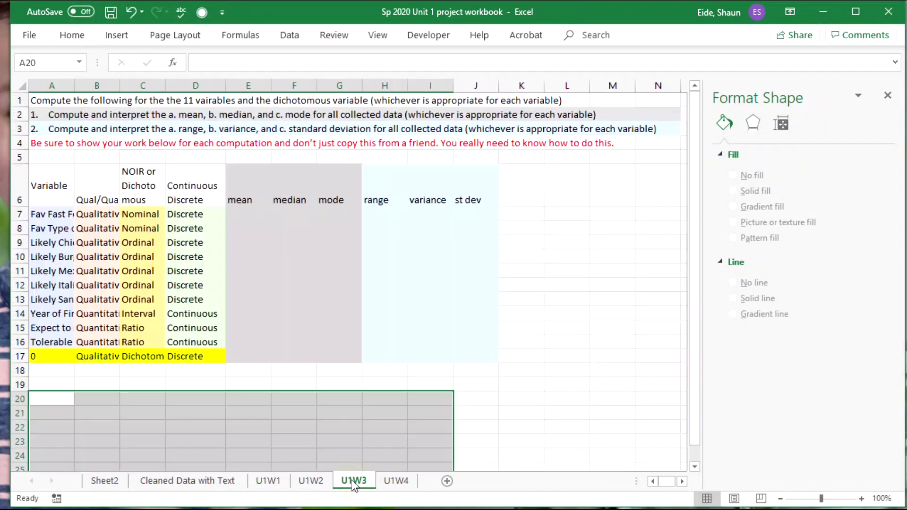
left_click(322, 481)
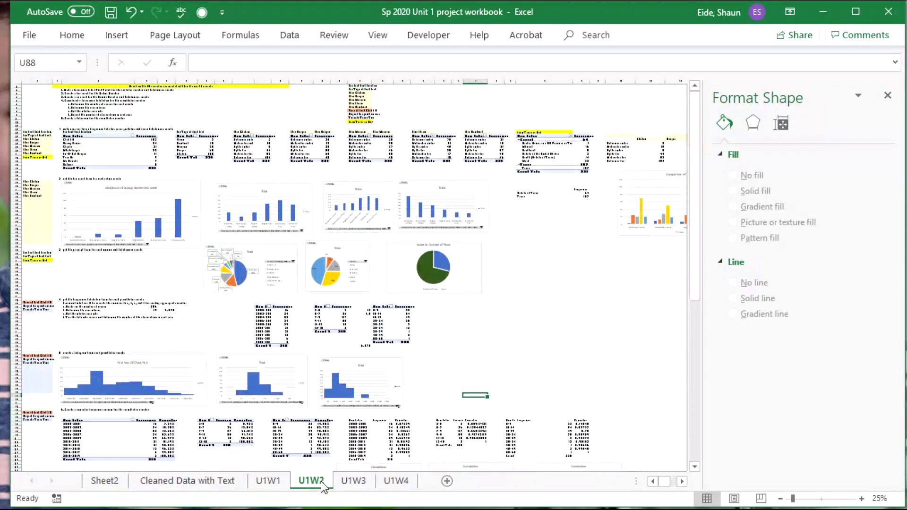